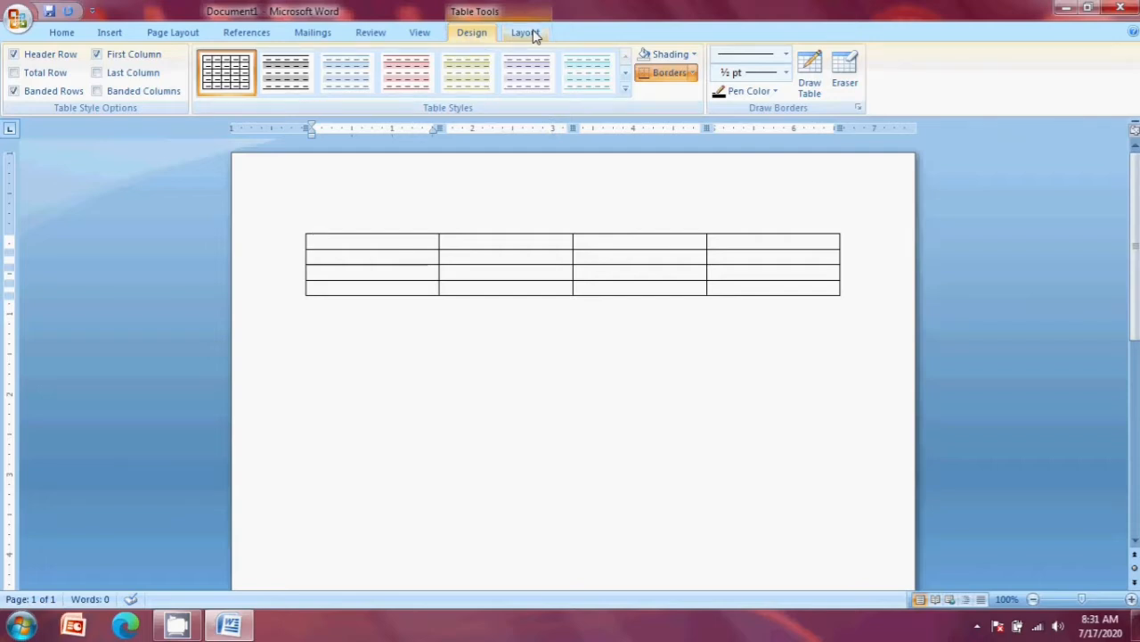
Select the table's first cell, then select the cell in the third row, third column
click(525, 33)
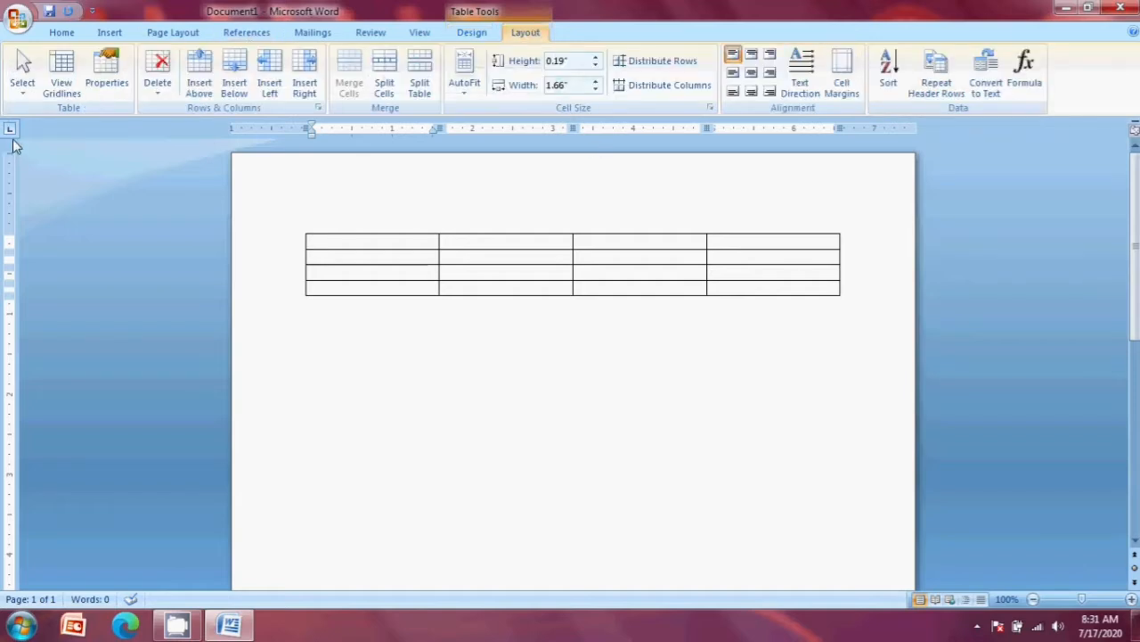
click(23, 94)
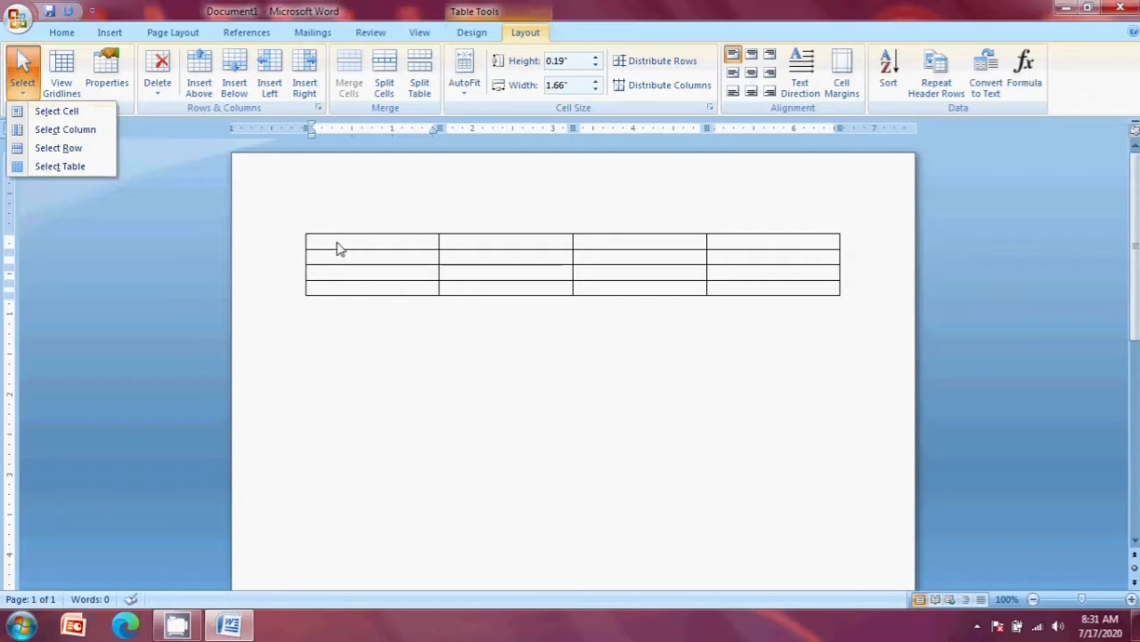
click(56, 113)
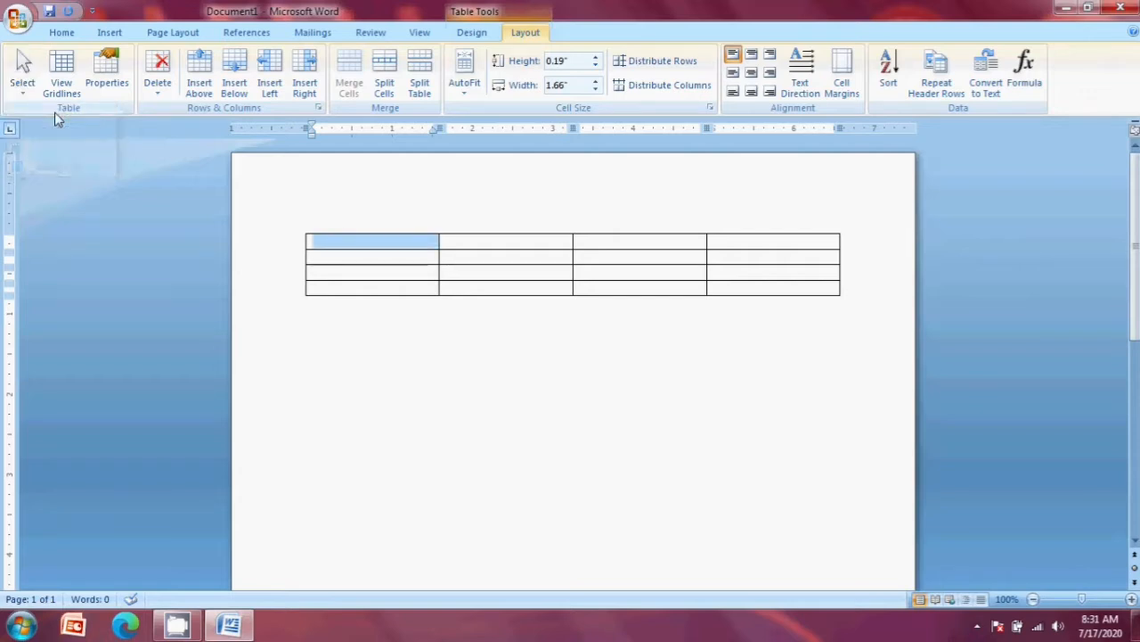
click(679, 277)
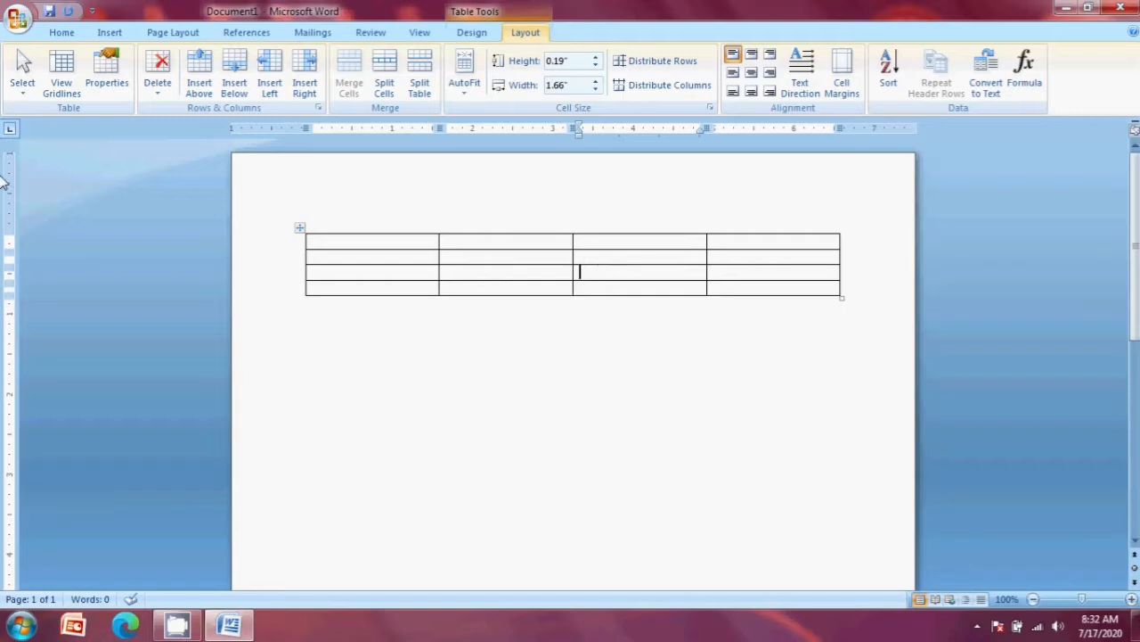
click(26, 89)
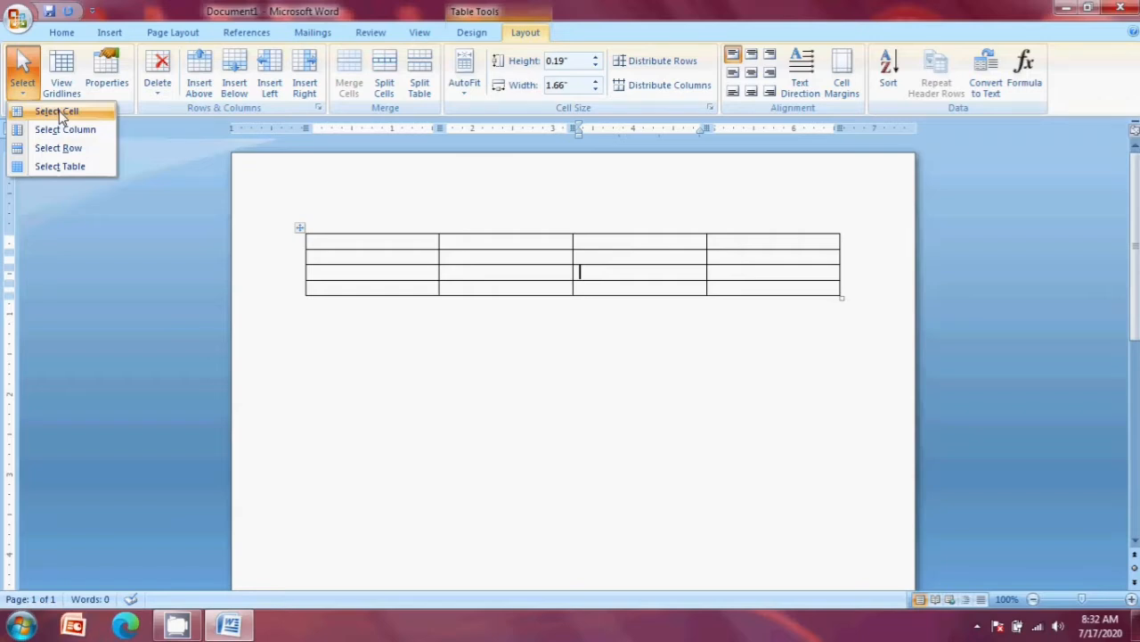
click(59, 113)
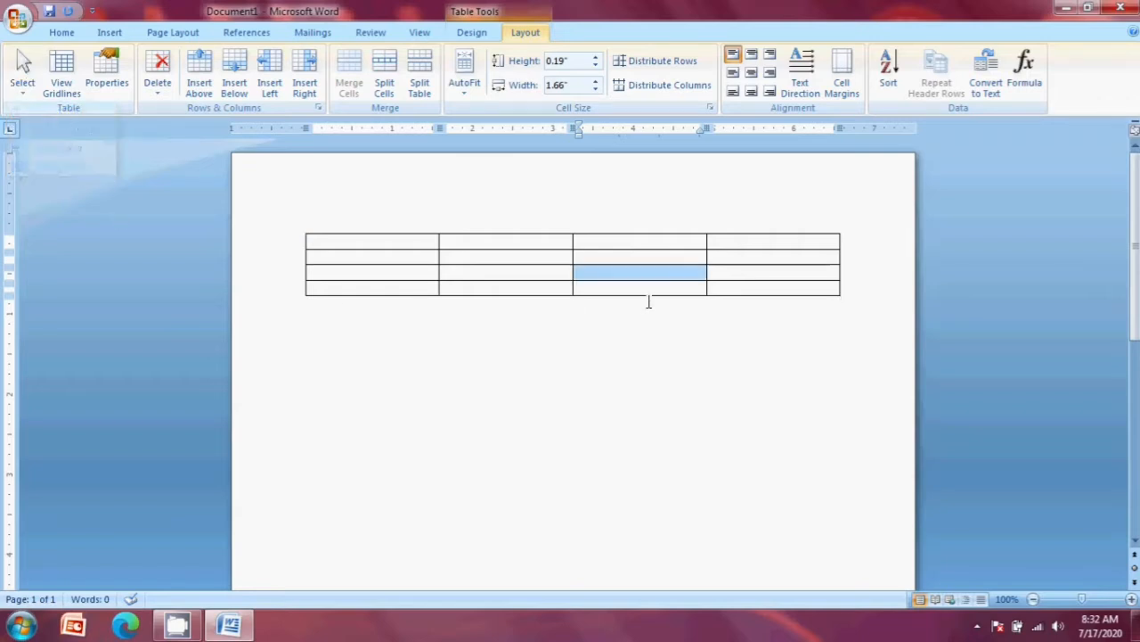
Select the table's third column, then extend the selection to every row it crosses
click(23, 89)
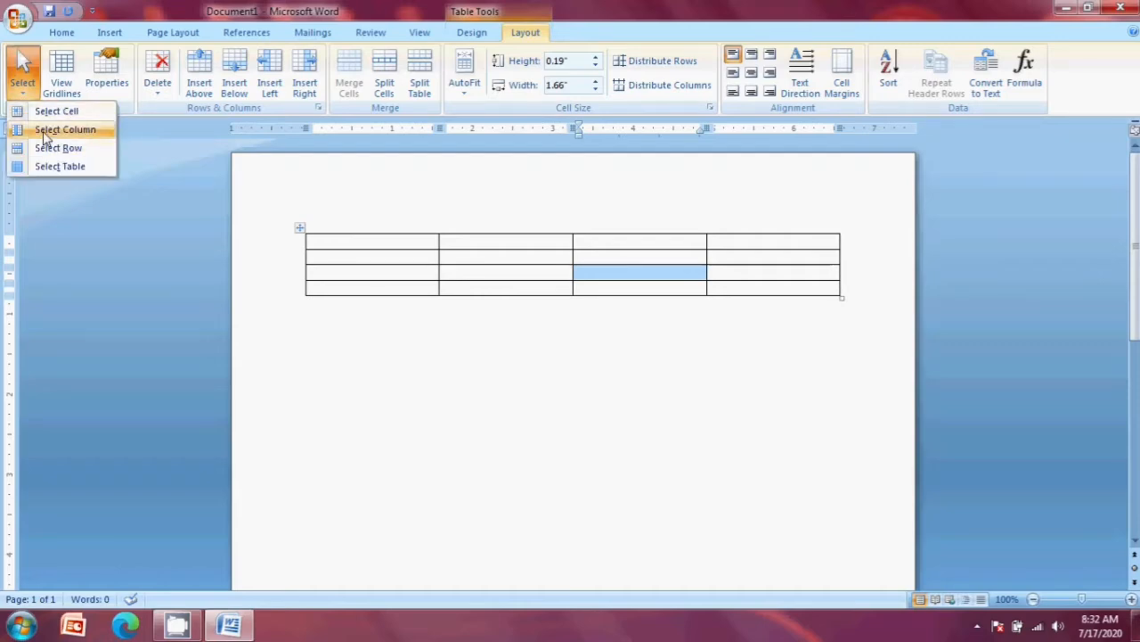
click(45, 135)
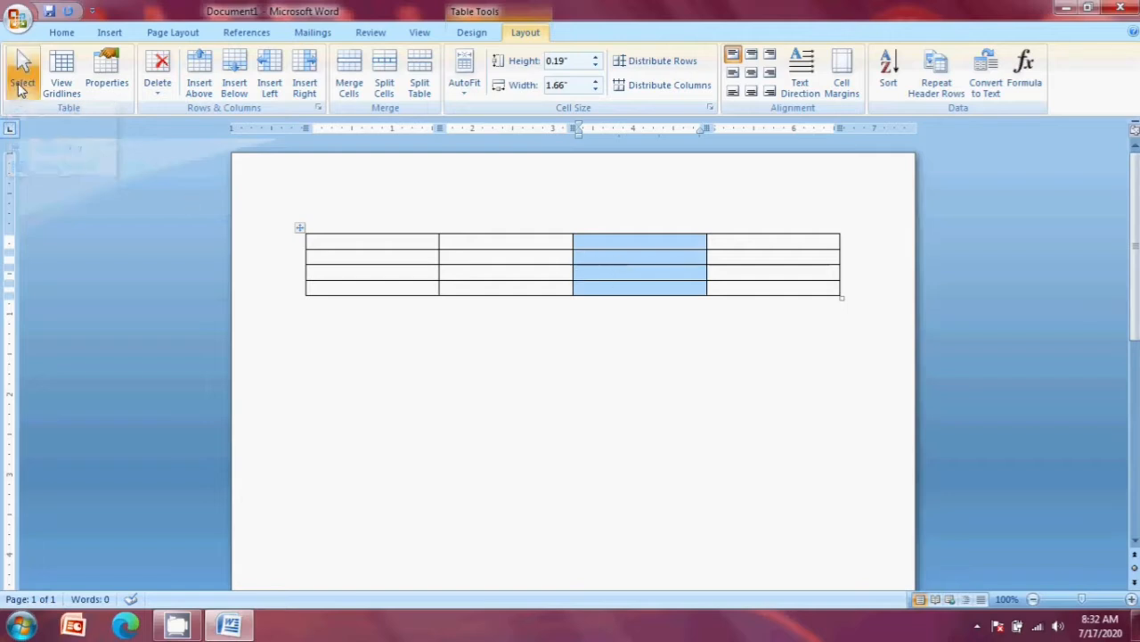
click(21, 85)
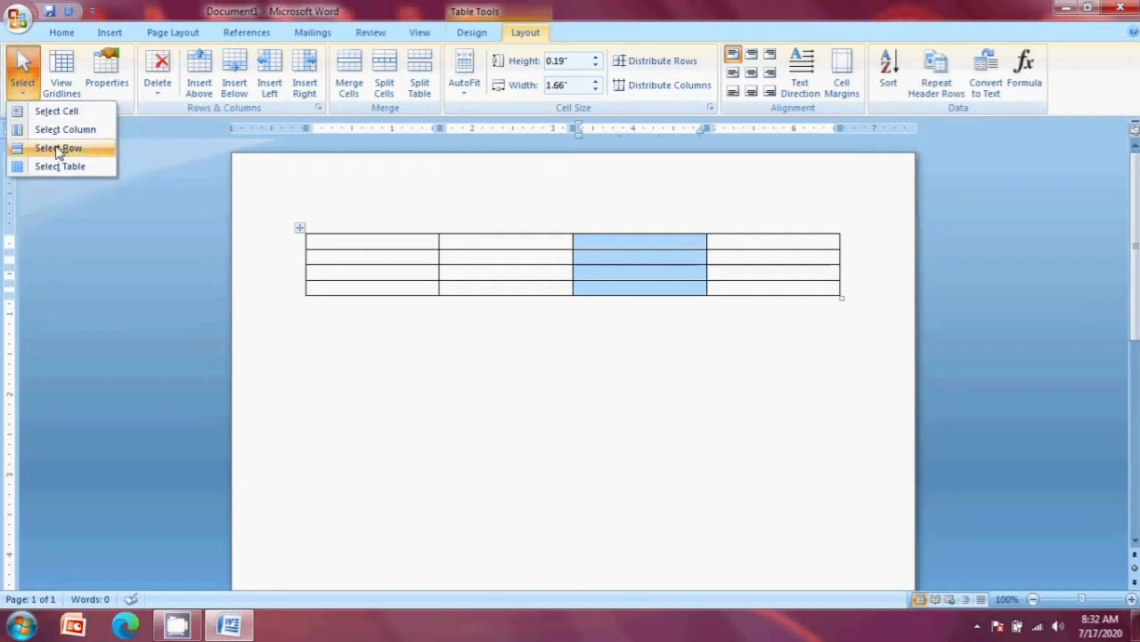
click(57, 149)
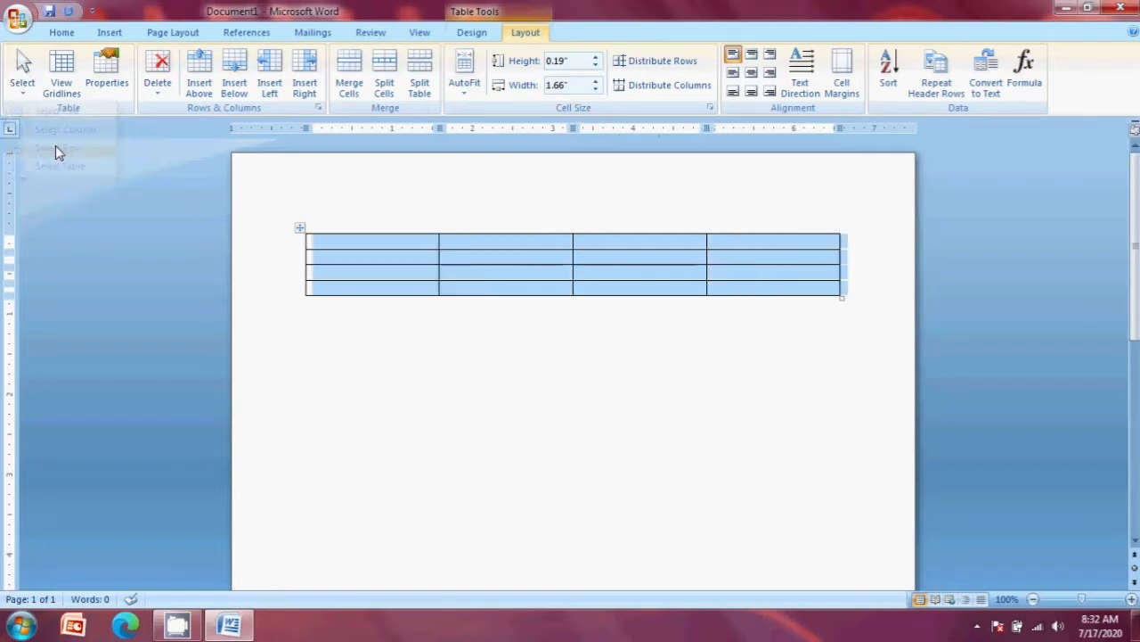
Select only the second row of the table
click(402, 257)
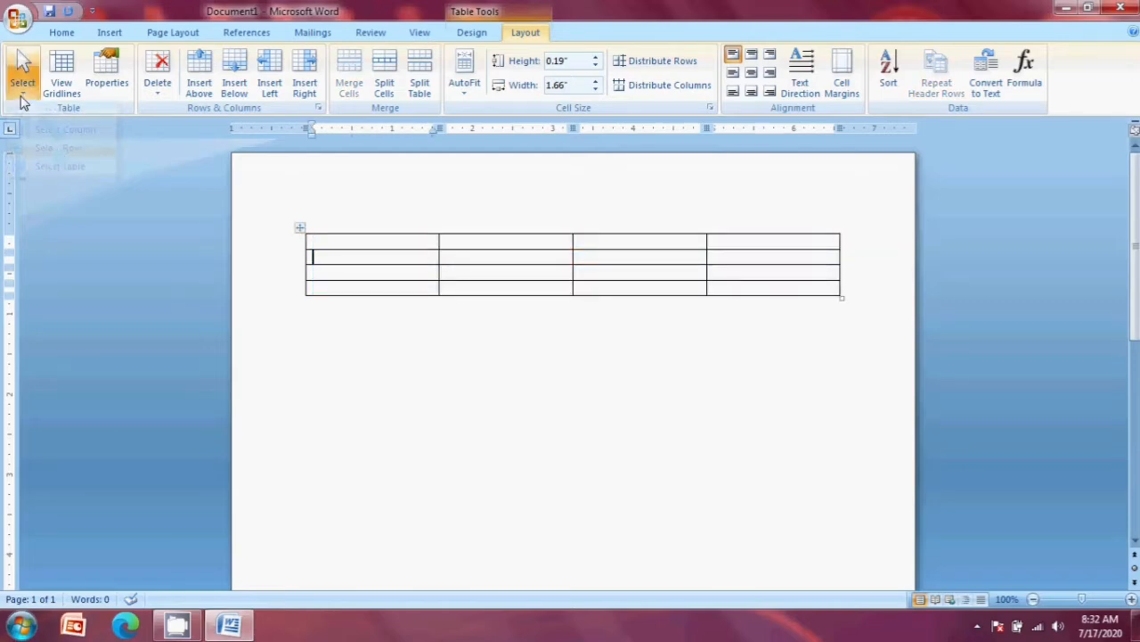
click(22, 80)
click(53, 148)
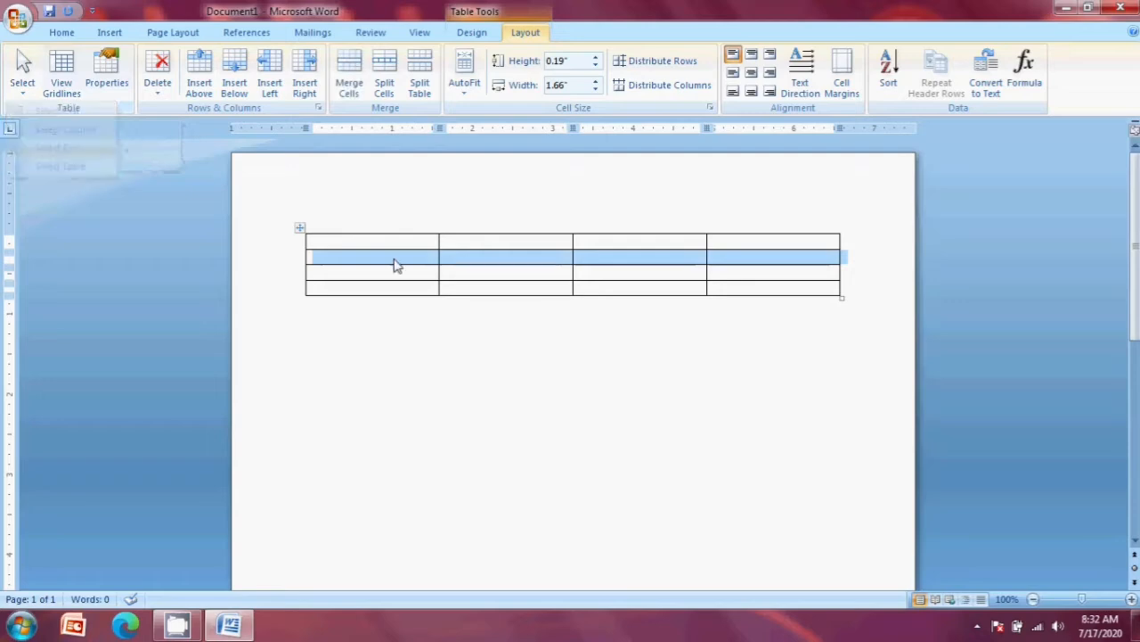
Select the entire table, then clear the selection
click(22, 82)
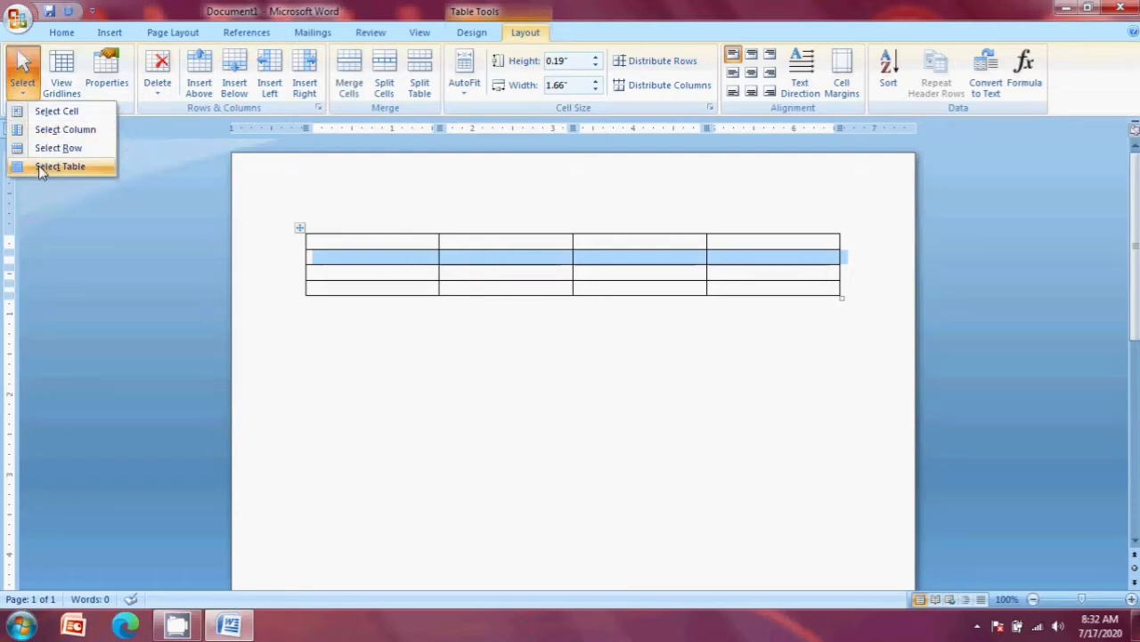
click(39, 166)
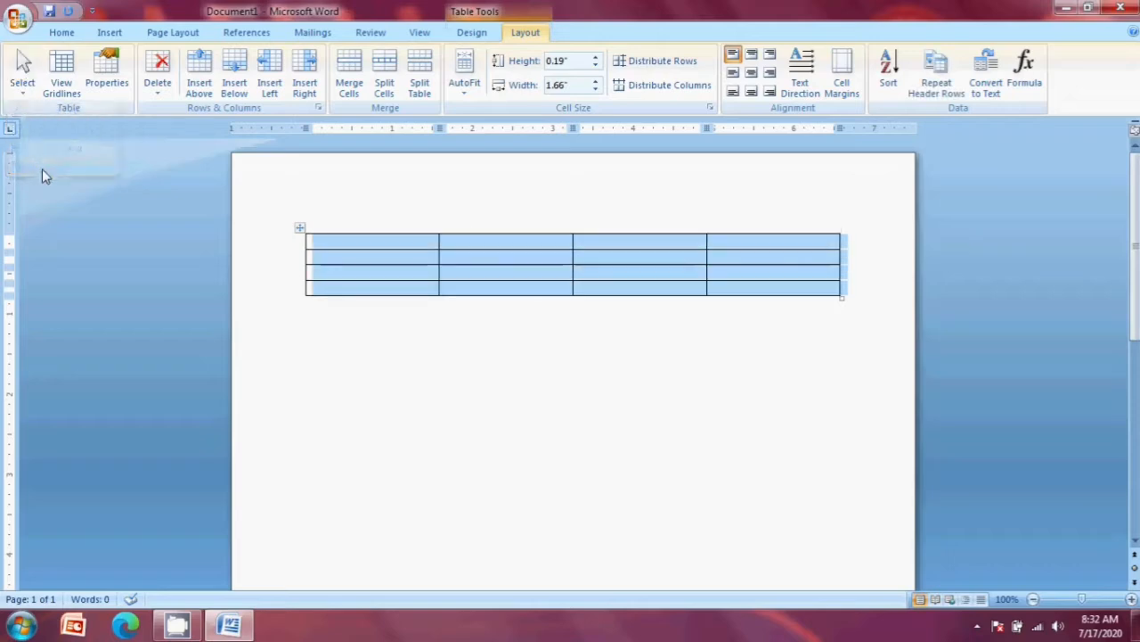
click(516, 332)
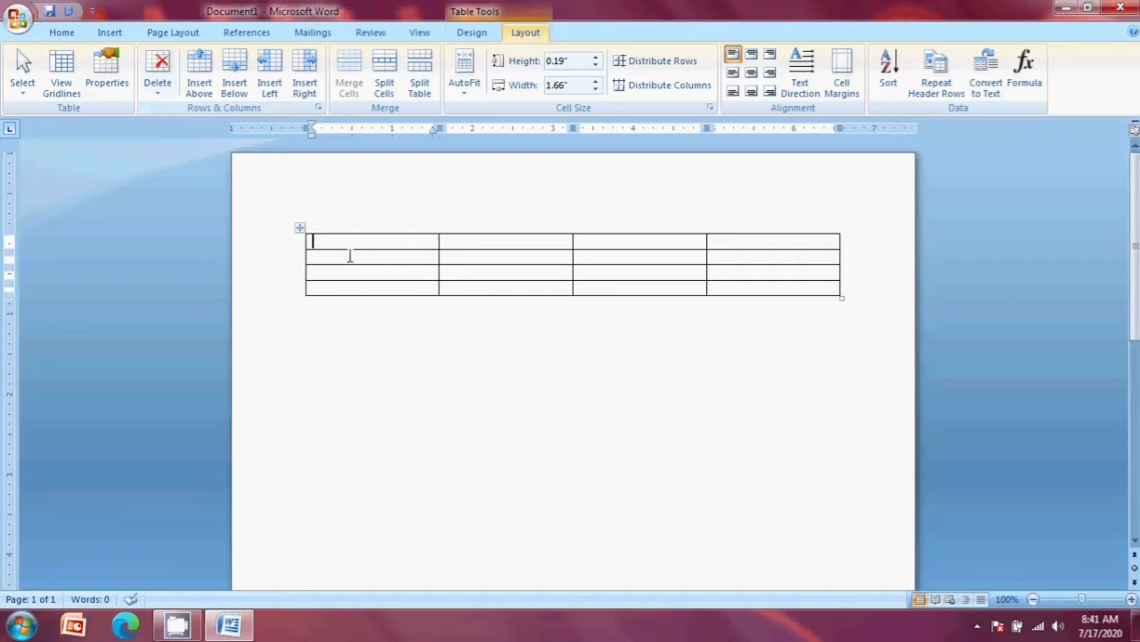
Enter "youtube" in the second row's second cell and "resurvey" in the third row's third cell
click(496, 256)
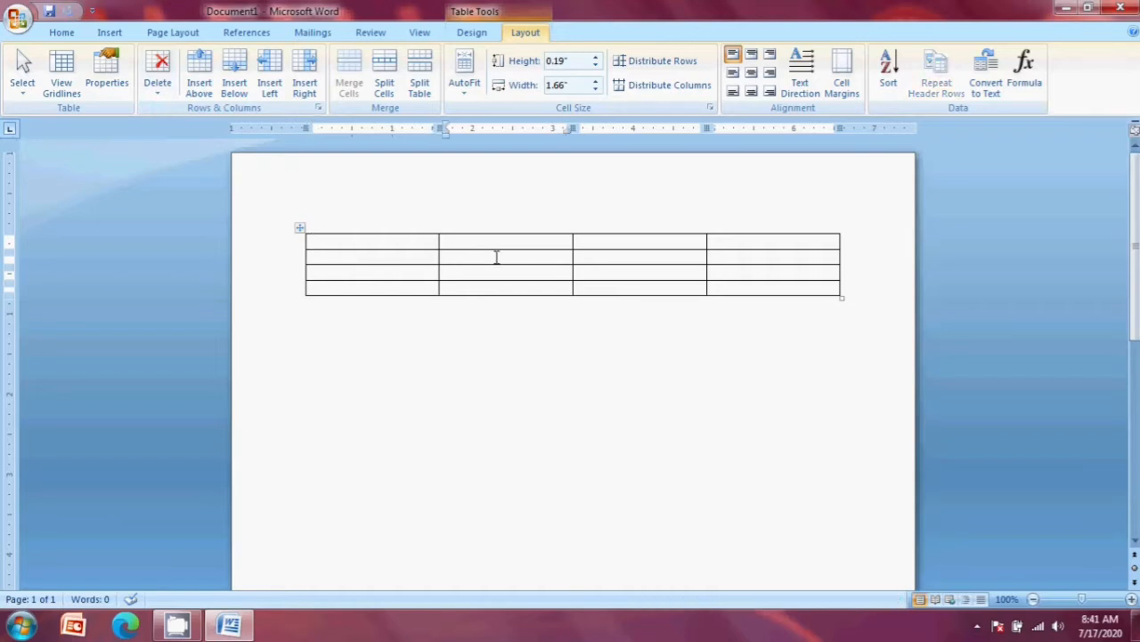
text(youtube)
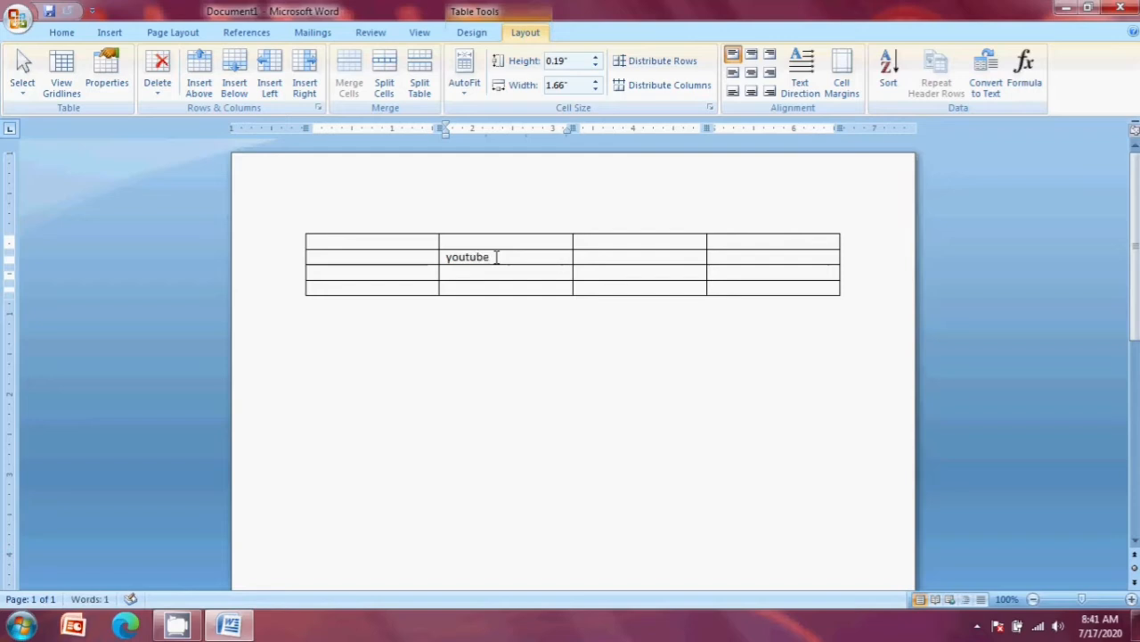
click(603, 272)
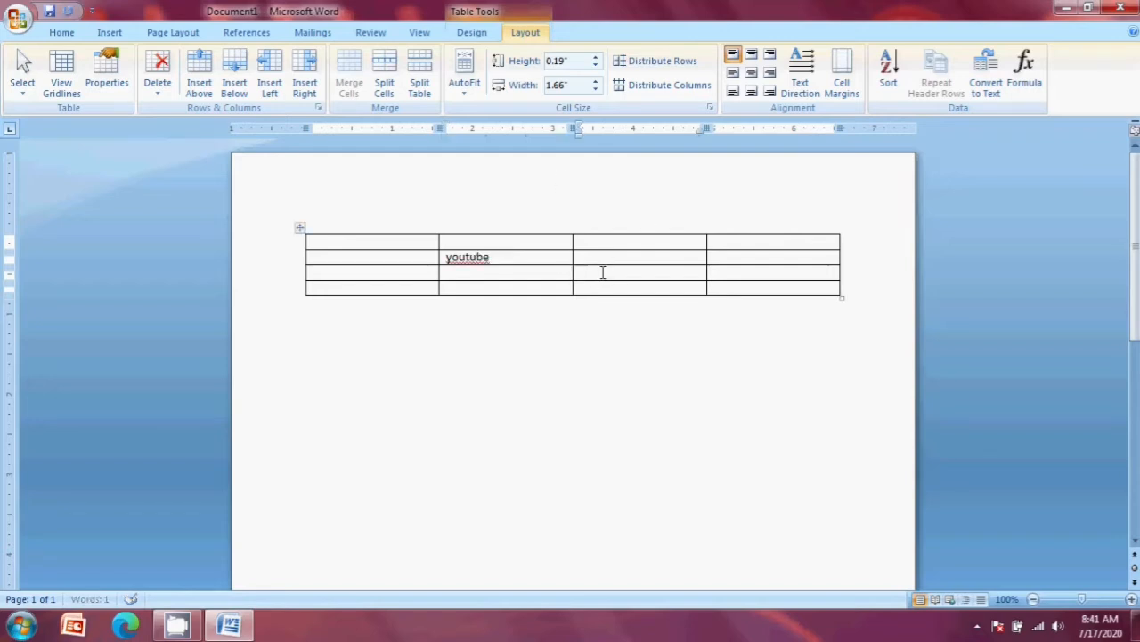
text(res)
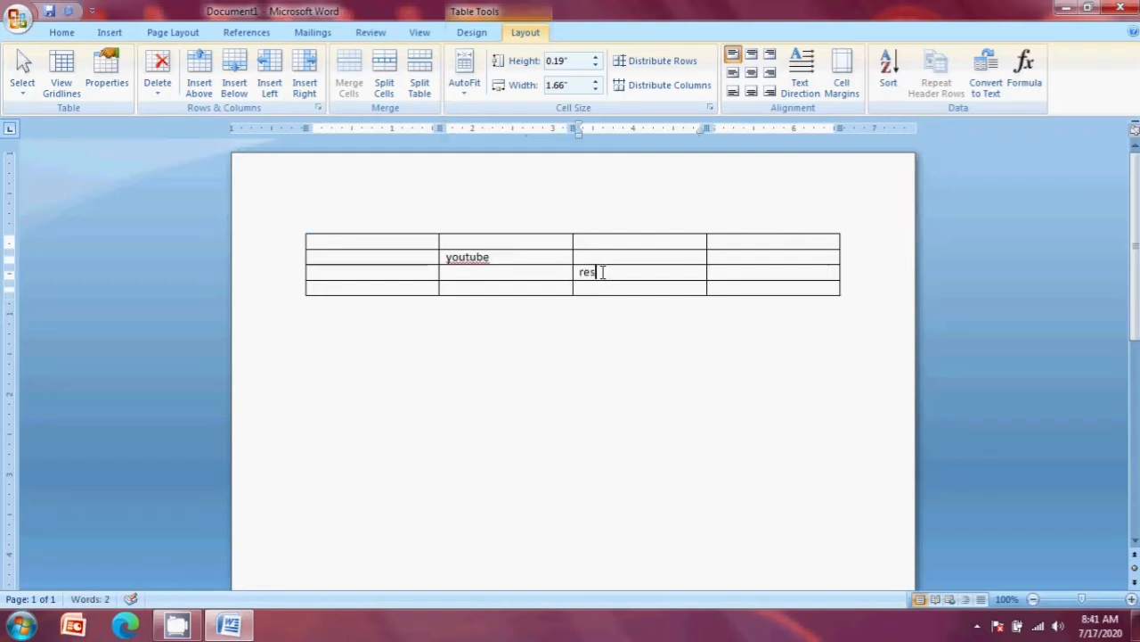
text(urvey)
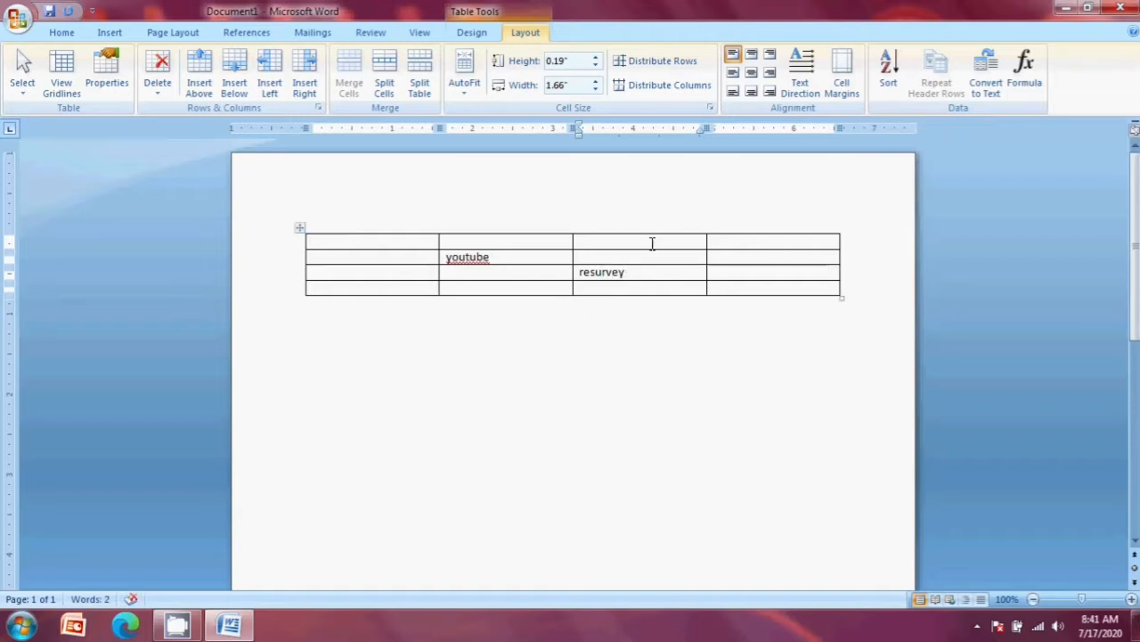
click(448, 256)
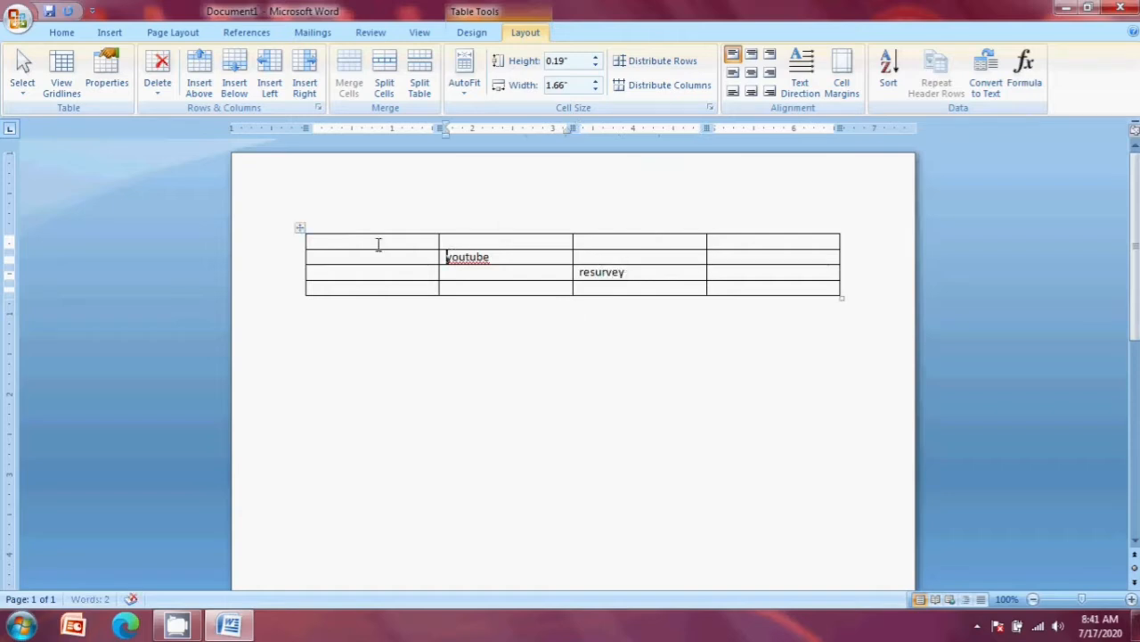
click(157, 91)
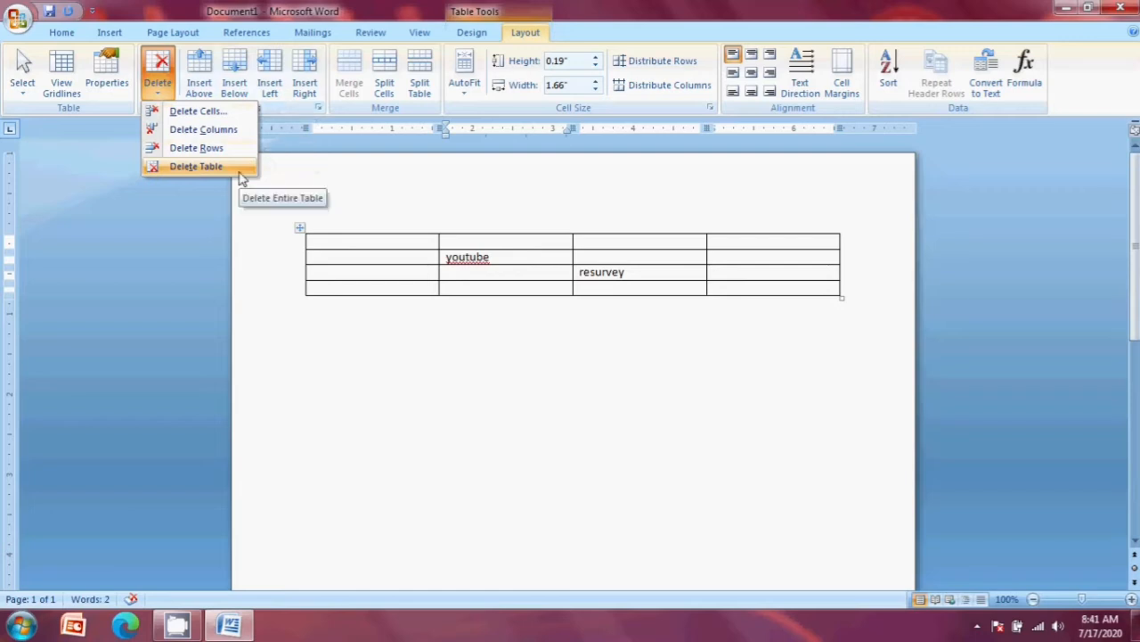
click(338, 242)
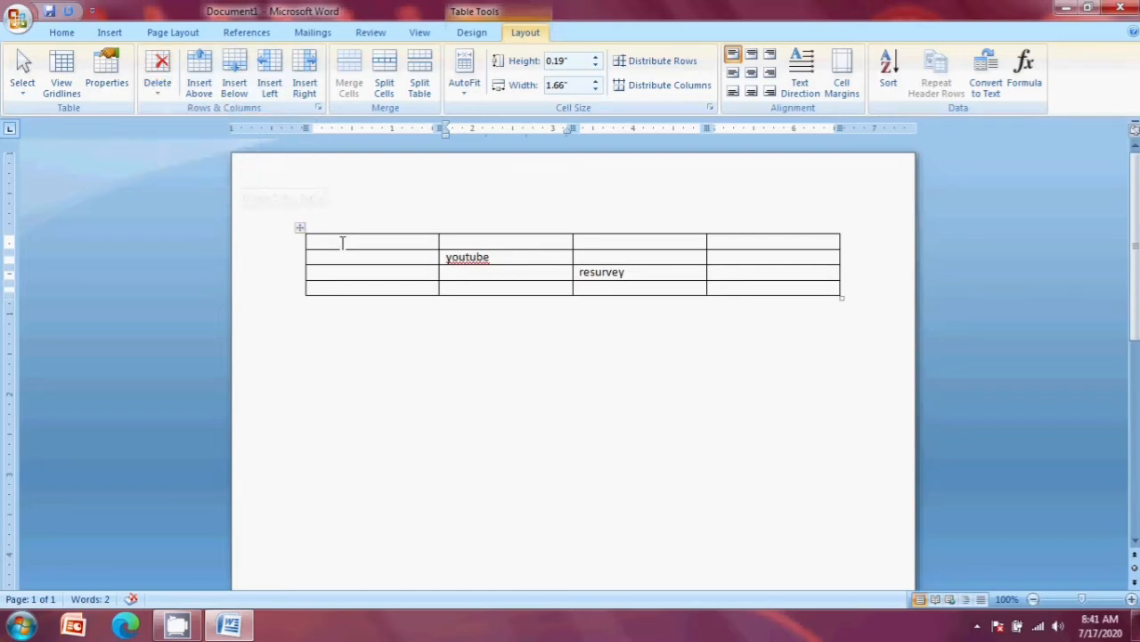
click(456, 240)
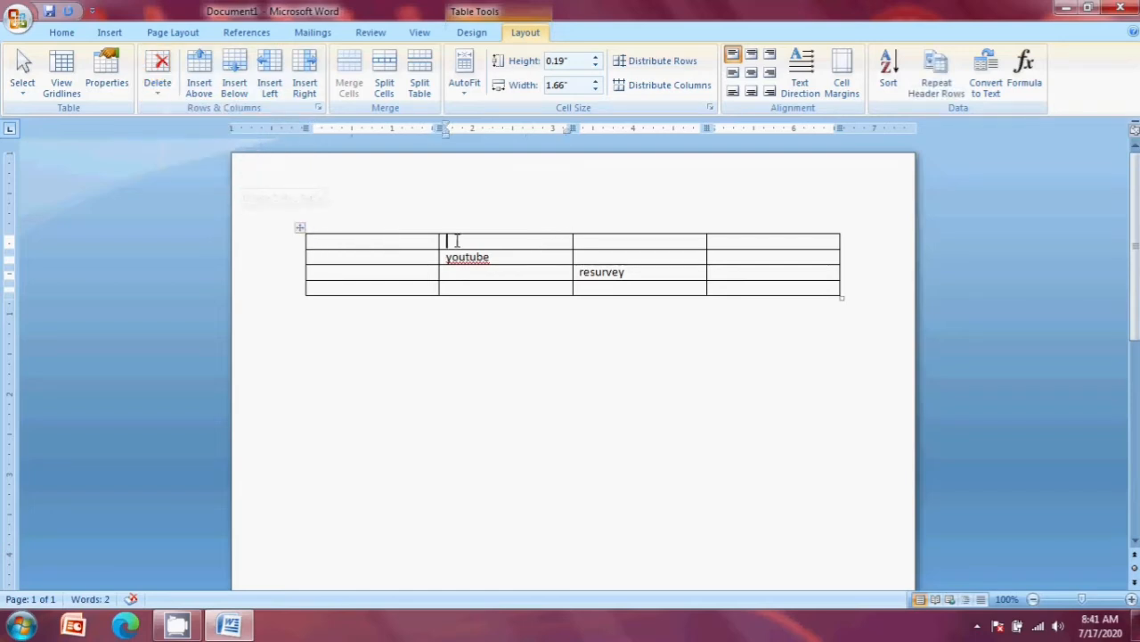
click(348, 245)
click(159, 89)
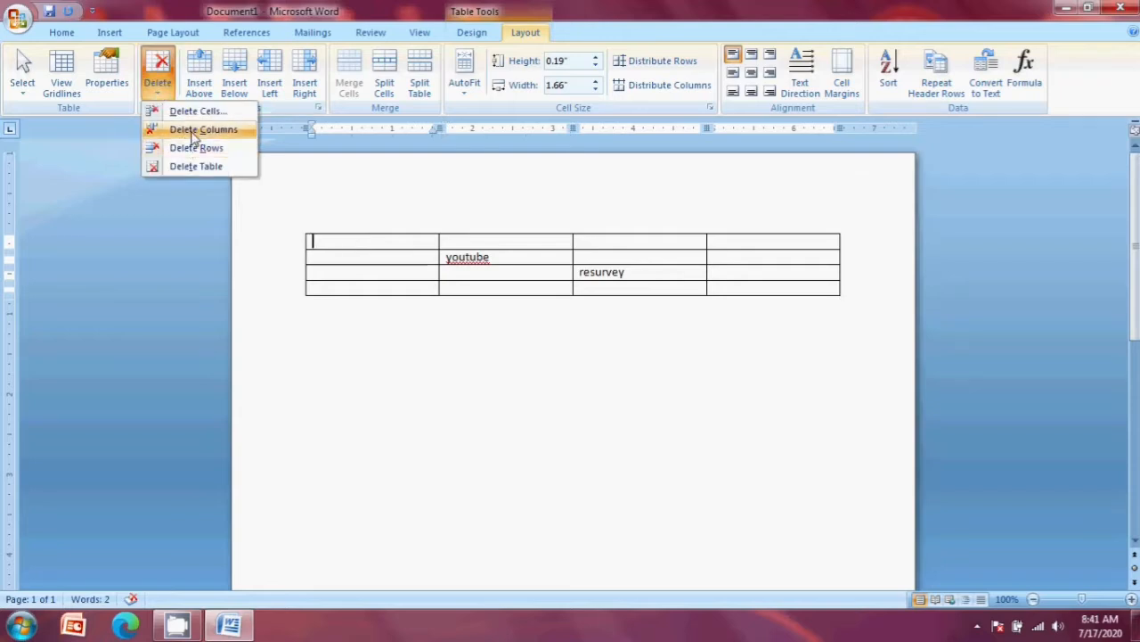
Delete the empty cell beside "youtube" in the second row, third column, using the Shift cells left option
click(643, 256)
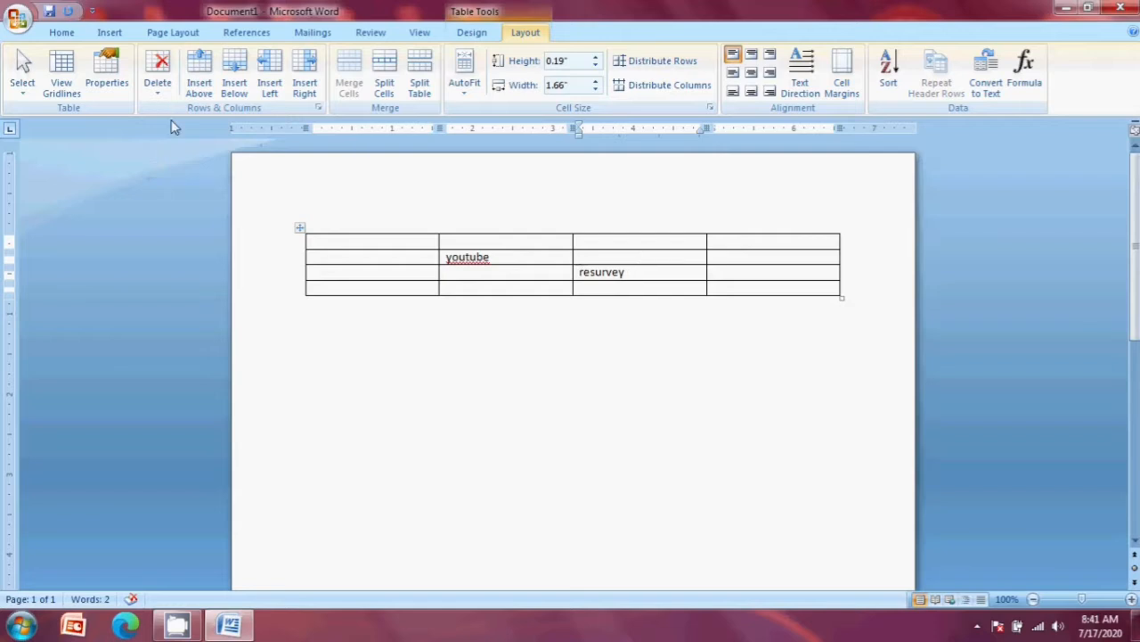
click(158, 85)
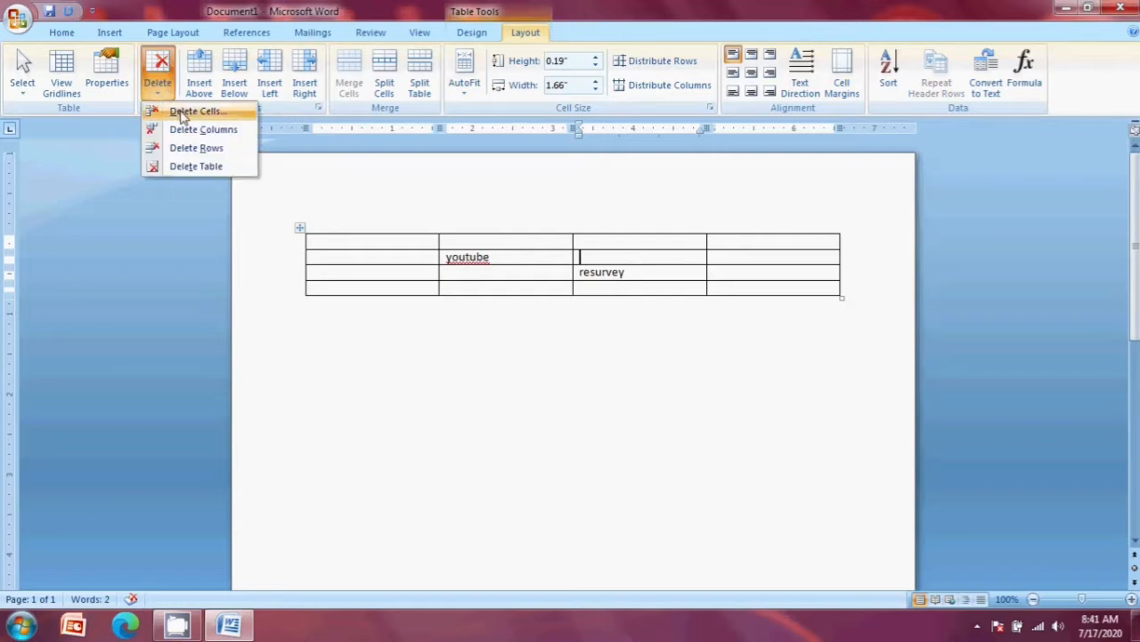
click(183, 112)
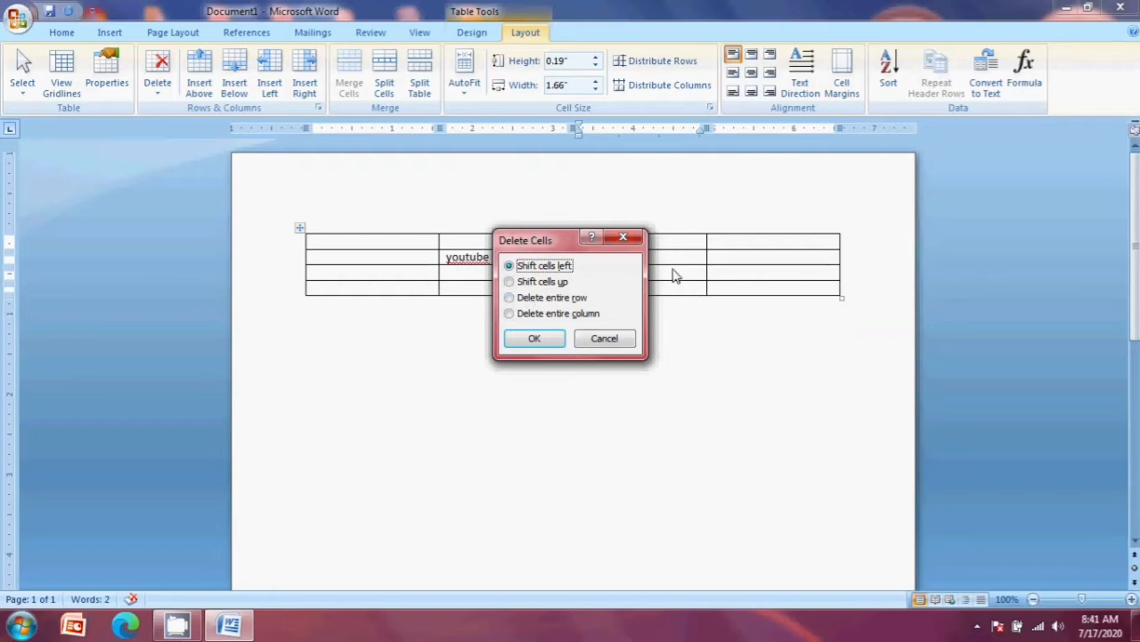
click(534, 339)
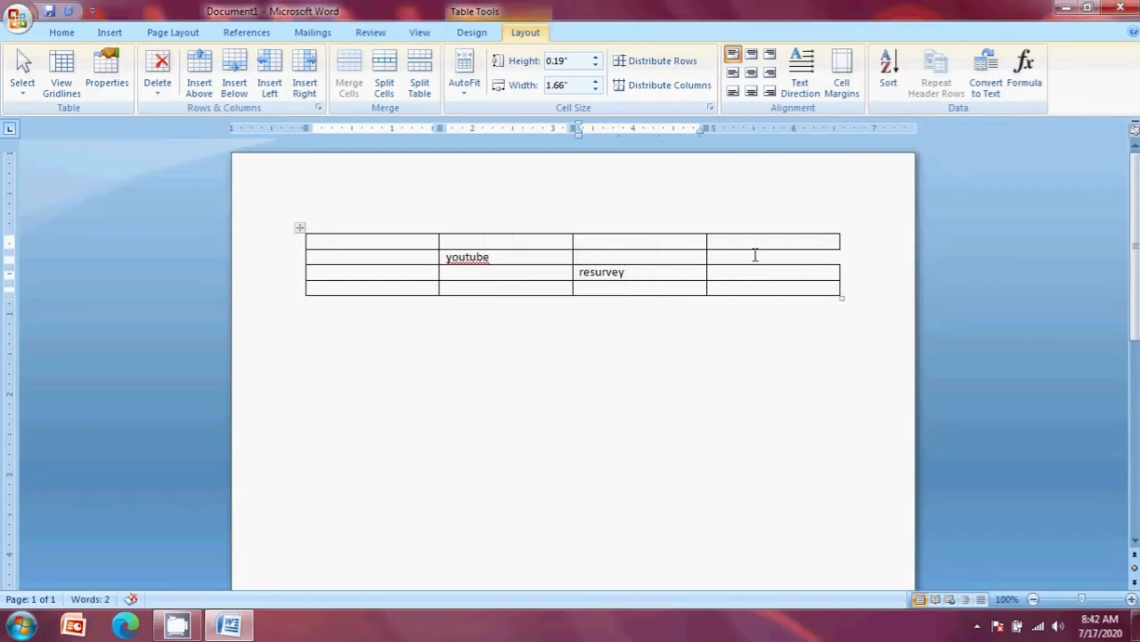
Undo the deletion of the second-row cell, redo it, and undo it again
click(609, 256)
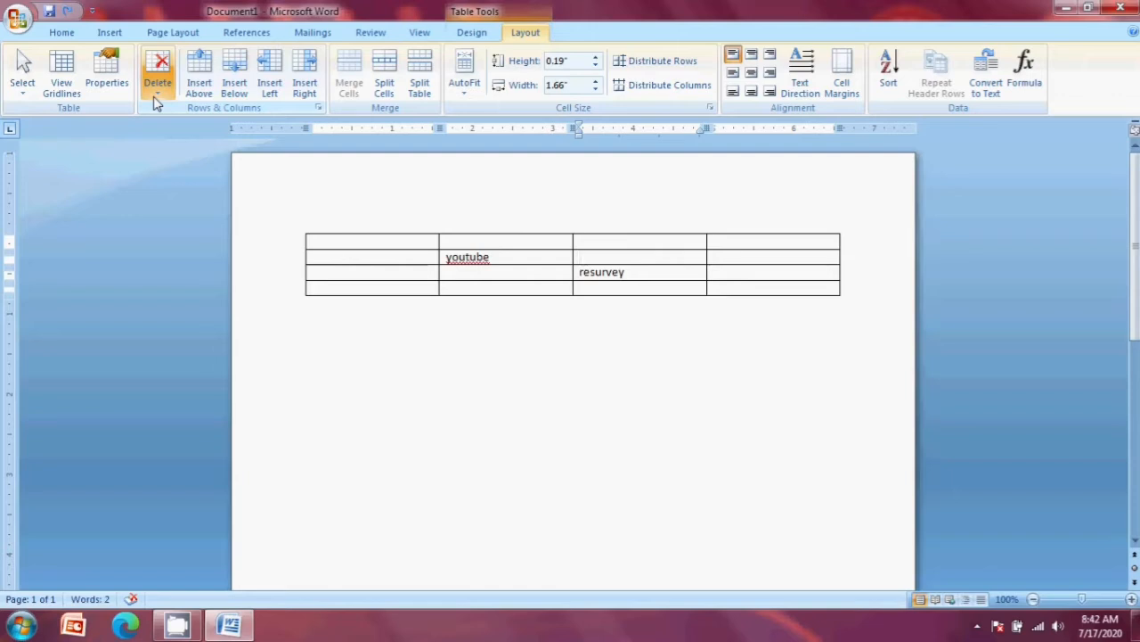
key(ctrl+y)
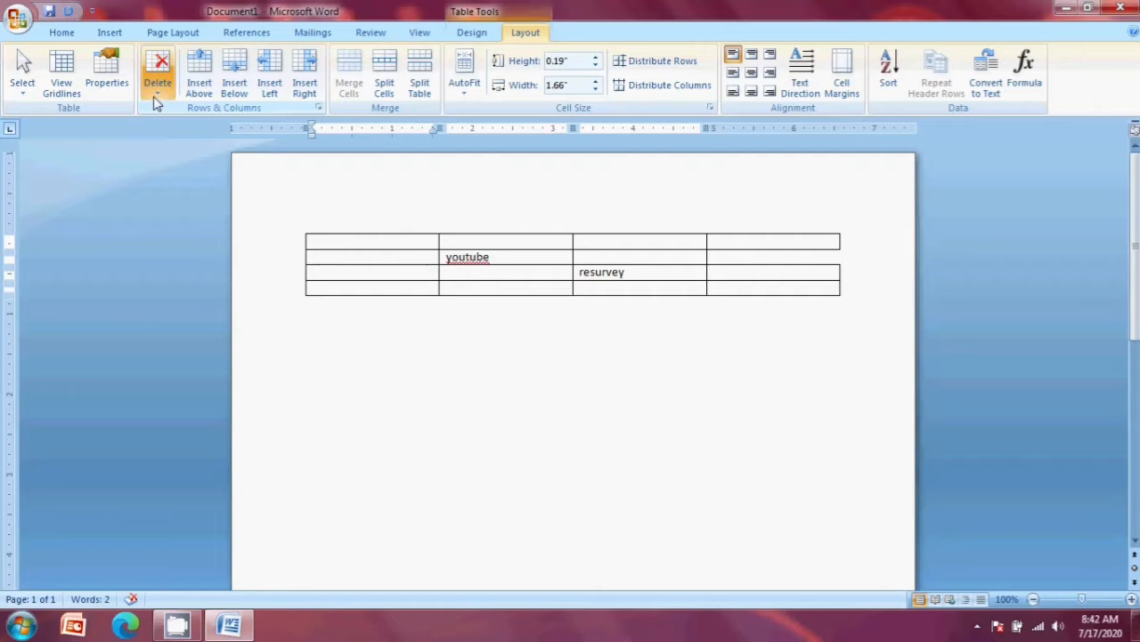
key(ctrl+z)
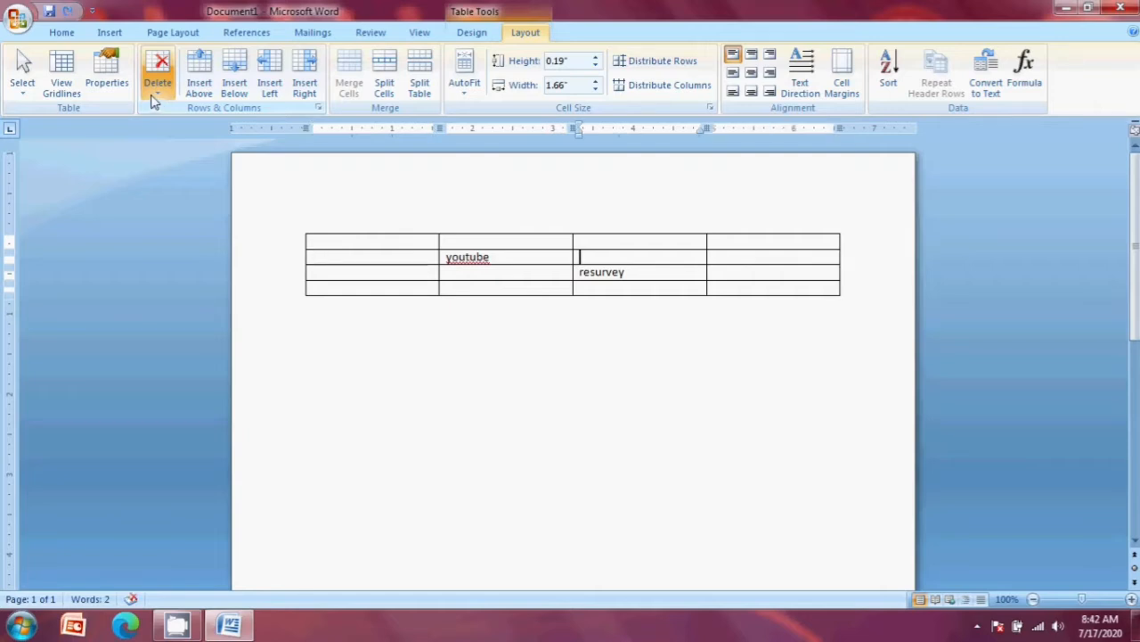
Delete the empty cell to the right of "youtube" using the Shift cells up option, then undo the deletion
click(155, 103)
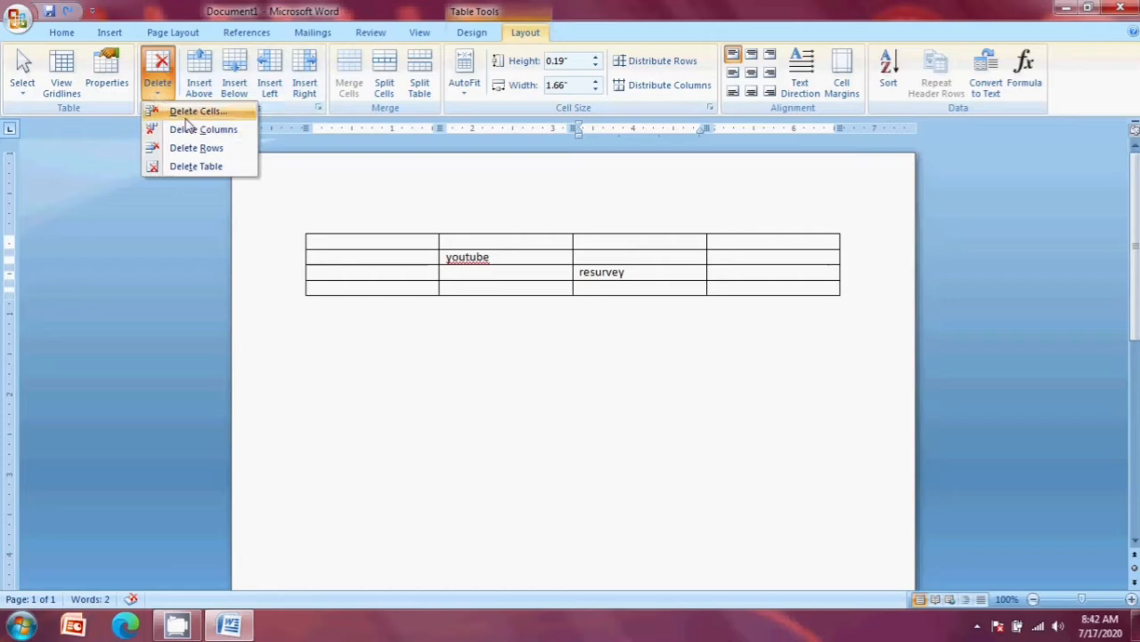
click(188, 114)
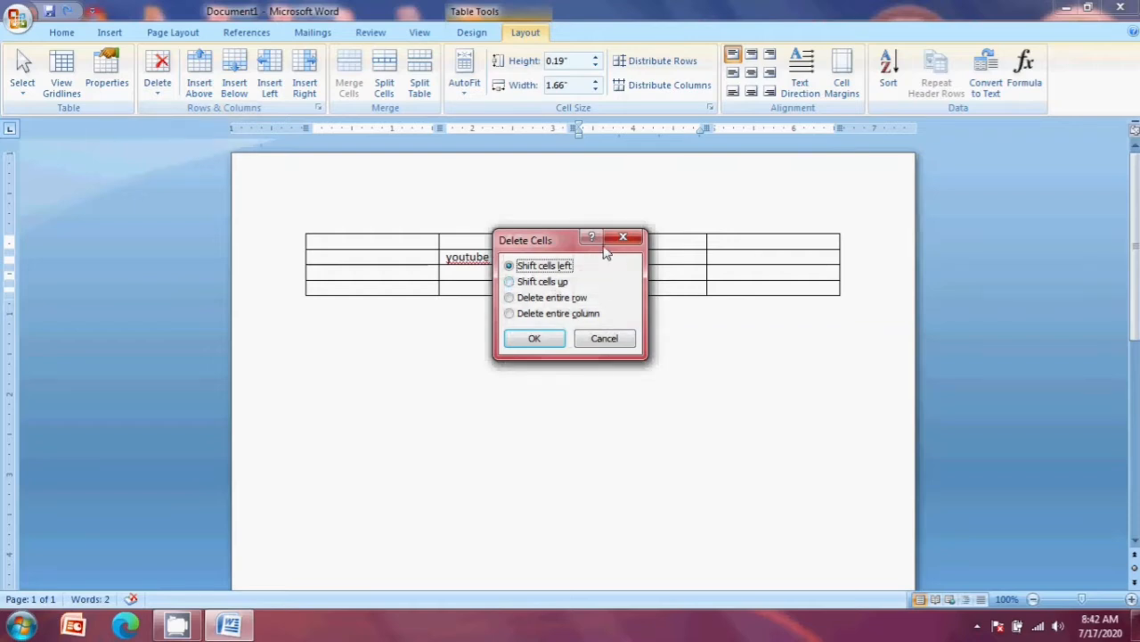
click(509, 283)
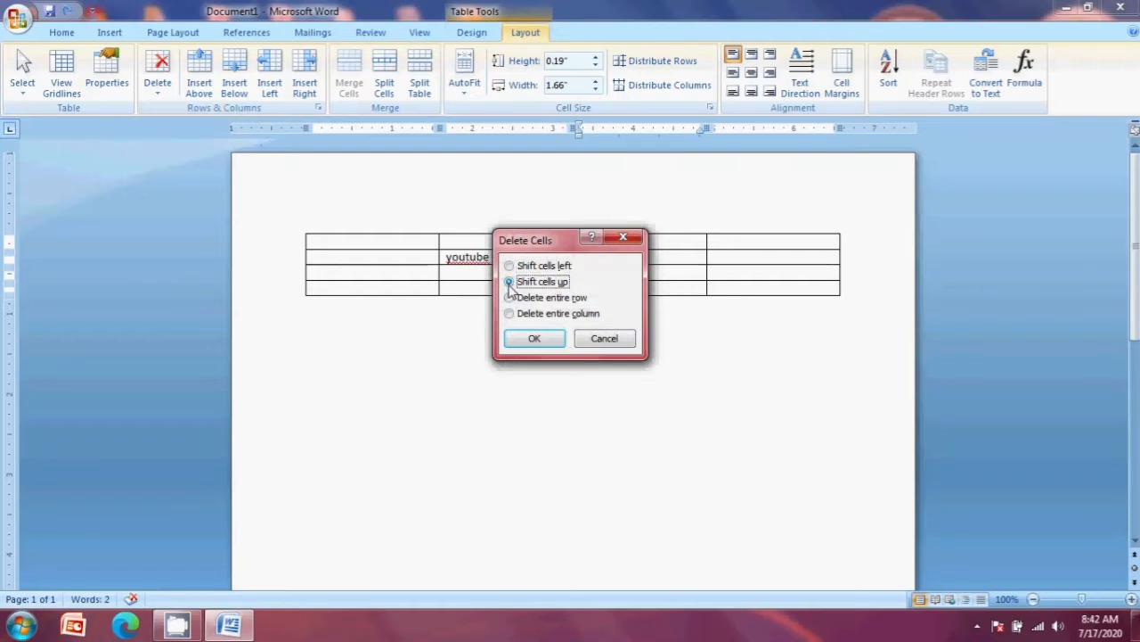
click(536, 340)
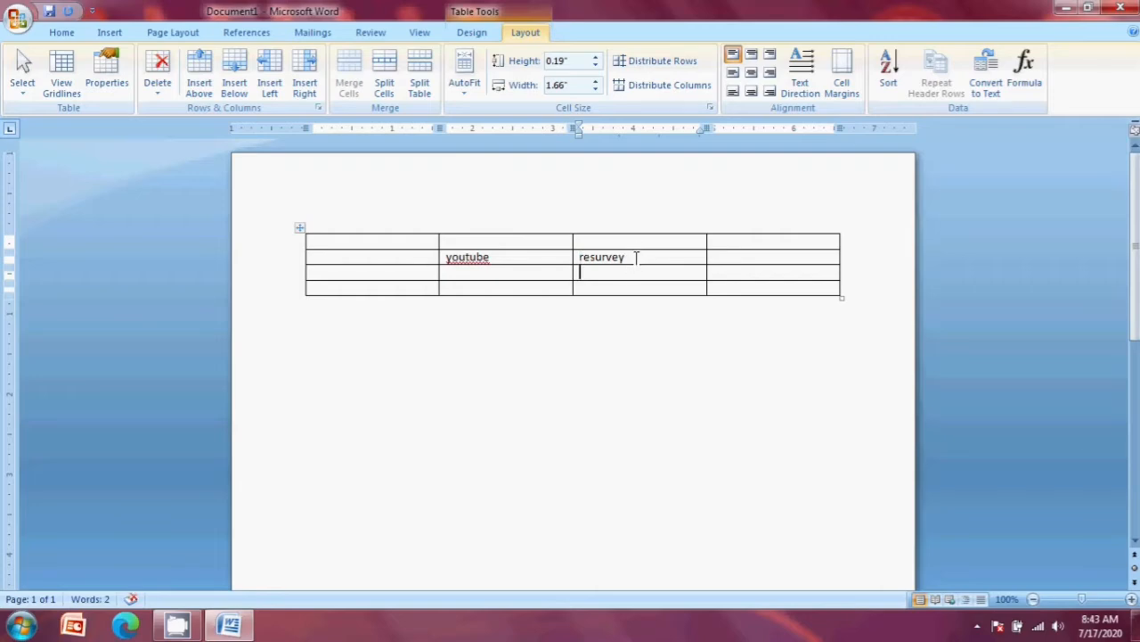
key(ctrl+z)
Delete the empty cell beside "youtube" in the third column with Shift cells up, moving the dialog off the table before confirming
click(157, 82)
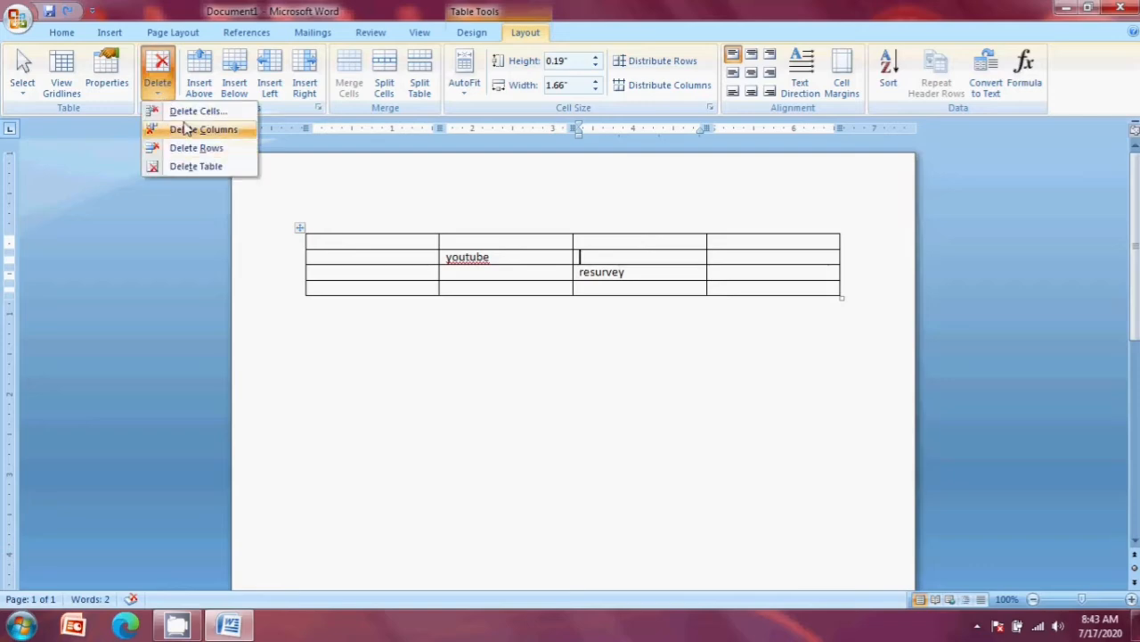
click(189, 112)
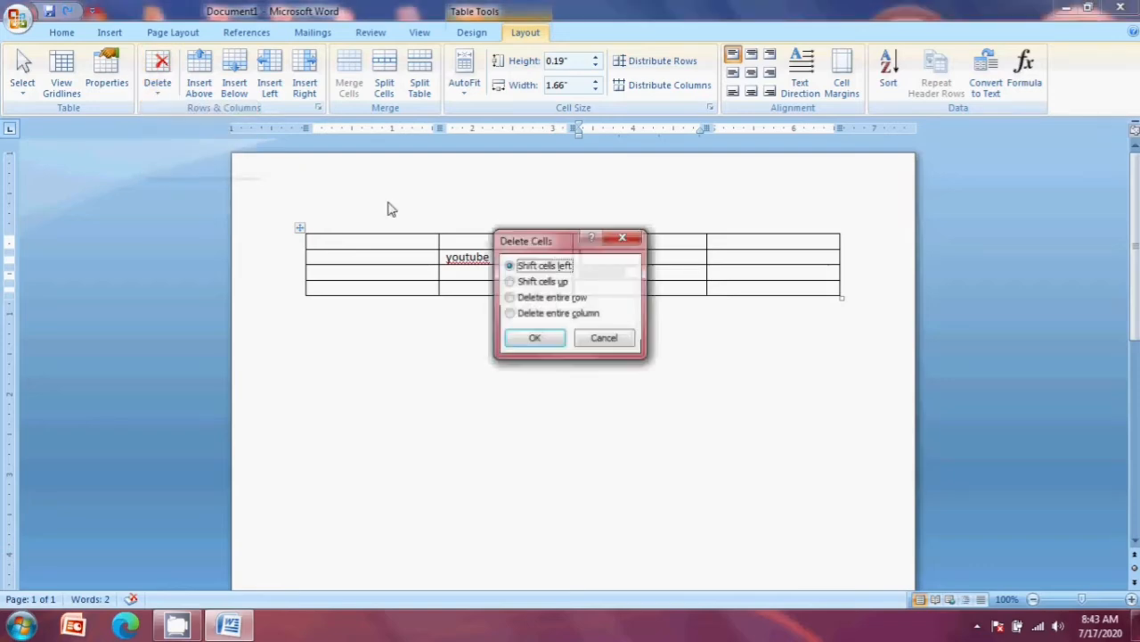
click(509, 281)
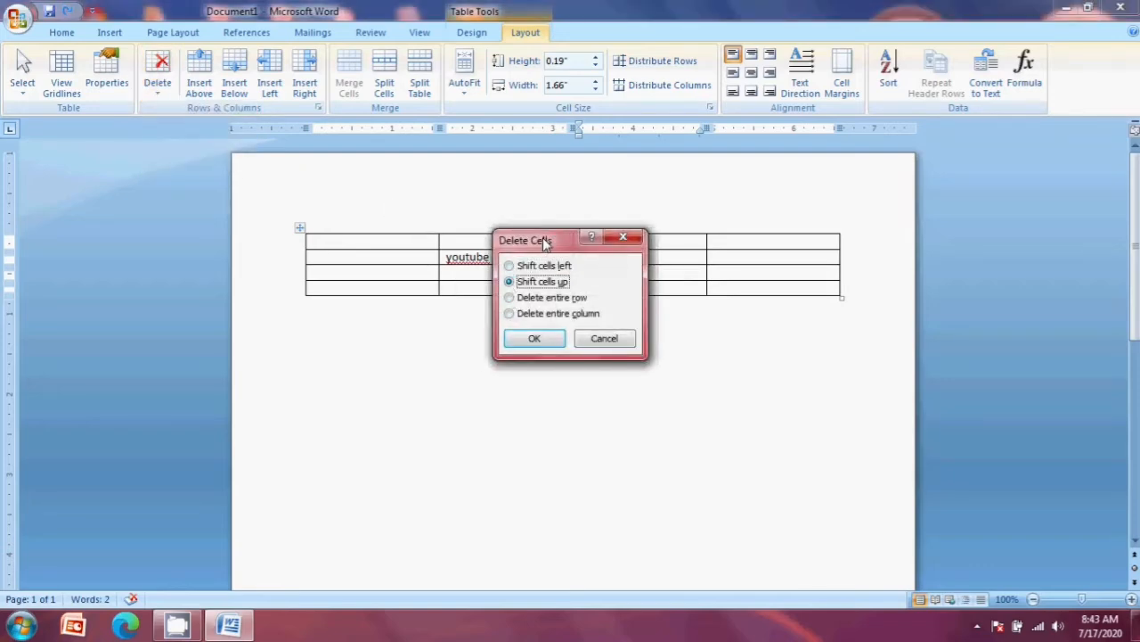
drag(544, 242, 343, 305)
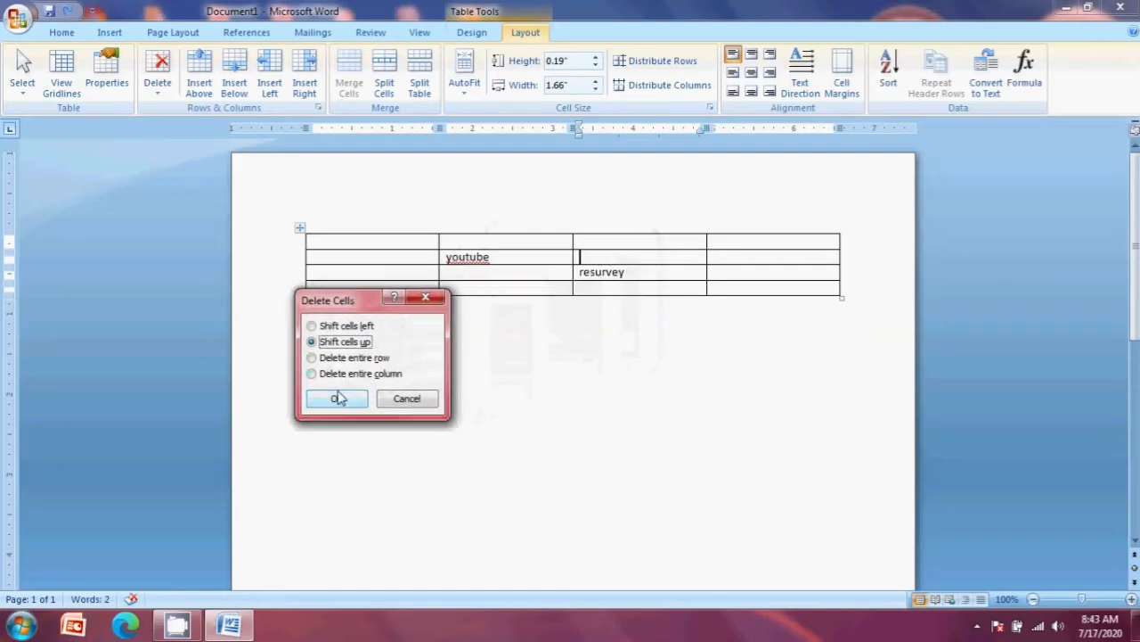
click(337, 399)
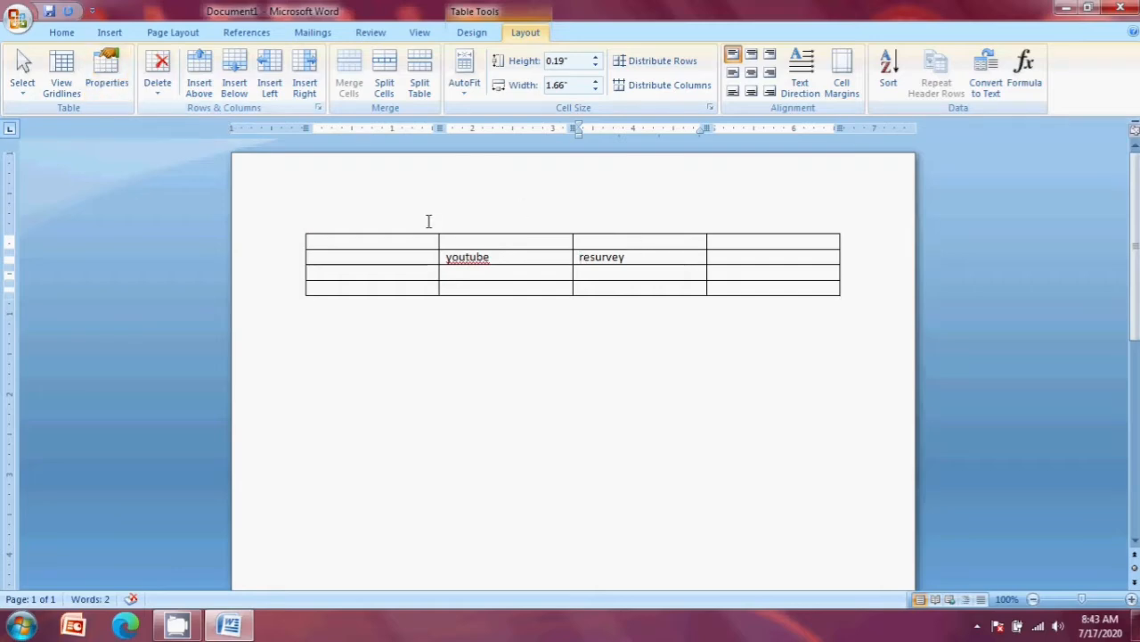
Enter "aaaaaaaa" in the third row's second cell, directly below "youtube"
click(156, 89)
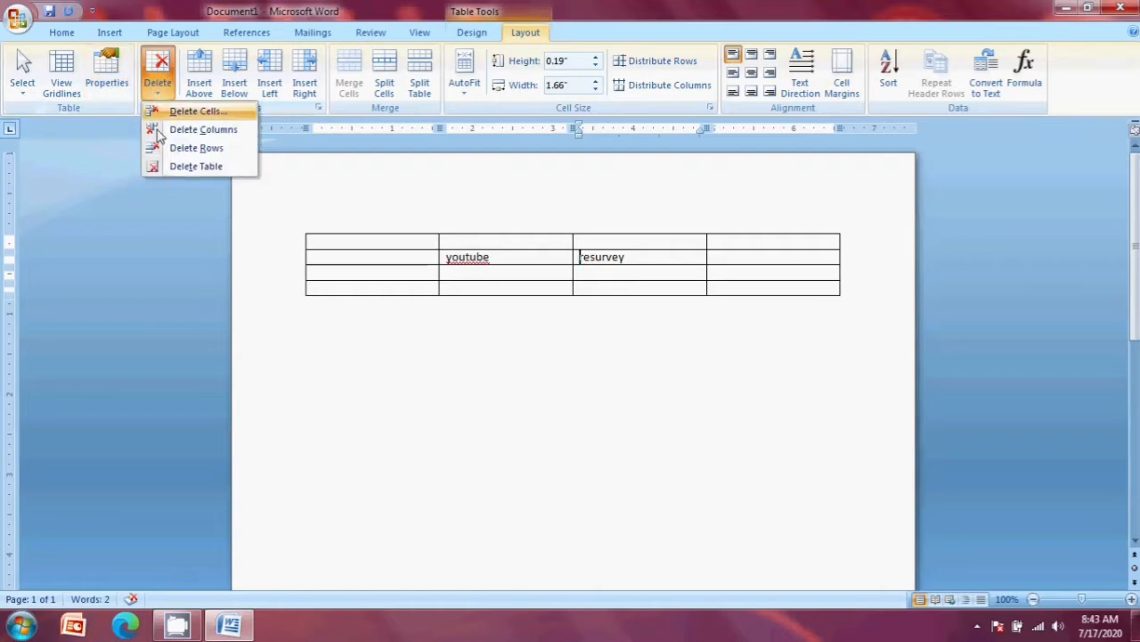
click(452, 278)
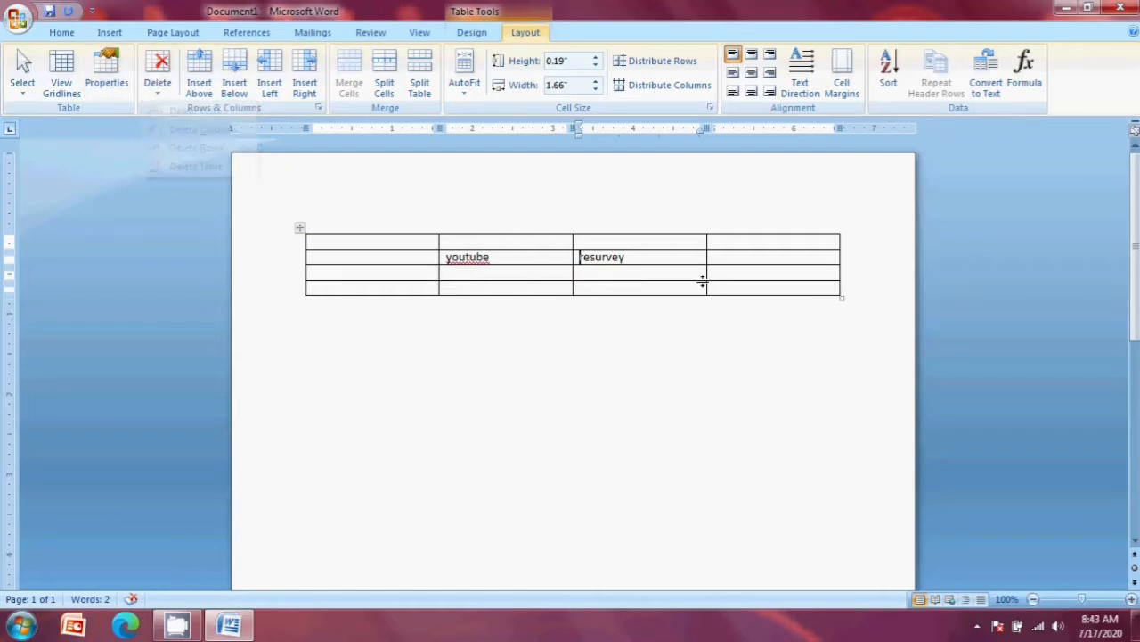
click(537, 274)
text(aaaaaaaa)
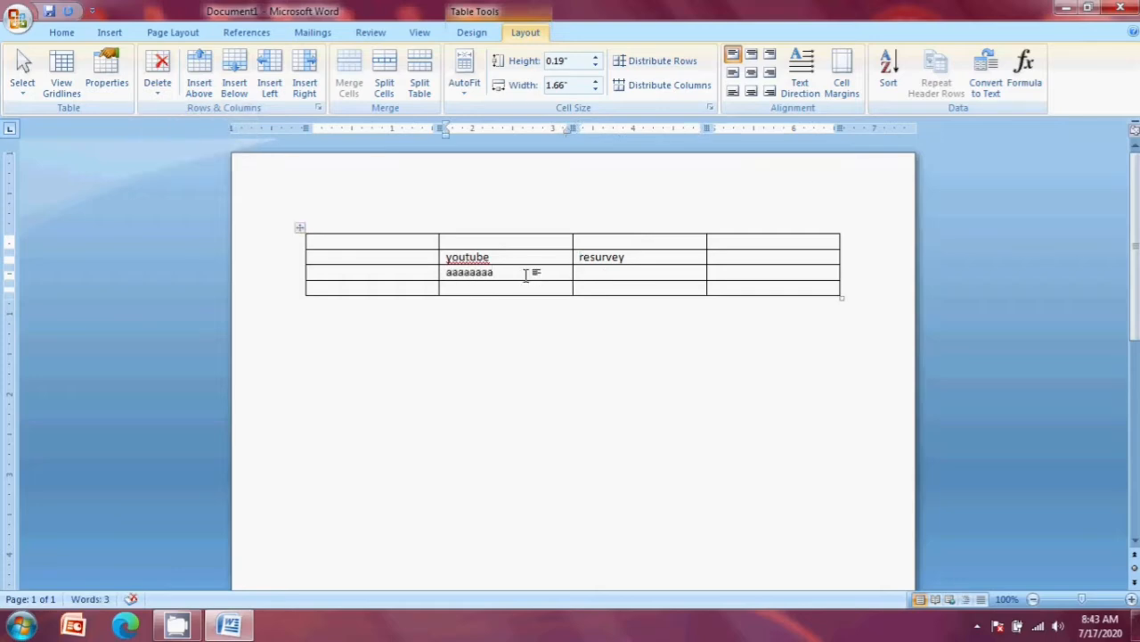
Delete the entire table row that contains "aaaaaaaa"
drag(499, 279, 500, 279)
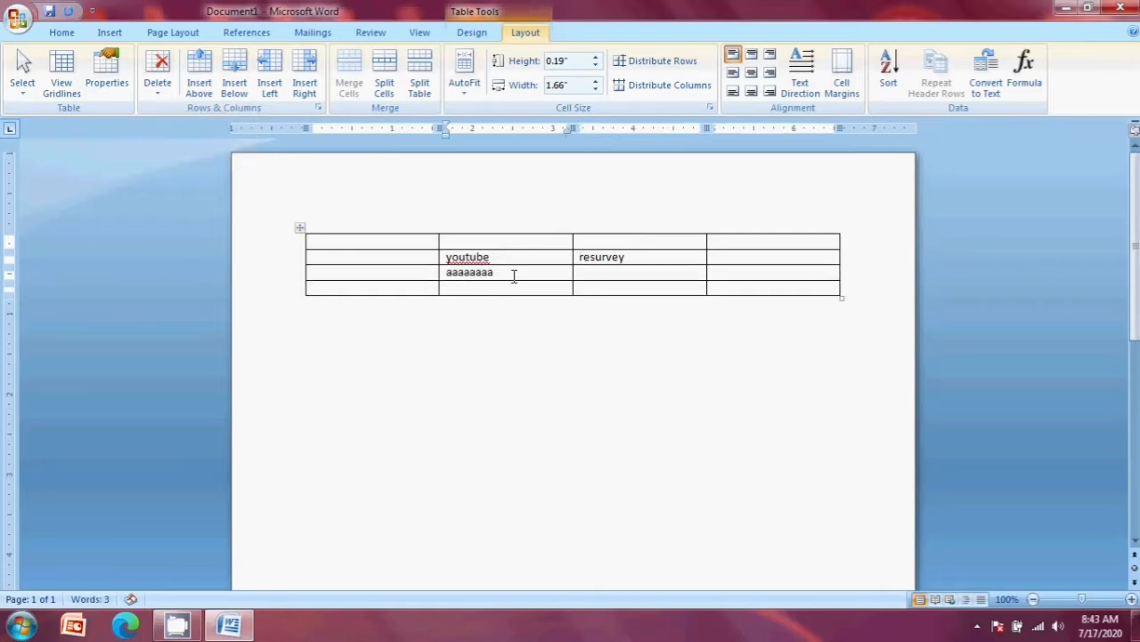
click(158, 98)
click(196, 148)
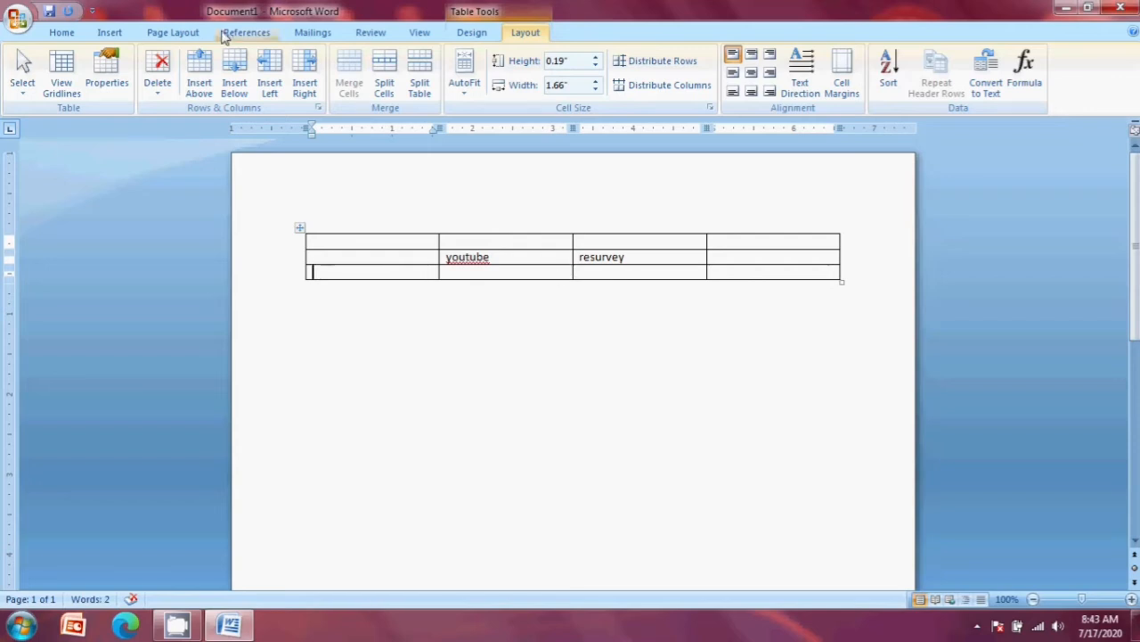
Delete the entire table, then undo both the table deletion and the preceding row deletion
click(158, 96)
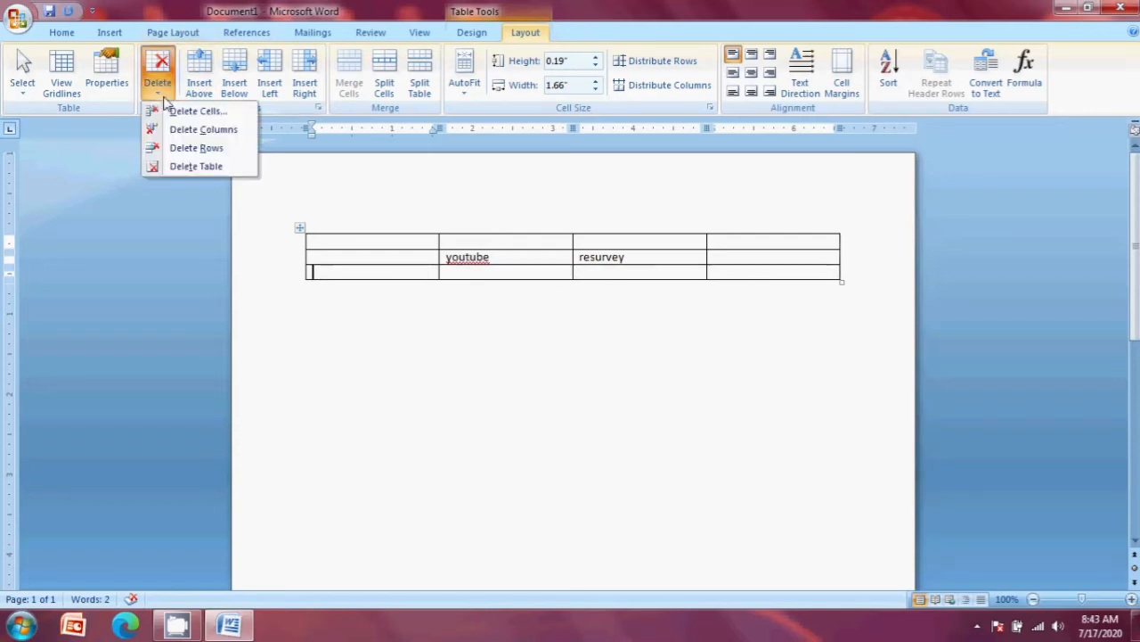
click(192, 167)
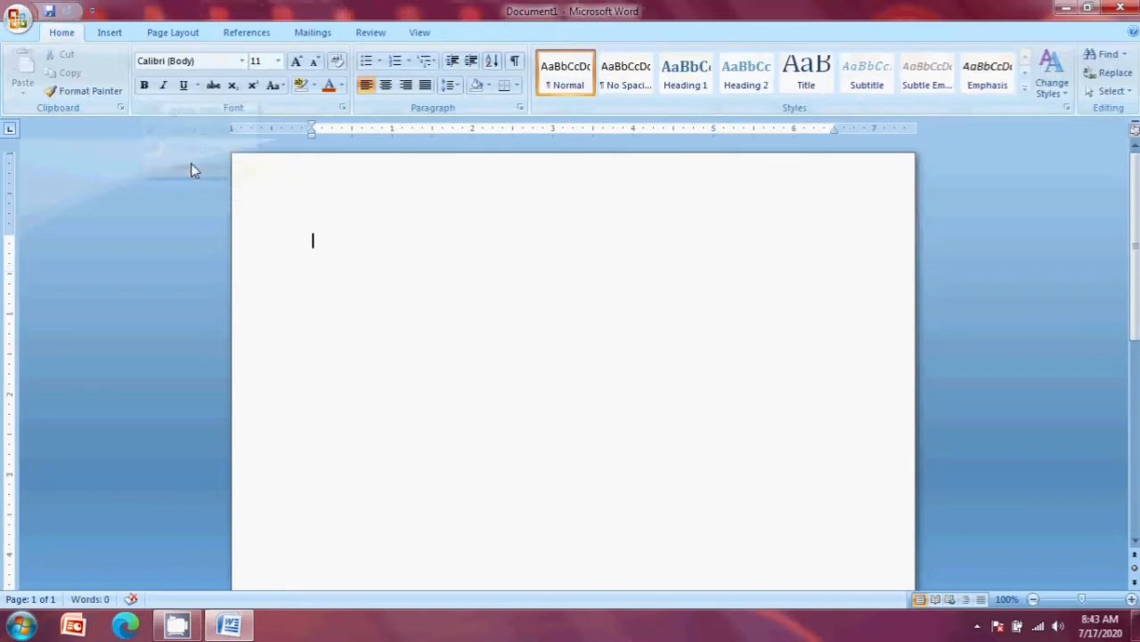
key(ctrl+z)
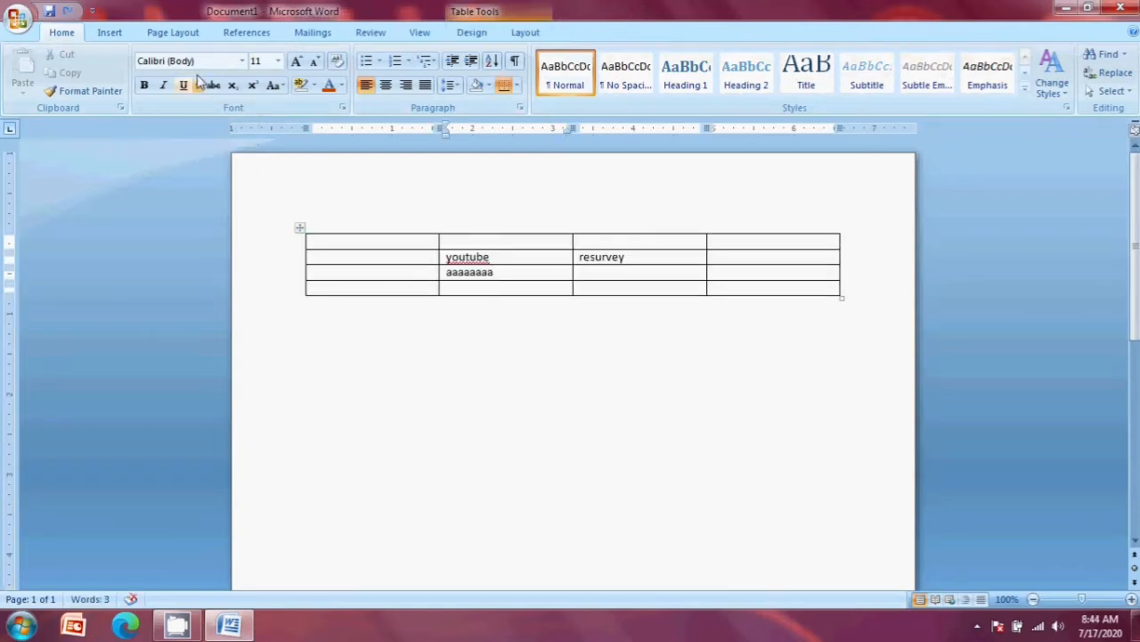
Insert a new row above the table's first row and another new row below its last row
click(525, 36)
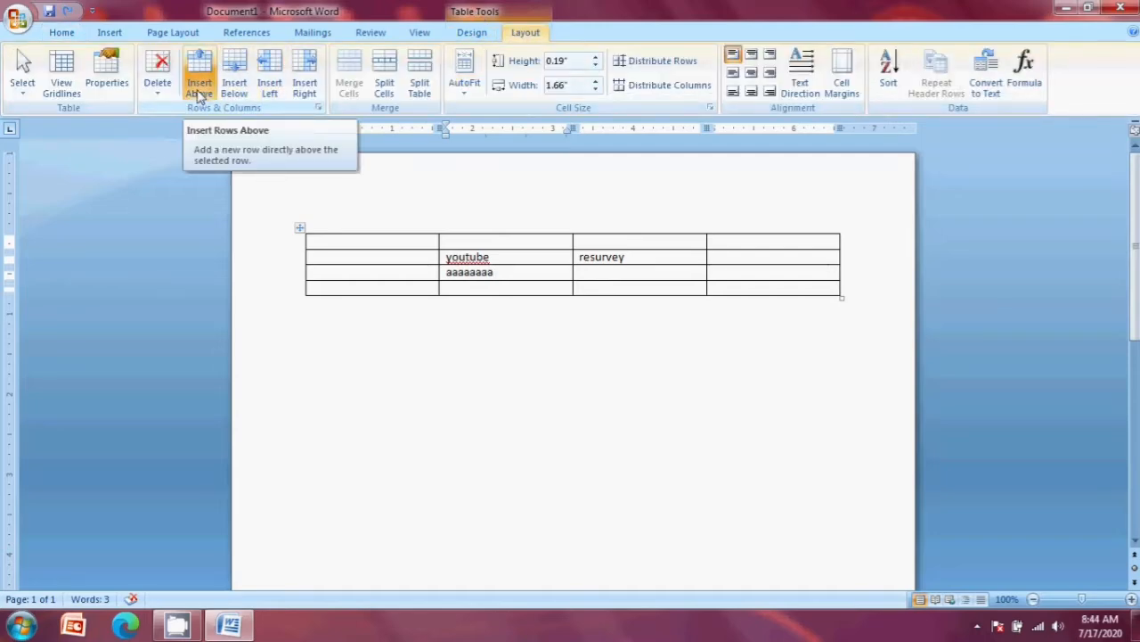
click(471, 242)
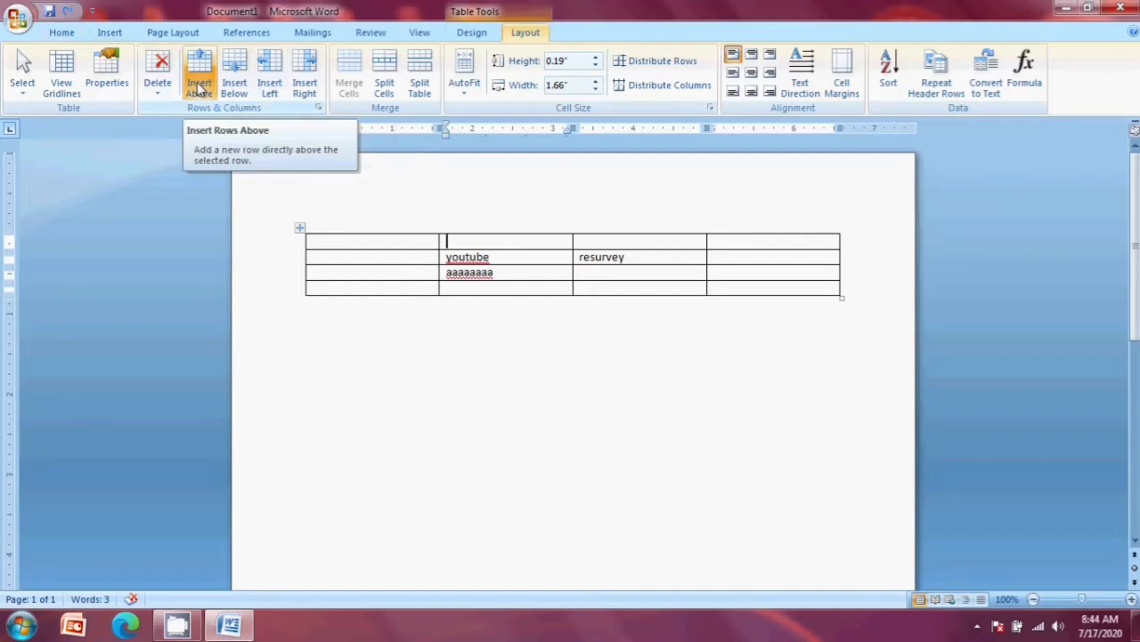
click(373, 244)
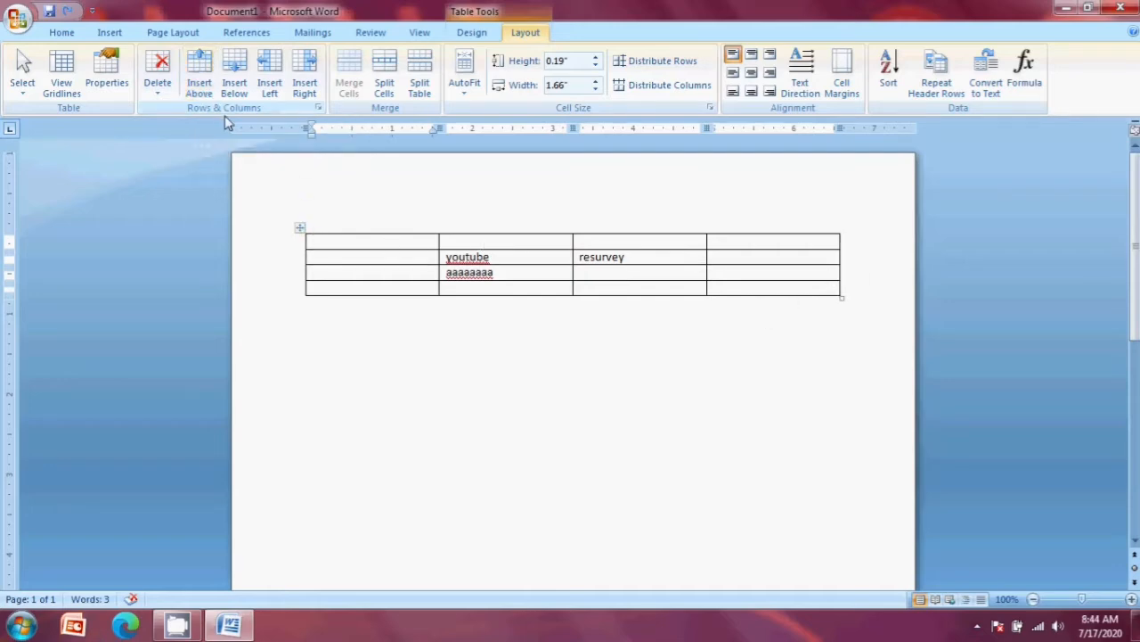
click(196, 87)
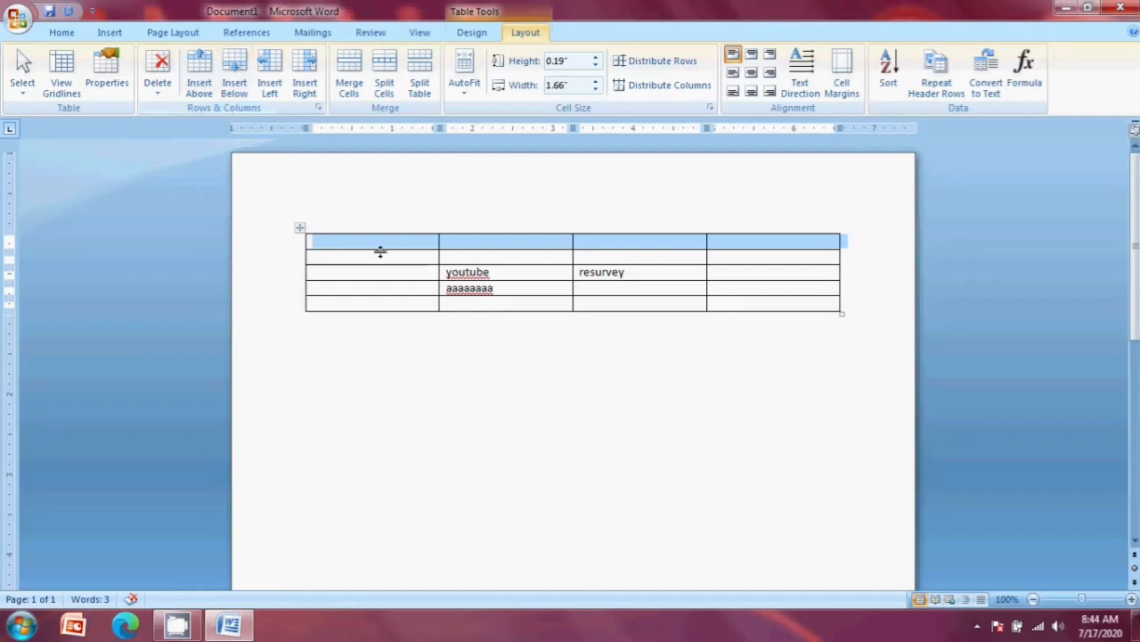
click(472, 304)
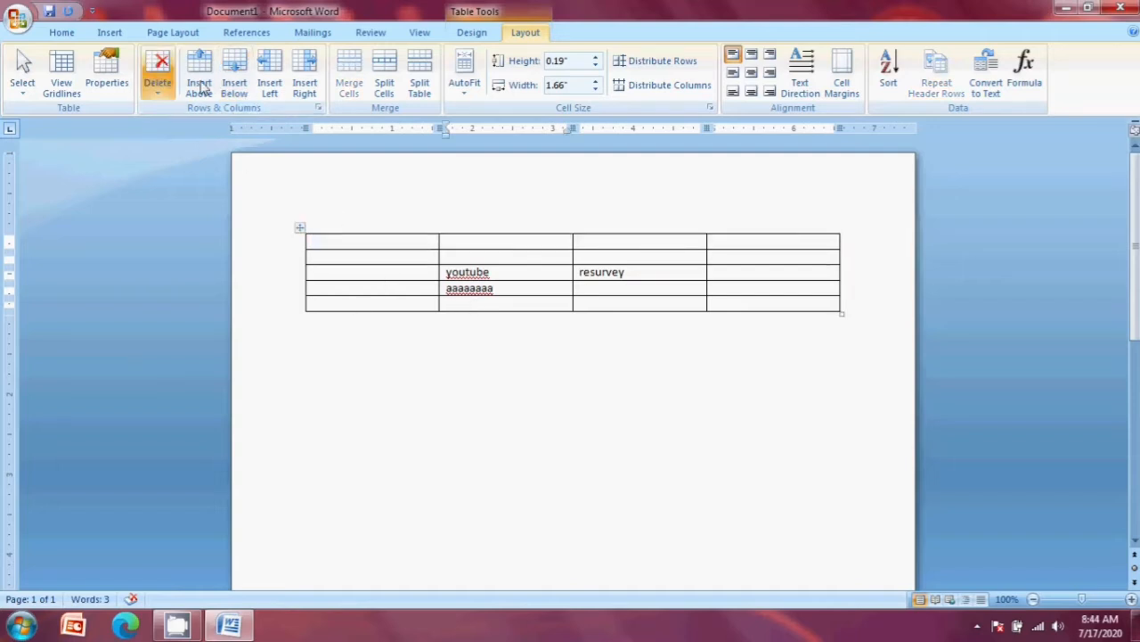
click(235, 85)
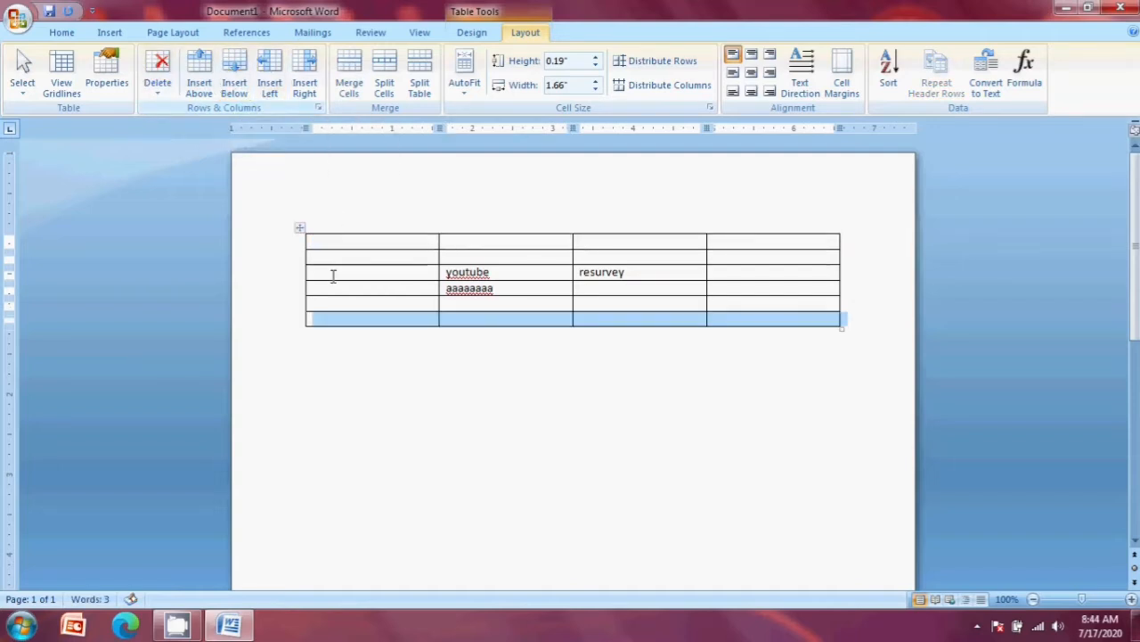
Insert a new column to the left of the table's first column, then clear the column selection
click(381, 305)
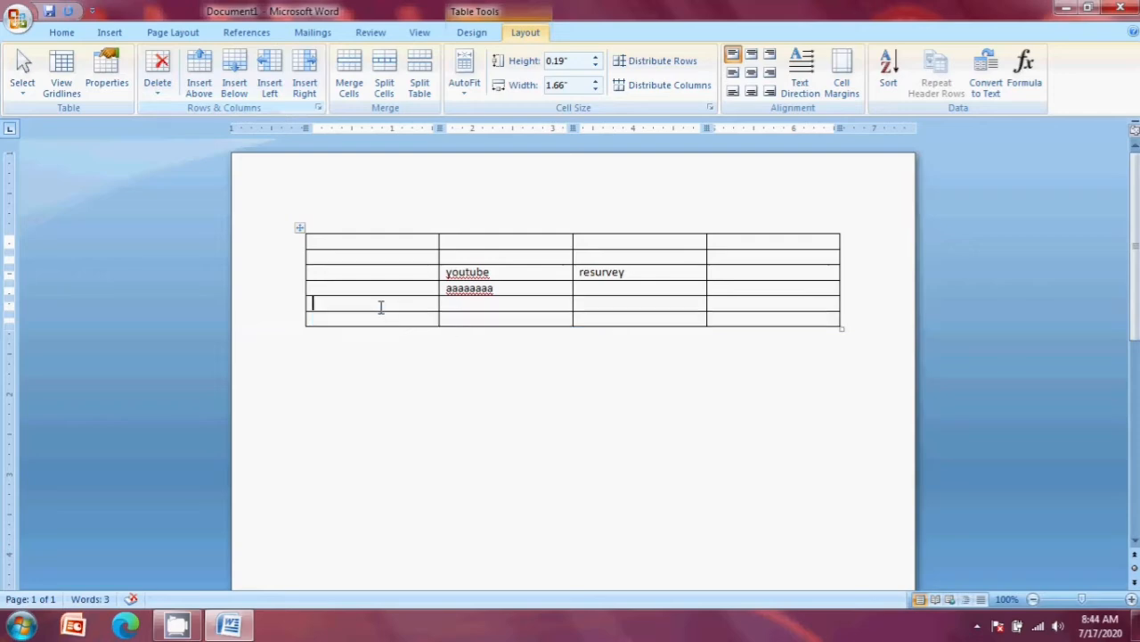
click(271, 92)
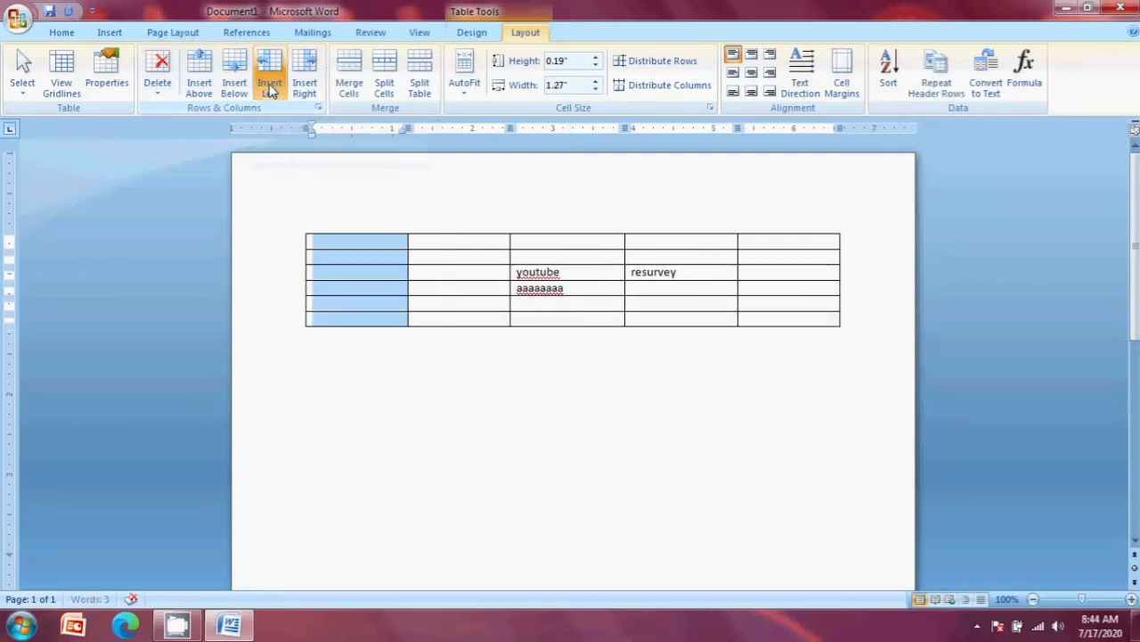
click(762, 282)
click(452, 272)
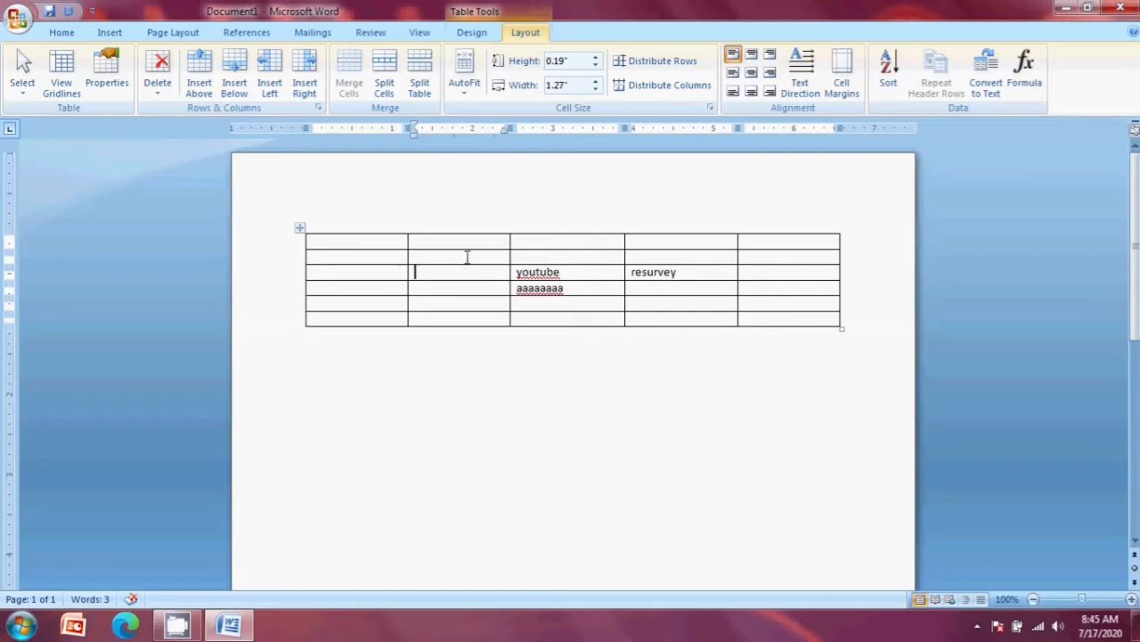
Insert a new column to the left of the column containing "resurvey", then clear the column selection
click(591, 275)
click(714, 276)
click(271, 87)
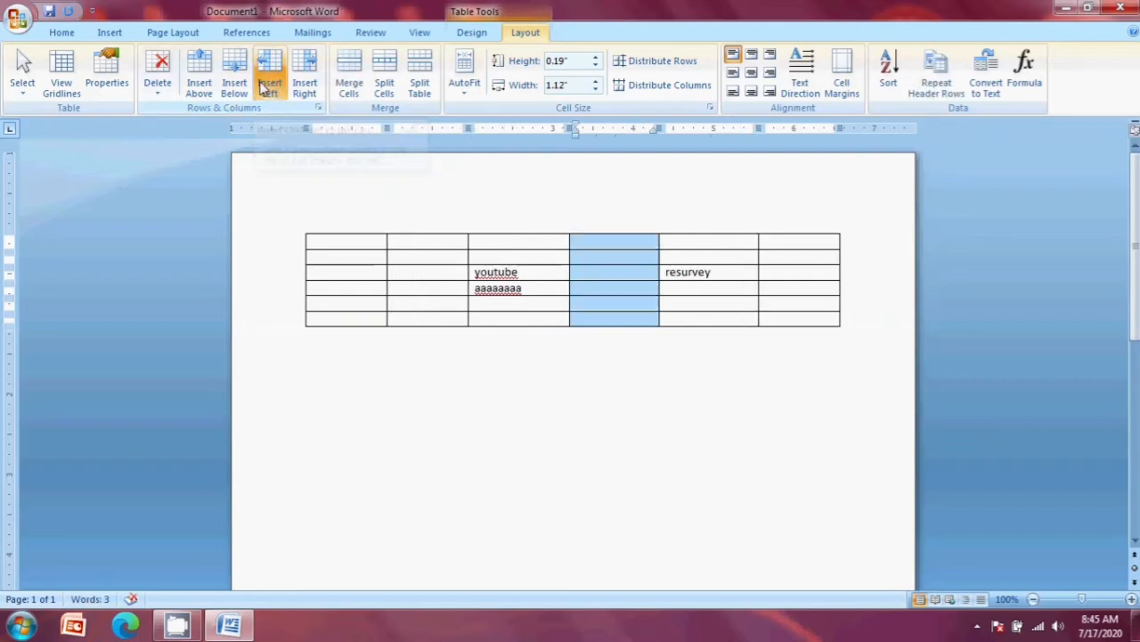
click(706, 256)
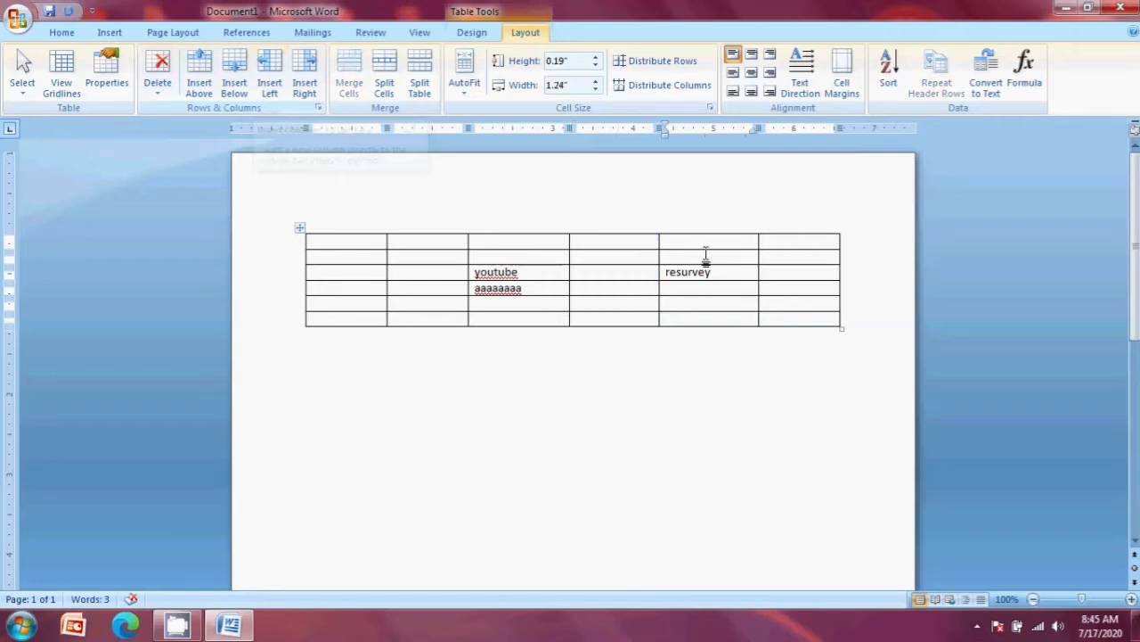
Enter "jhjghjgh" in the empty cell between "youtube" and "resurvey", and insert a new column to the right of it
click(644, 272)
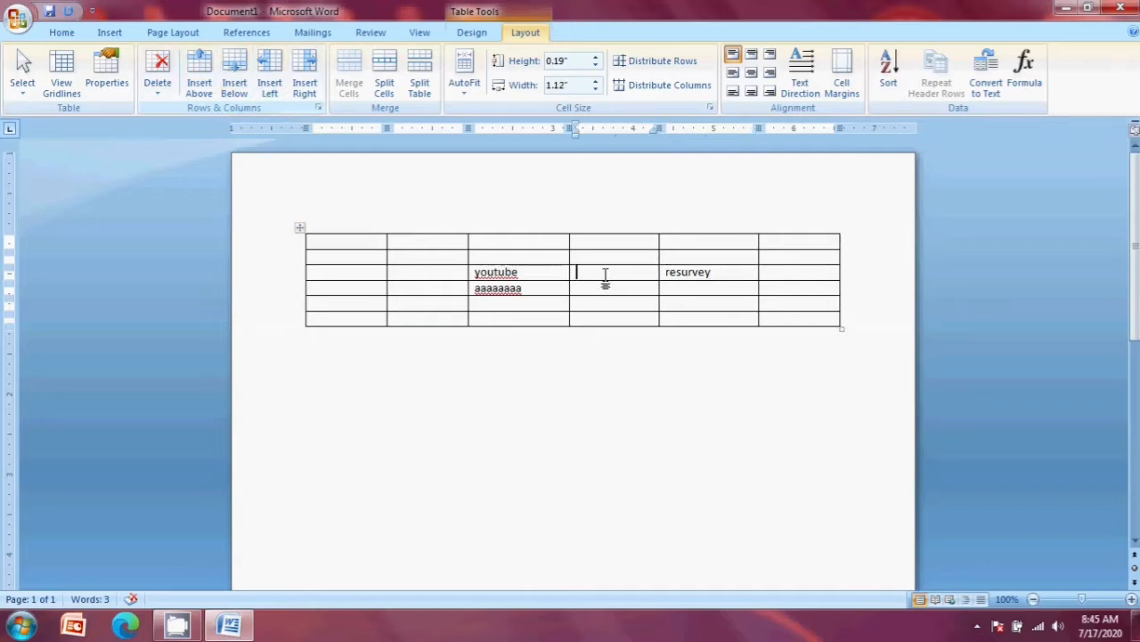
text(jhjghjgh)
click(303, 89)
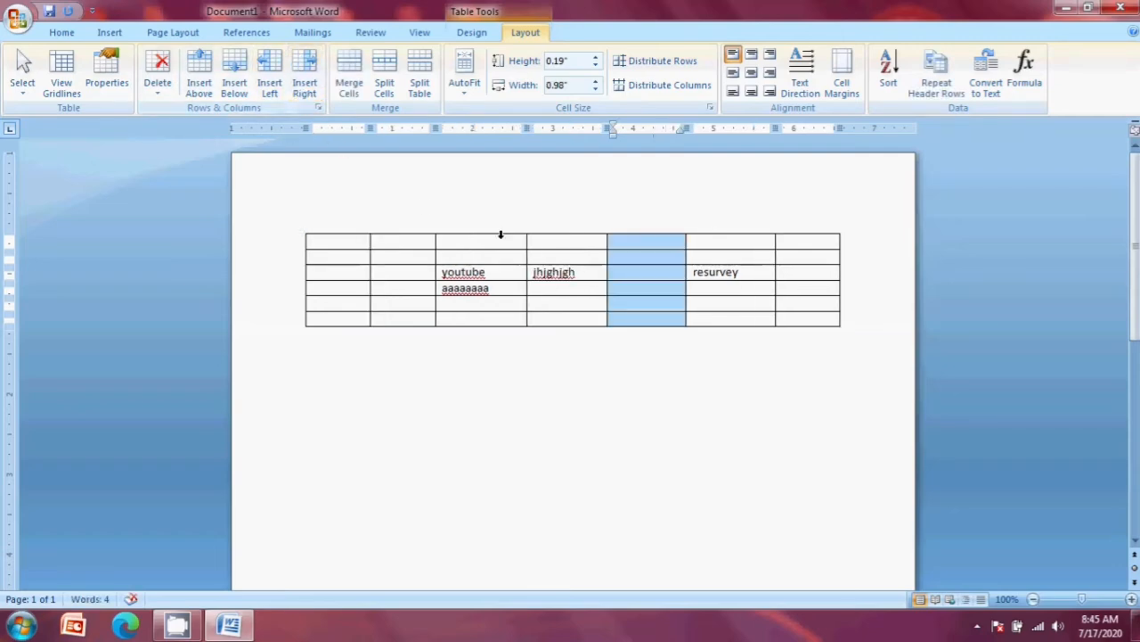
click(558, 305)
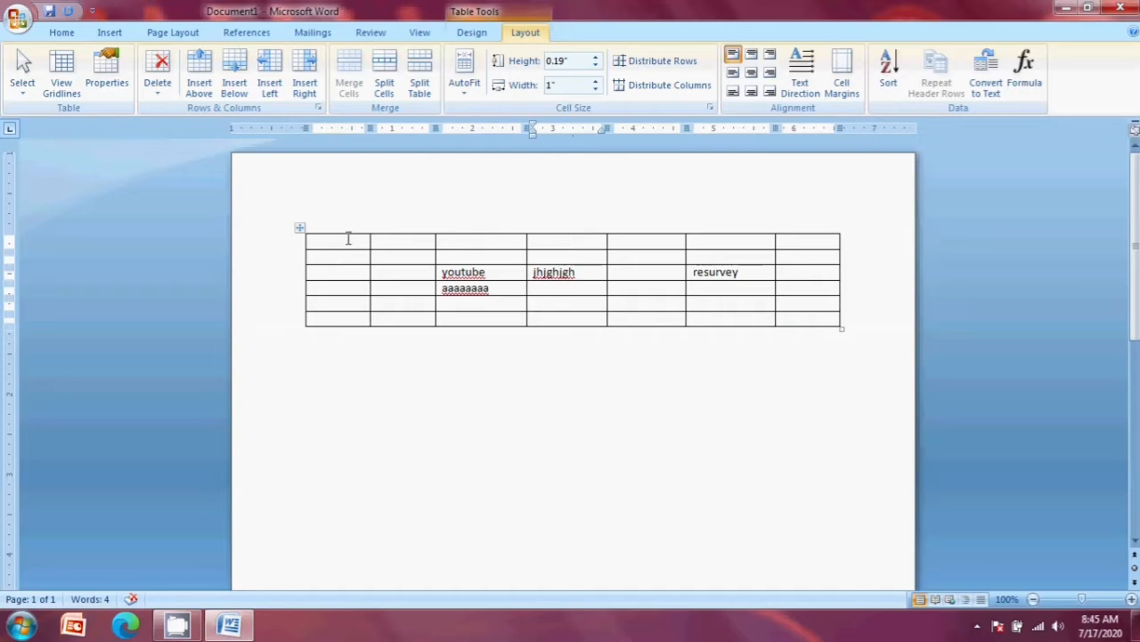
Merge all the cells of the table's first row into a single cell
drag(335, 240, 408, 243)
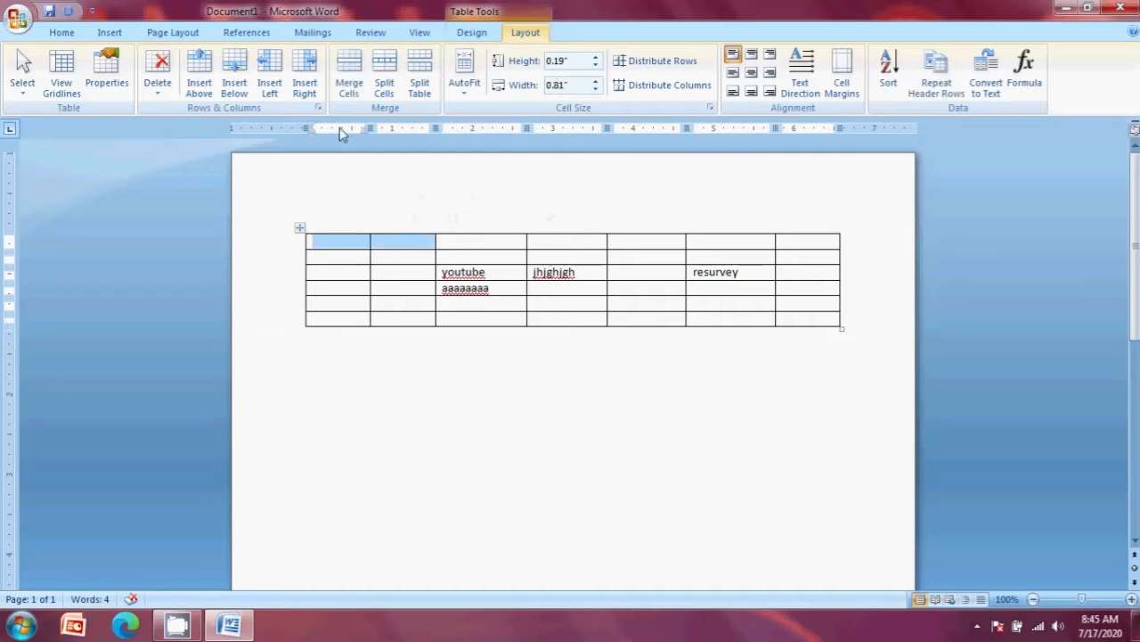
click(379, 273)
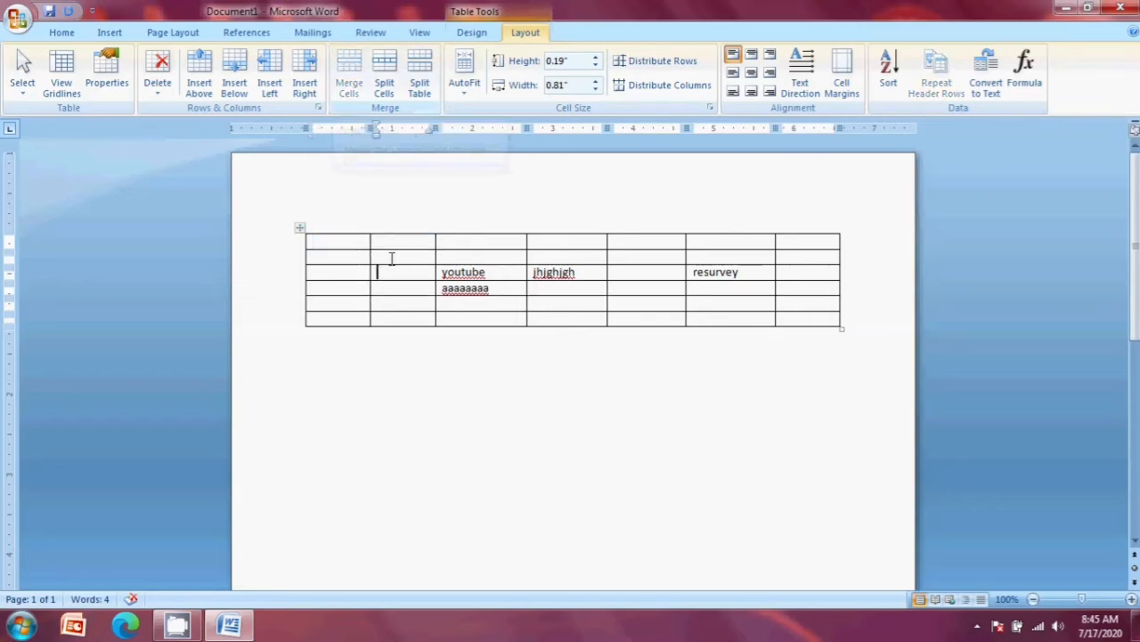
click(322, 241)
drag(322, 241, 816, 239)
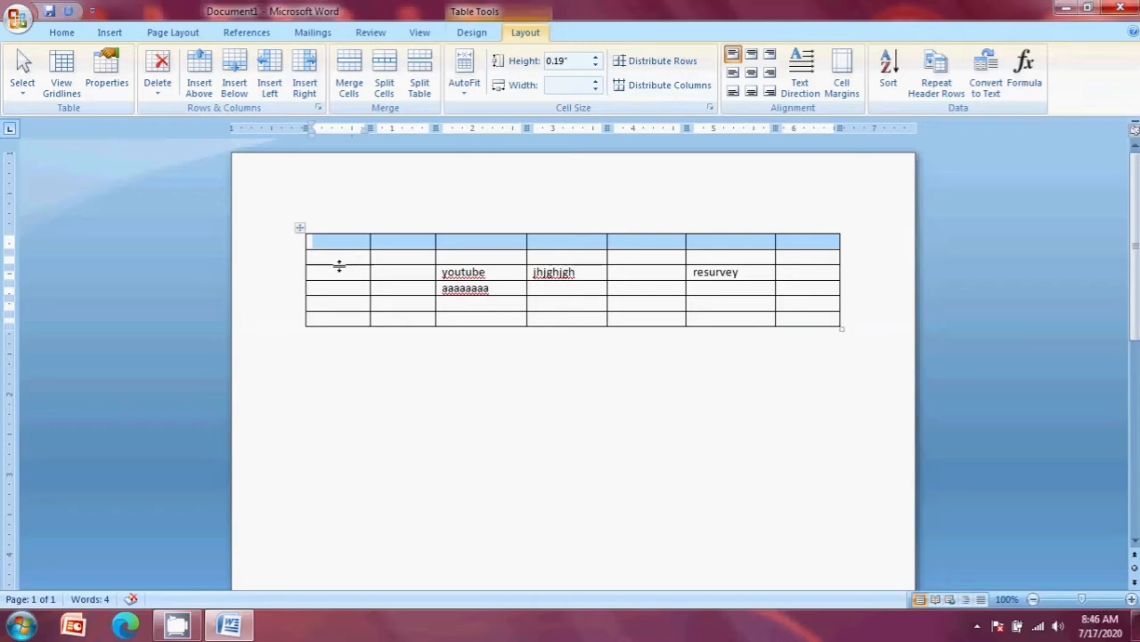
click(350, 76)
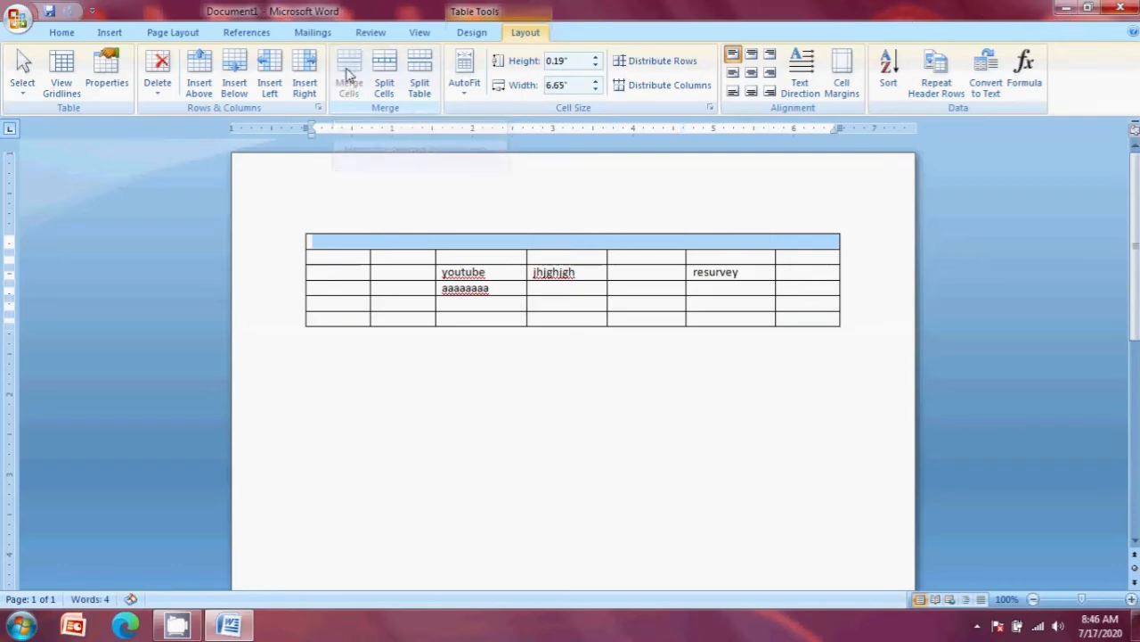
Enter "Computer" in the merged first row of the table
click(492, 378)
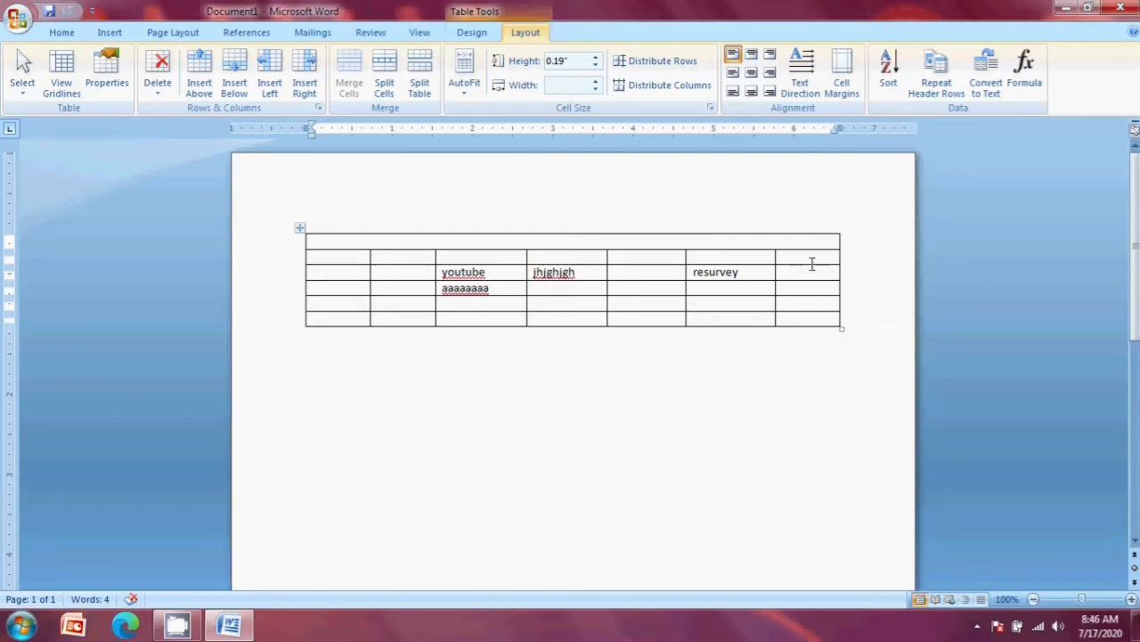
text(Computer)
click(367, 301)
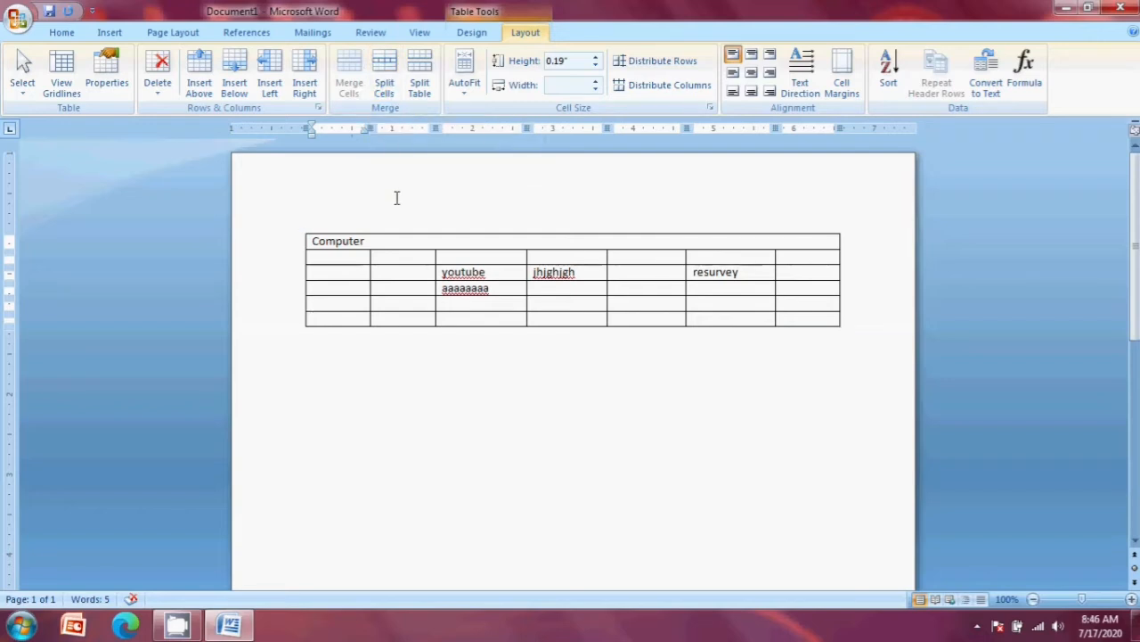
Split the empty cell two columns right of "aaaaaaaa" into 3 columns and 2 rows, and select its first column of small cells
click(628, 287)
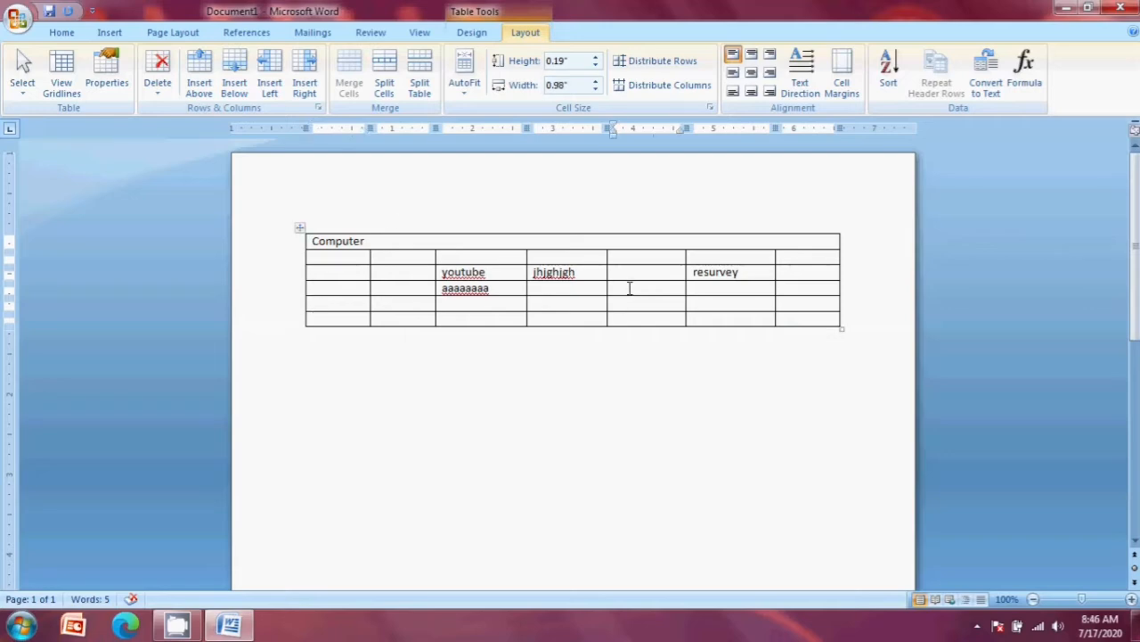
click(638, 270)
click(388, 76)
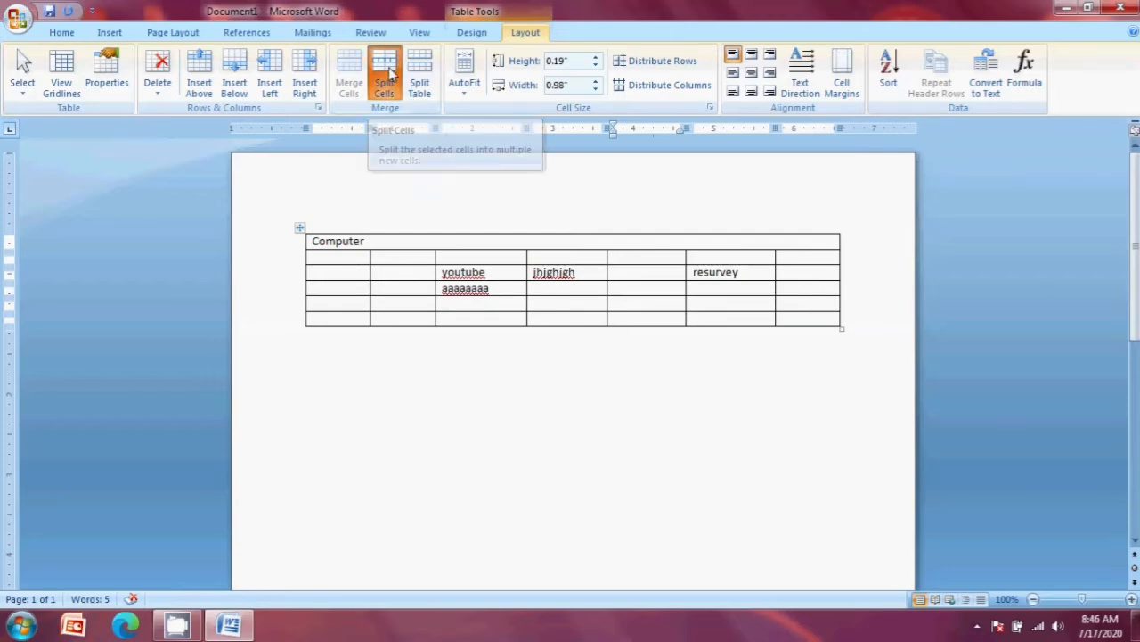
drag(525, 245, 310, 187)
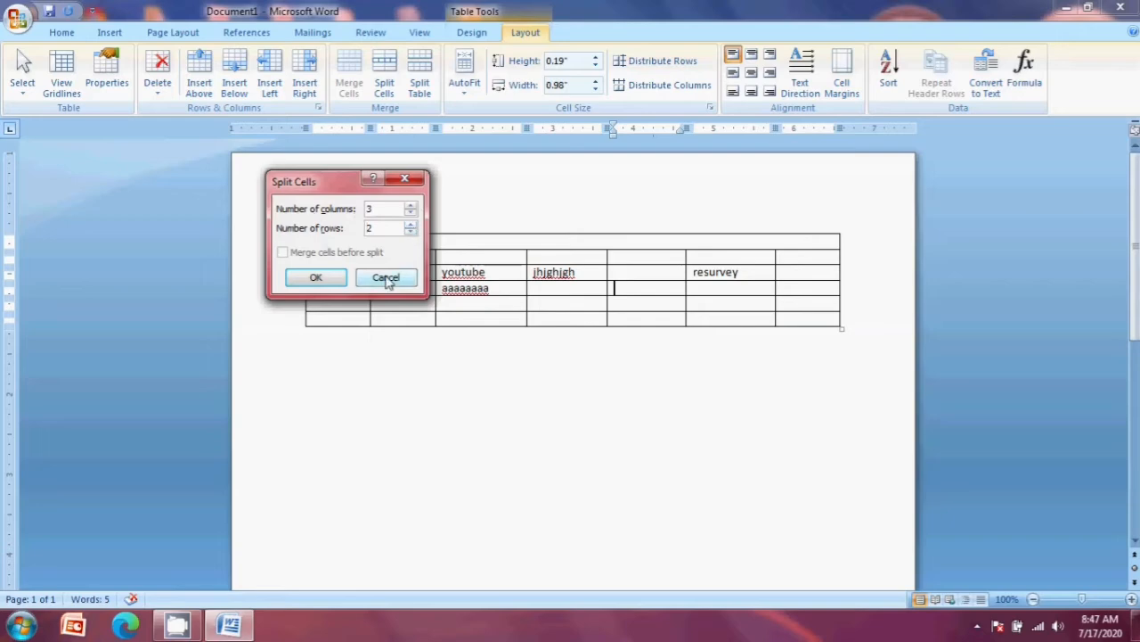
click(317, 280)
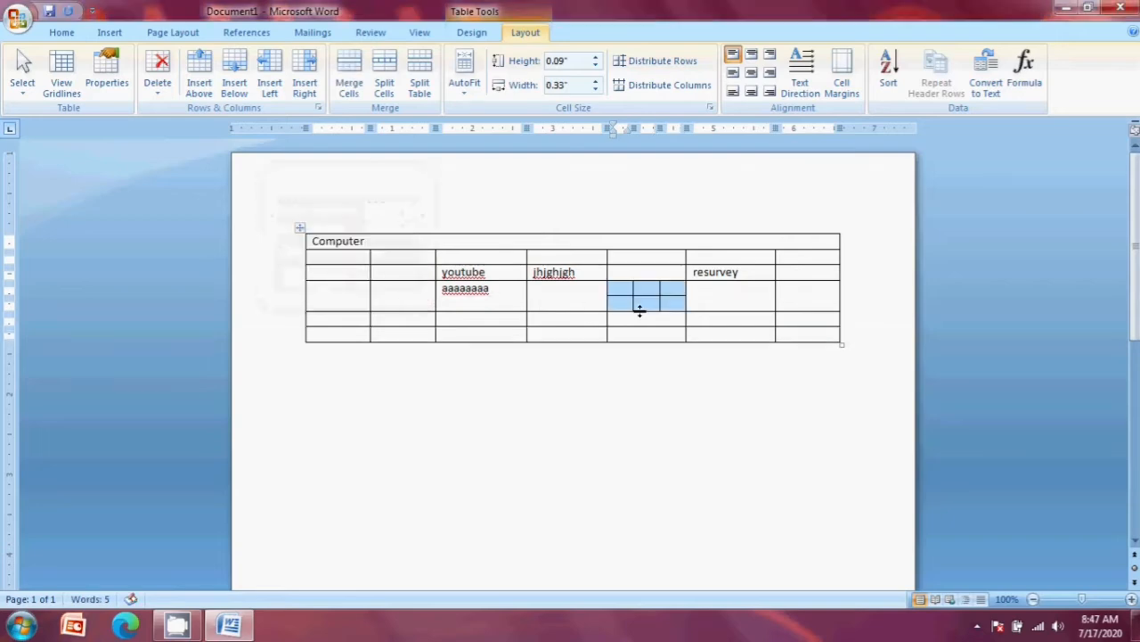
click(615, 318)
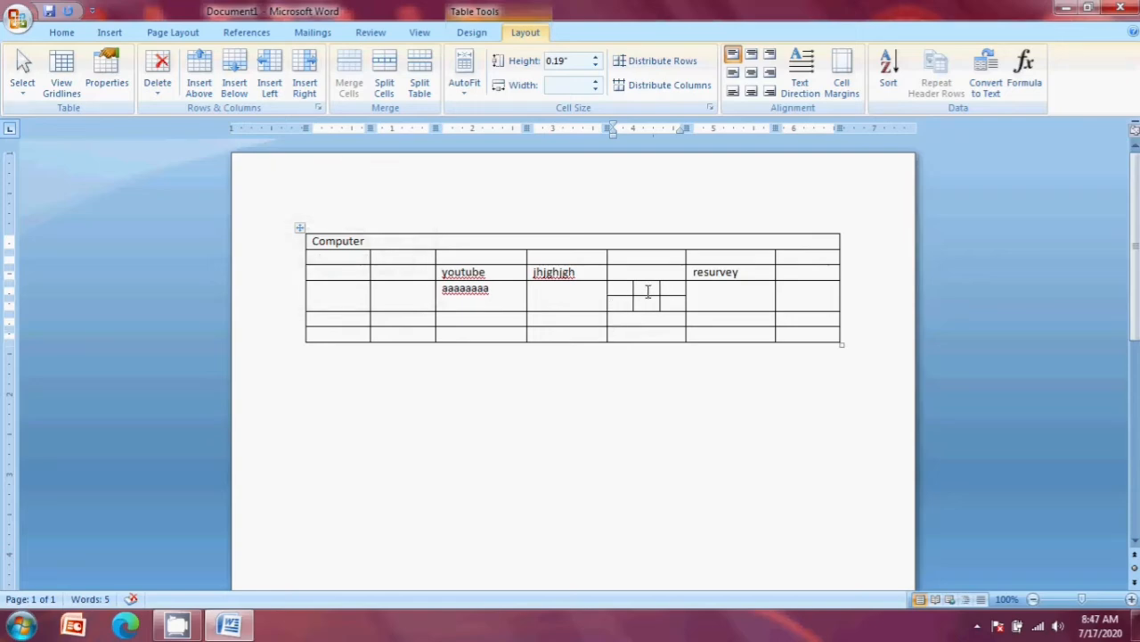
mouse_move(619, 288)
mouse_down()
mouse_move(677, 292)
mouse_move(621, 303)
mouse_up()
click(632, 306)
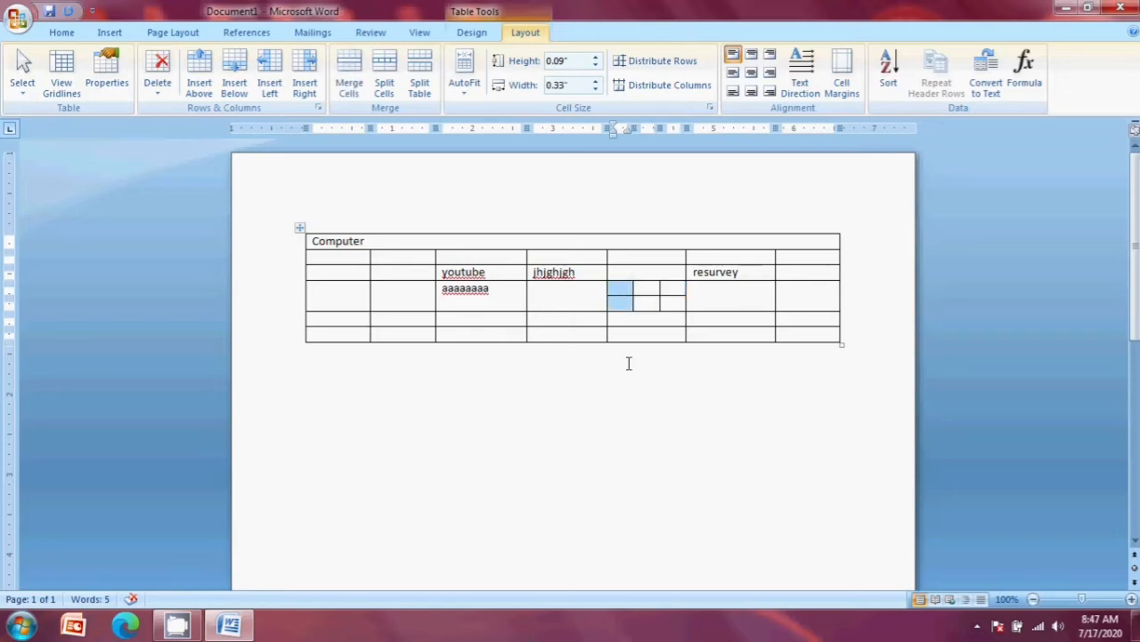
Split the table in two at the row containing "aaaaaaaa", and undo the split
click(416, 295)
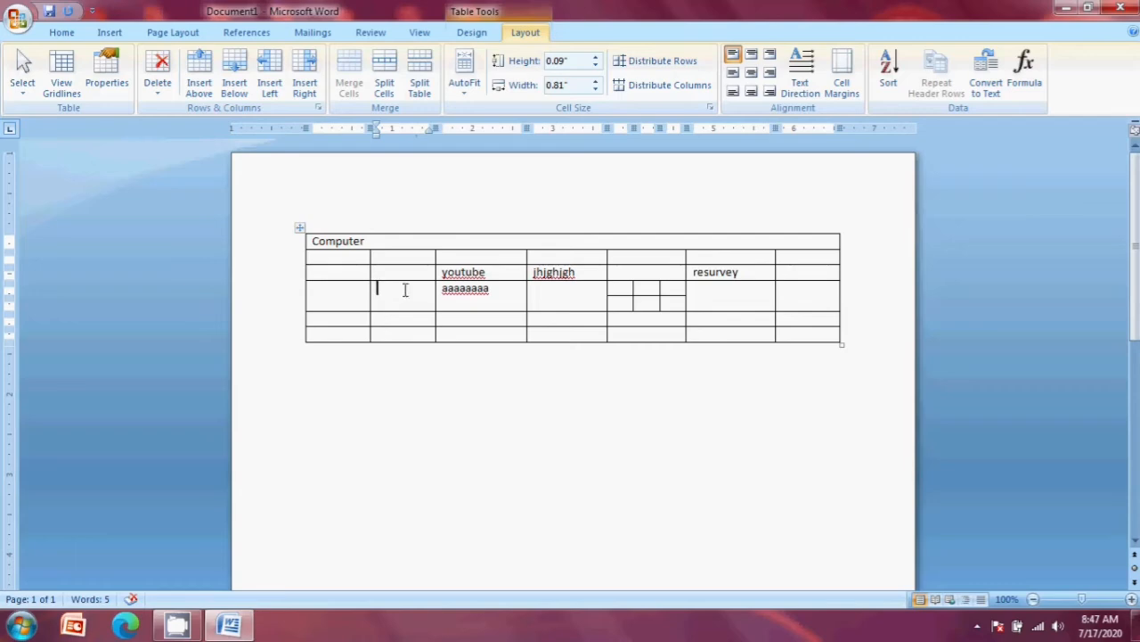
click(335, 292)
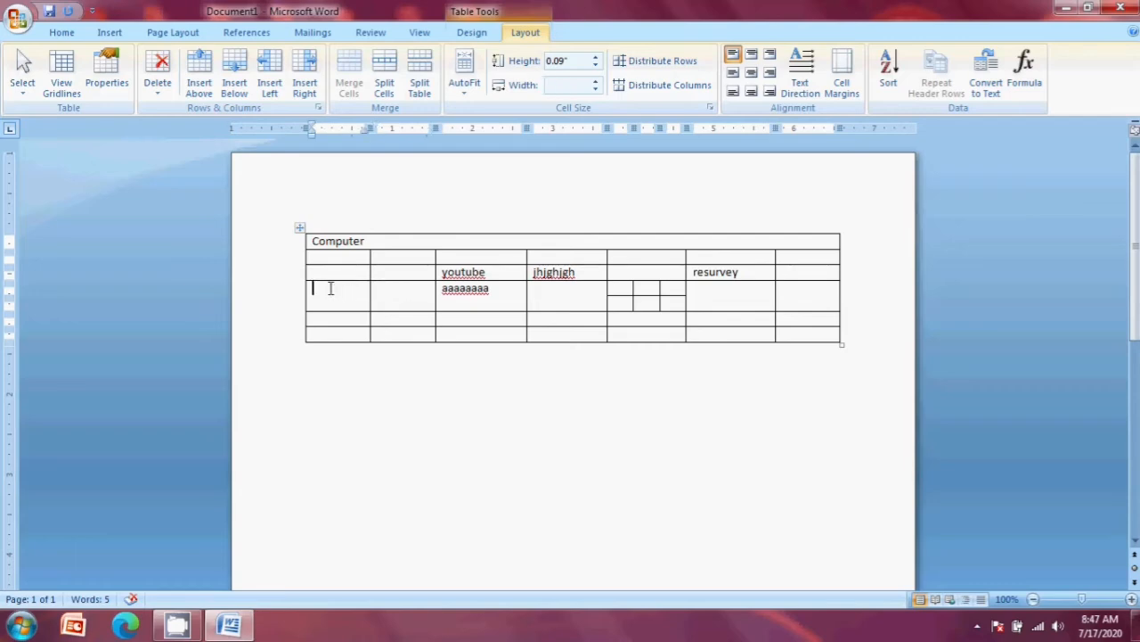
click(419, 82)
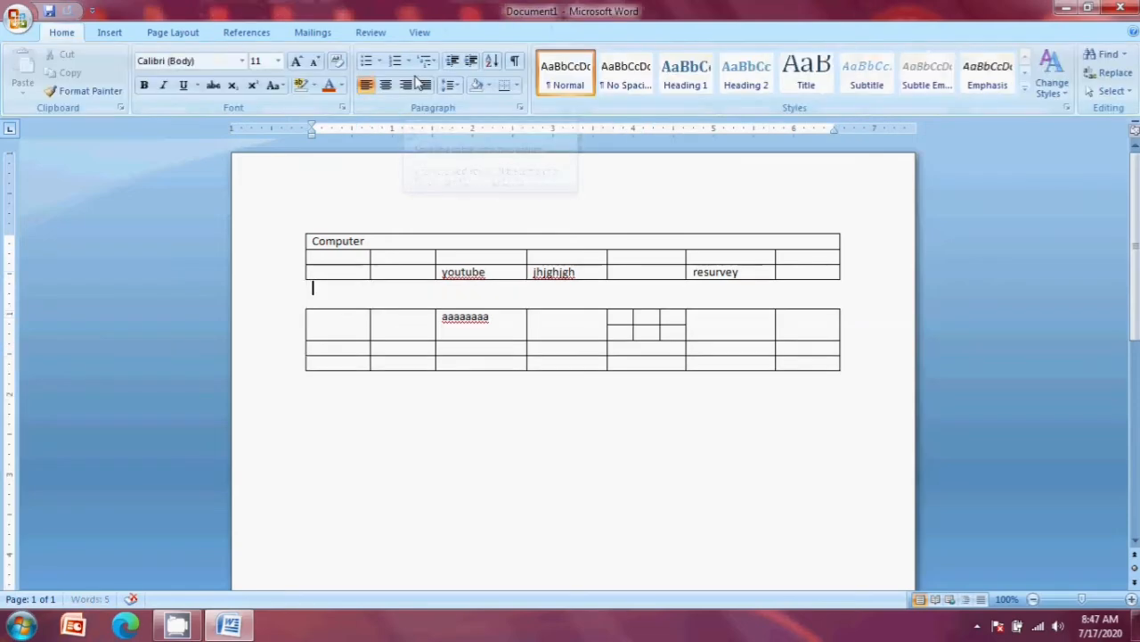
click(392, 329)
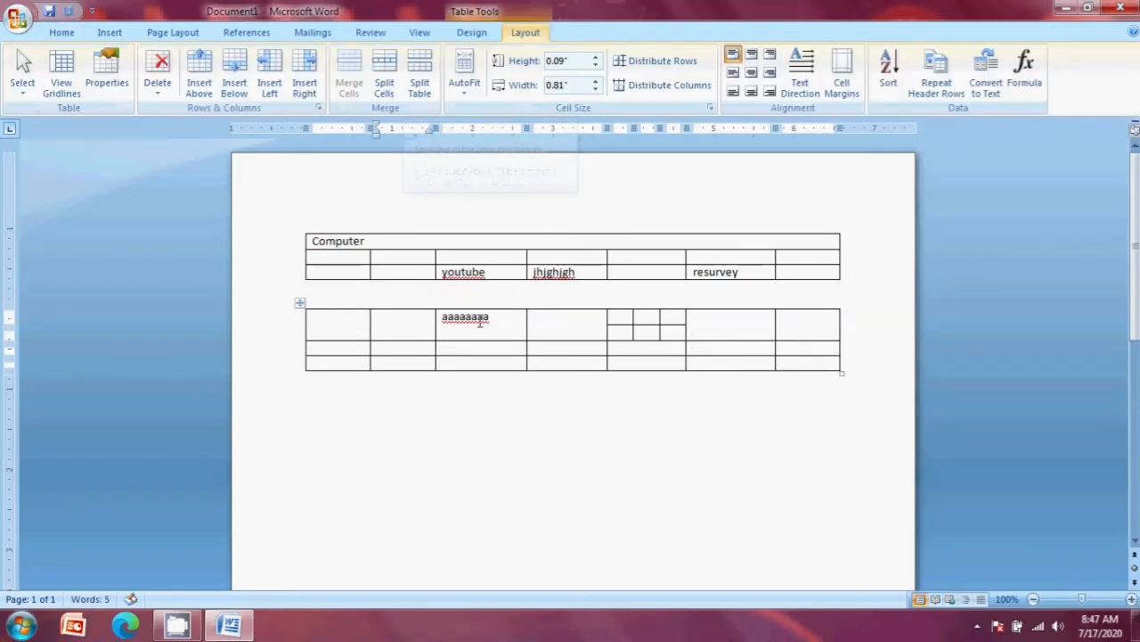
key(ctrl+z)
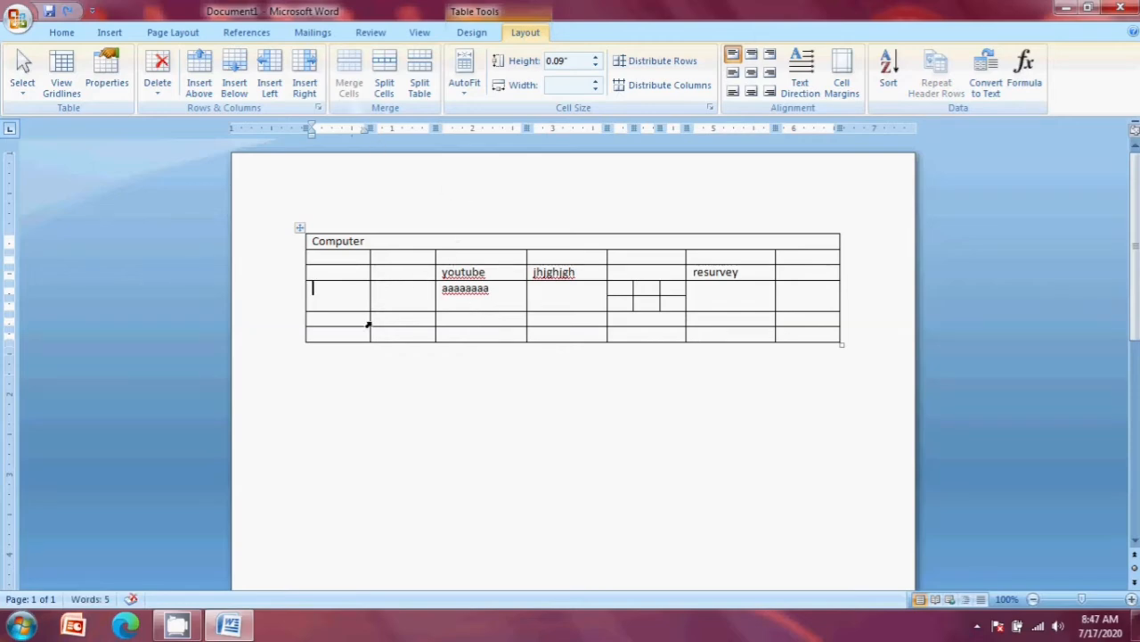
Split the table at the row directly below "aaaaaaaa", check the two parts by selecting them, and undo the split
click(401, 318)
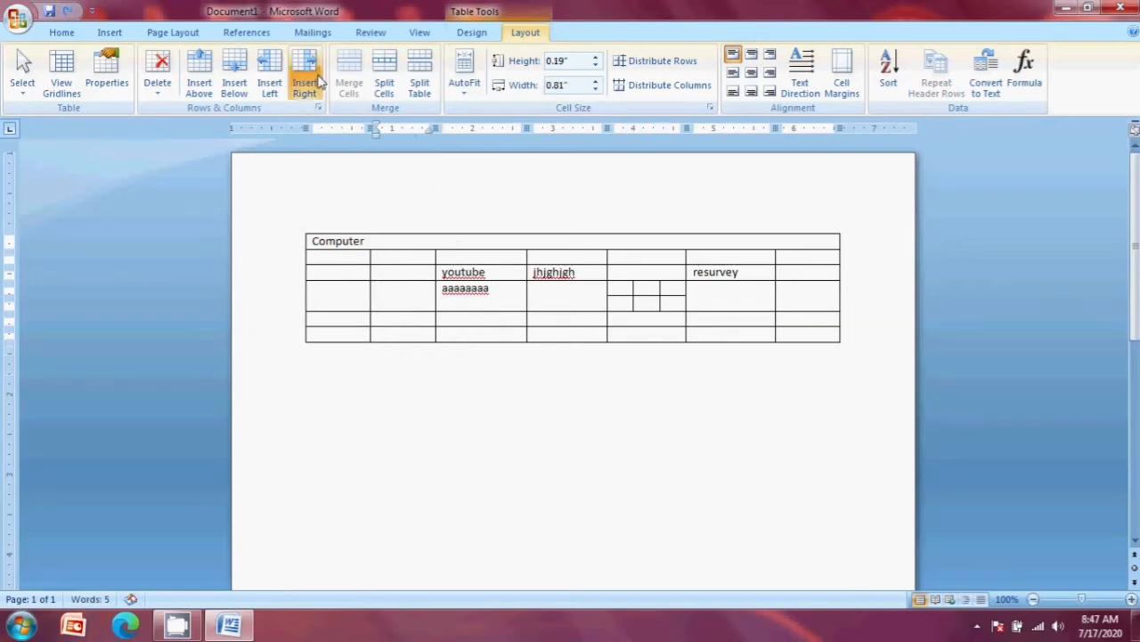
click(420, 71)
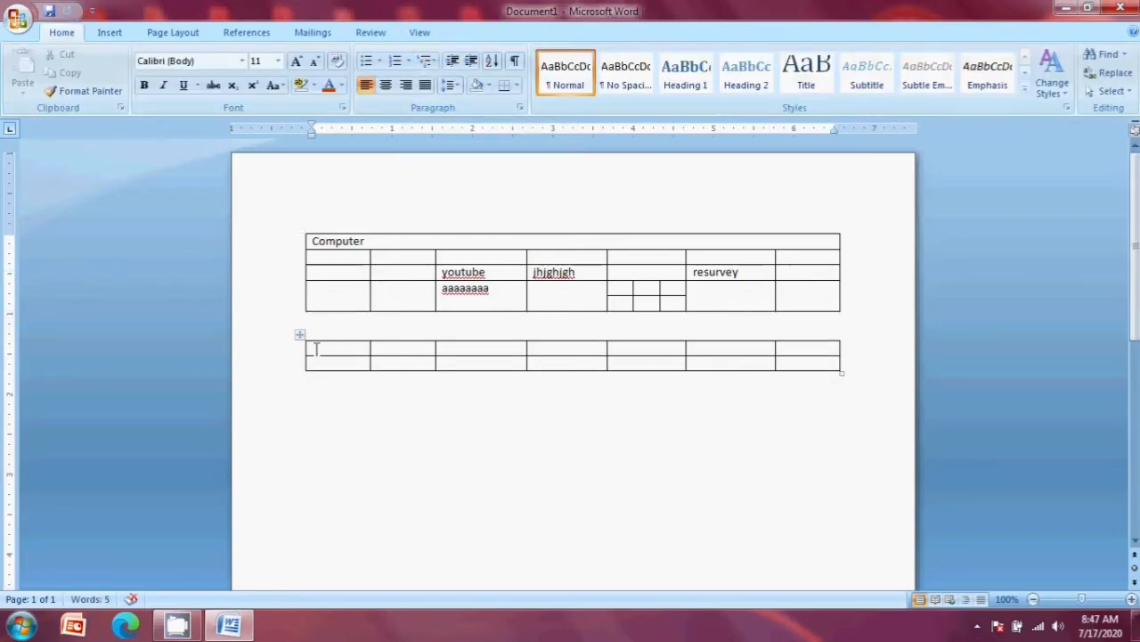
click(300, 339)
click(300, 231)
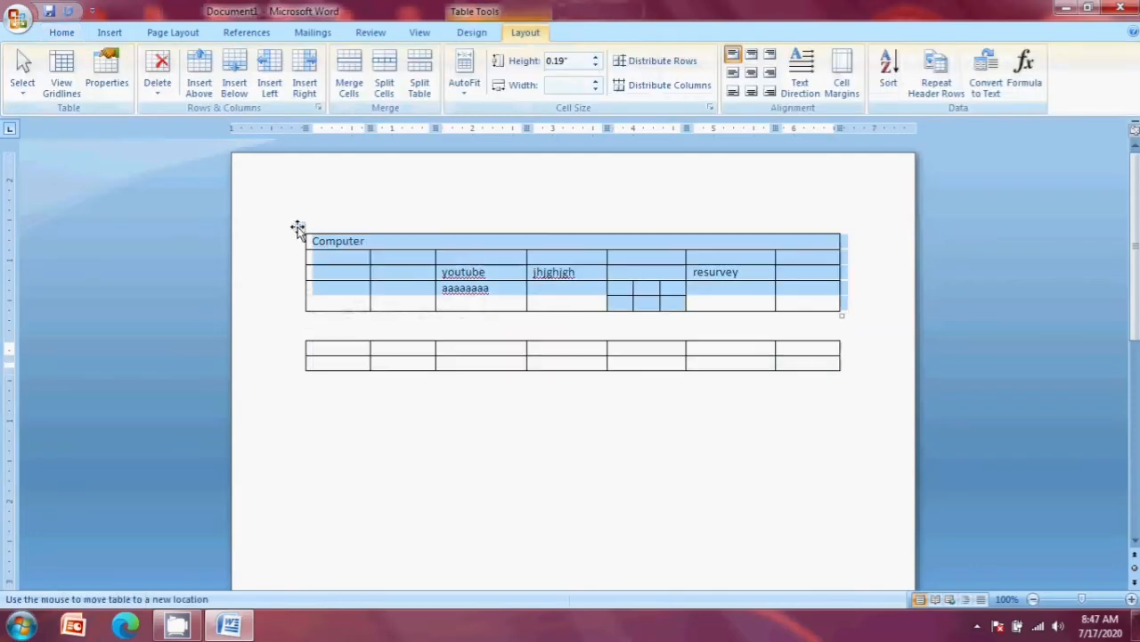
click(466, 351)
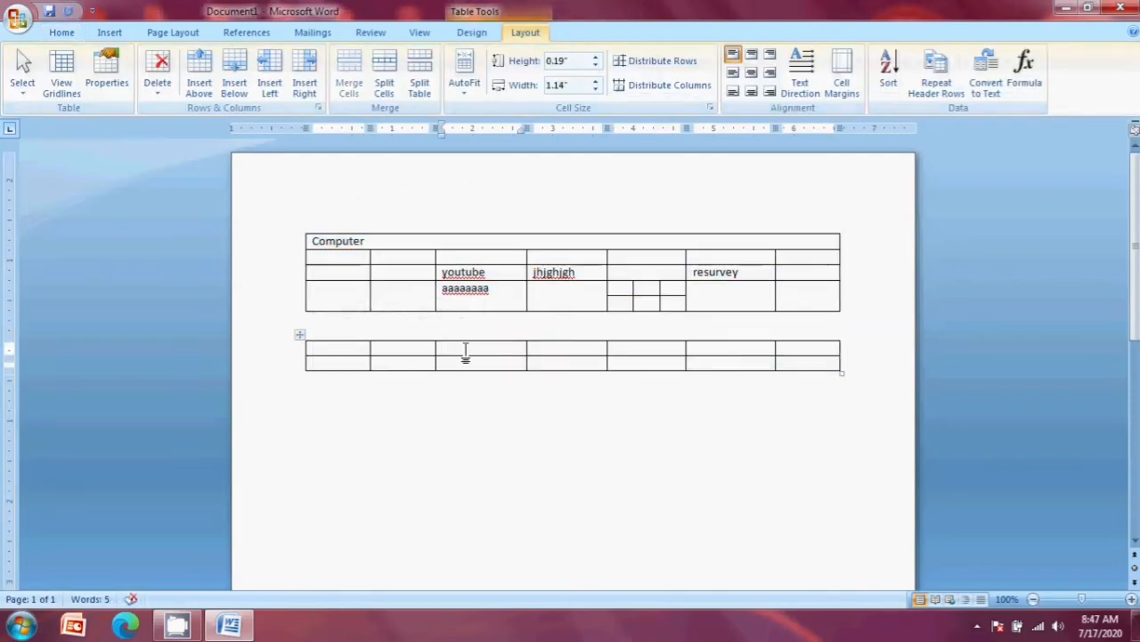
key(ctrl+z)
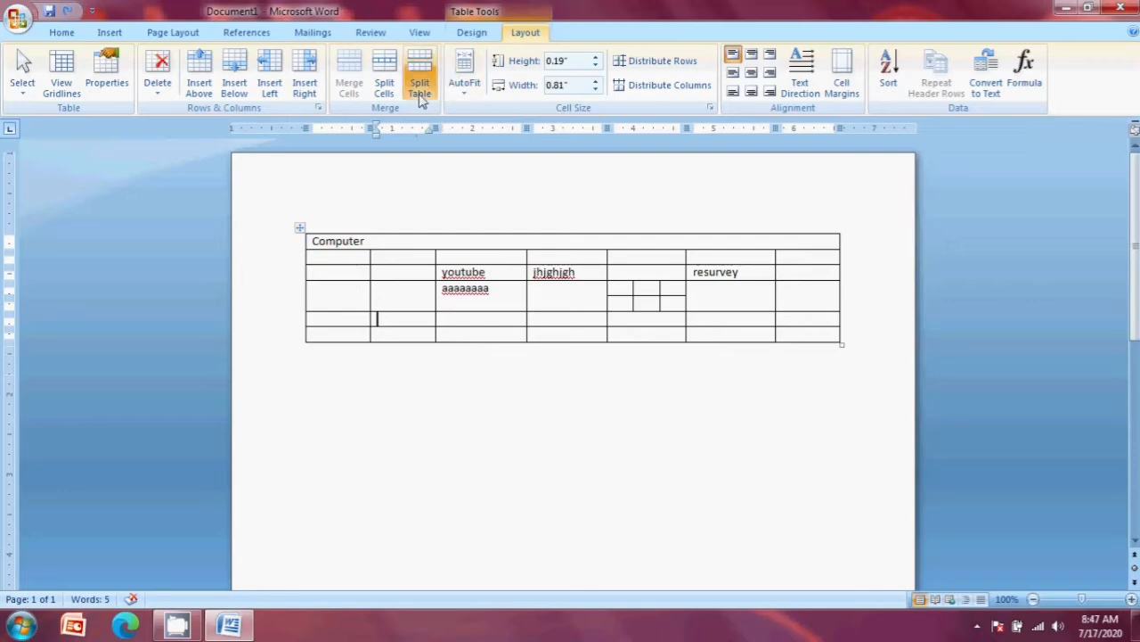
Apply AutoFit Contents to the whole table and clear the selection
click(465, 89)
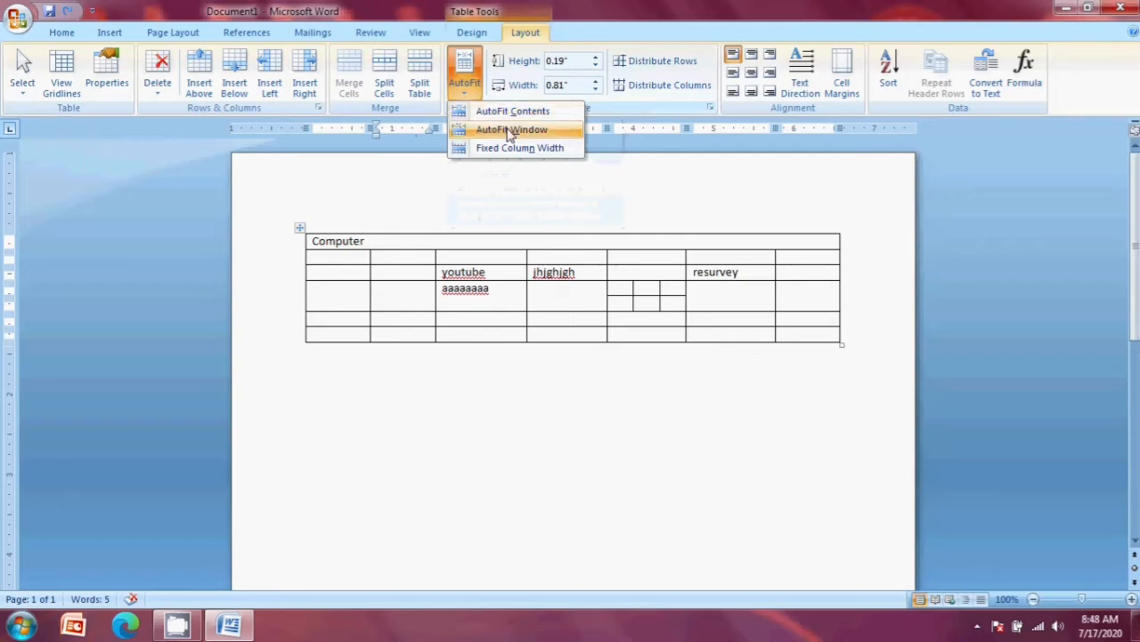
click(567, 188)
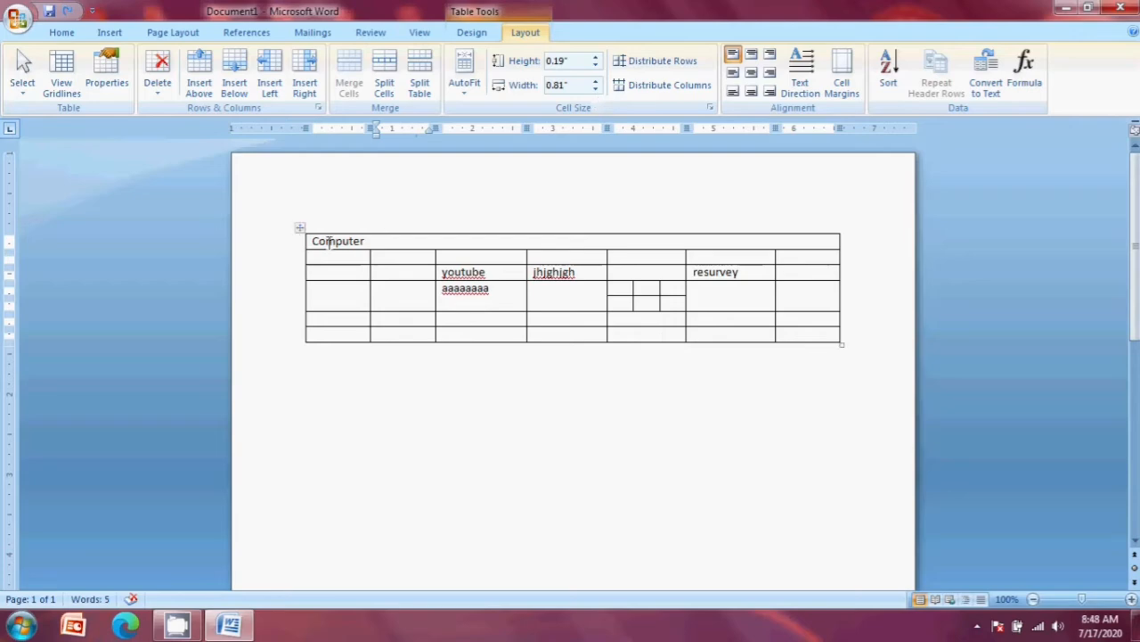
click(298, 231)
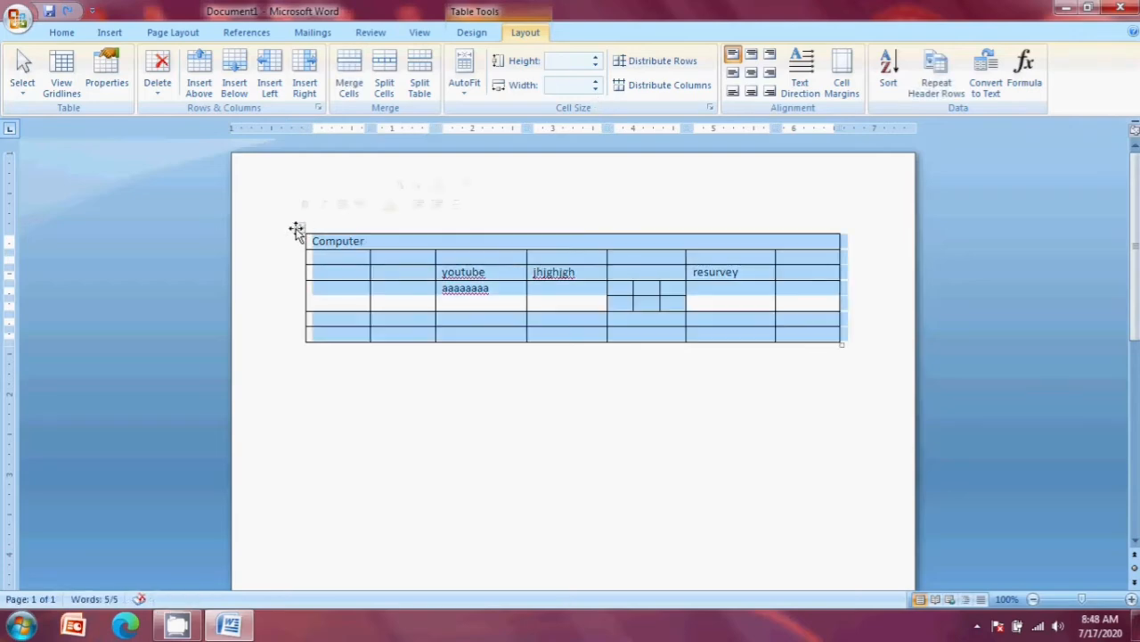
click(462, 89)
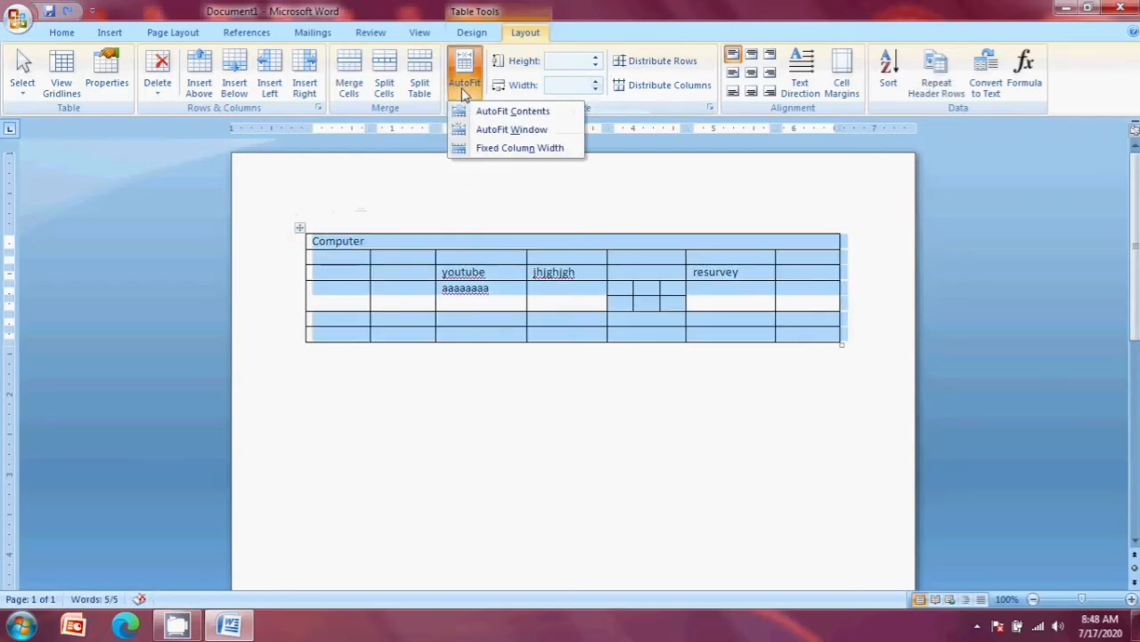
click(512, 111)
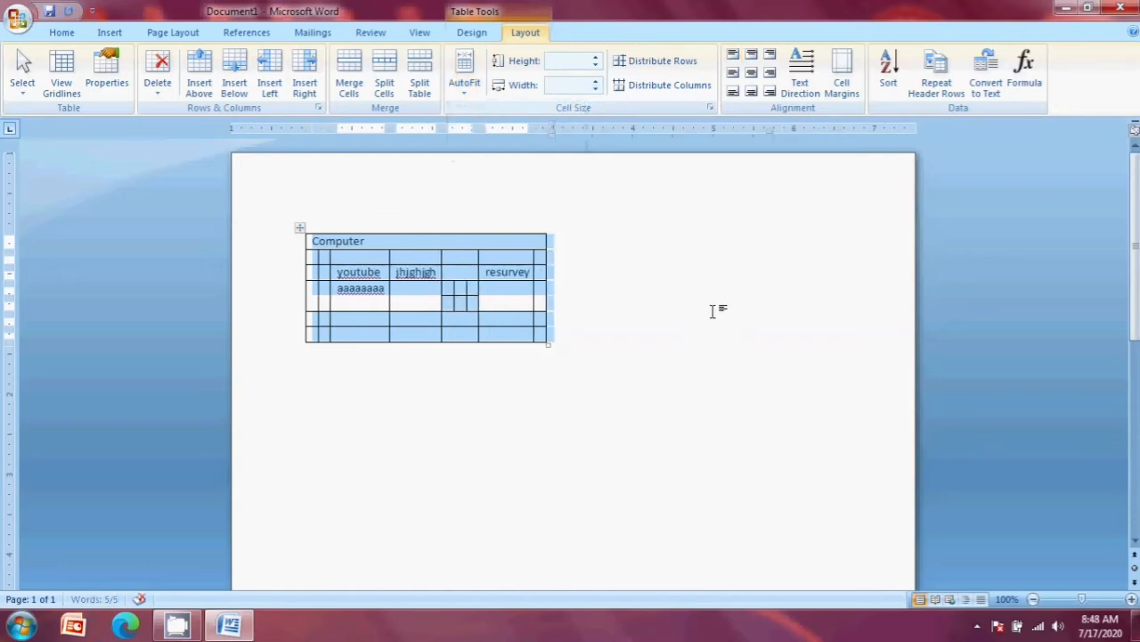
click(713, 311)
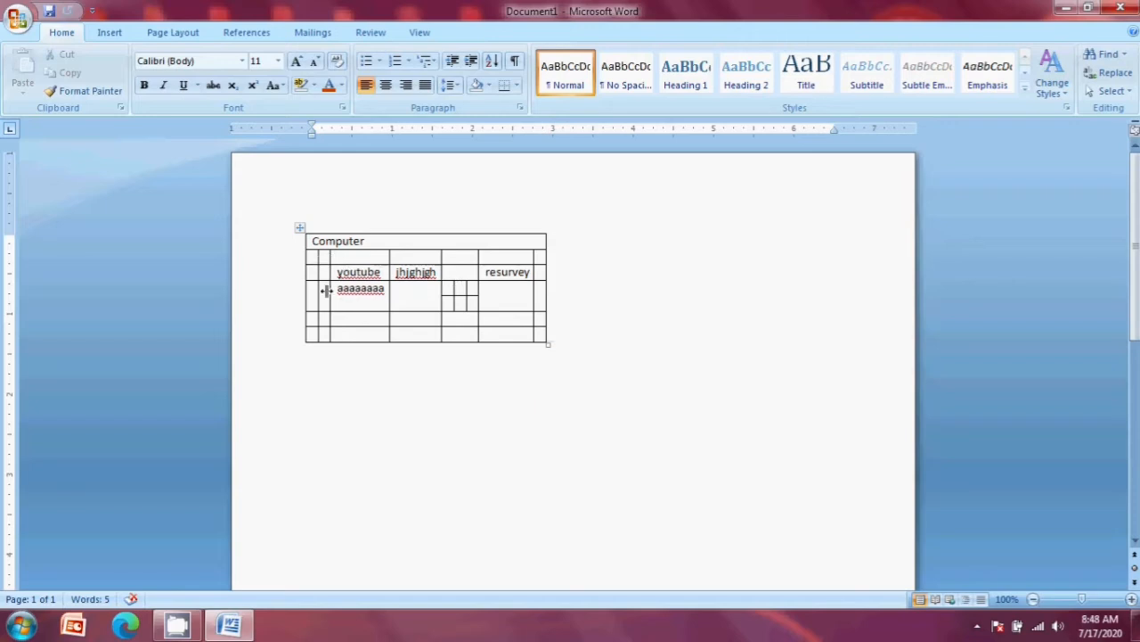
Apply AutoFit Window to the whole table and clear the selection
click(300, 228)
click(525, 32)
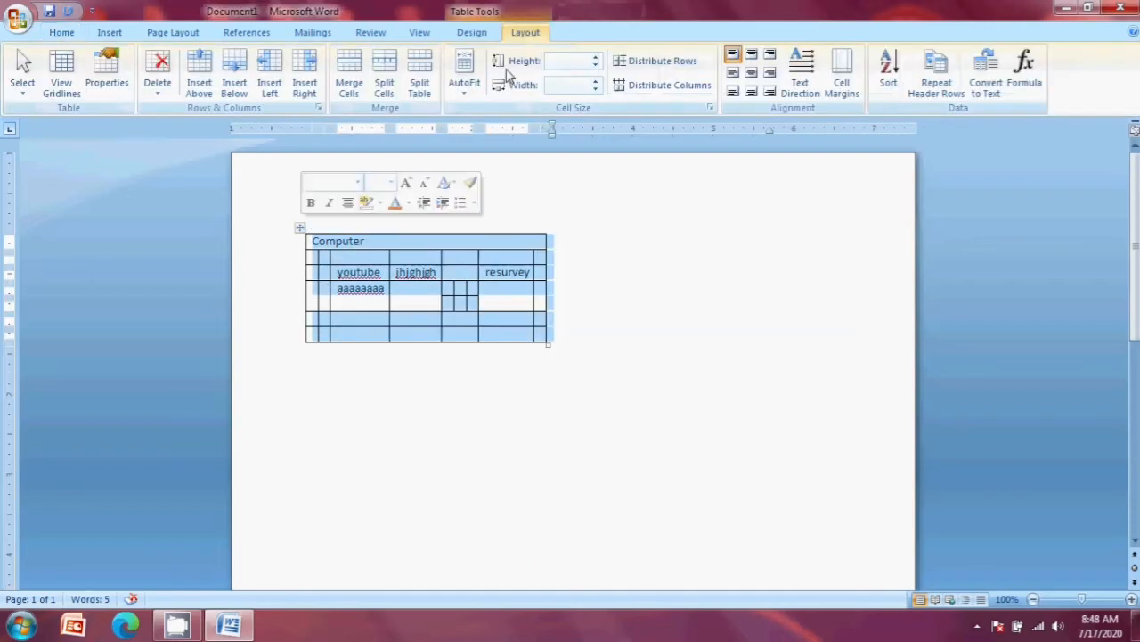
click(467, 96)
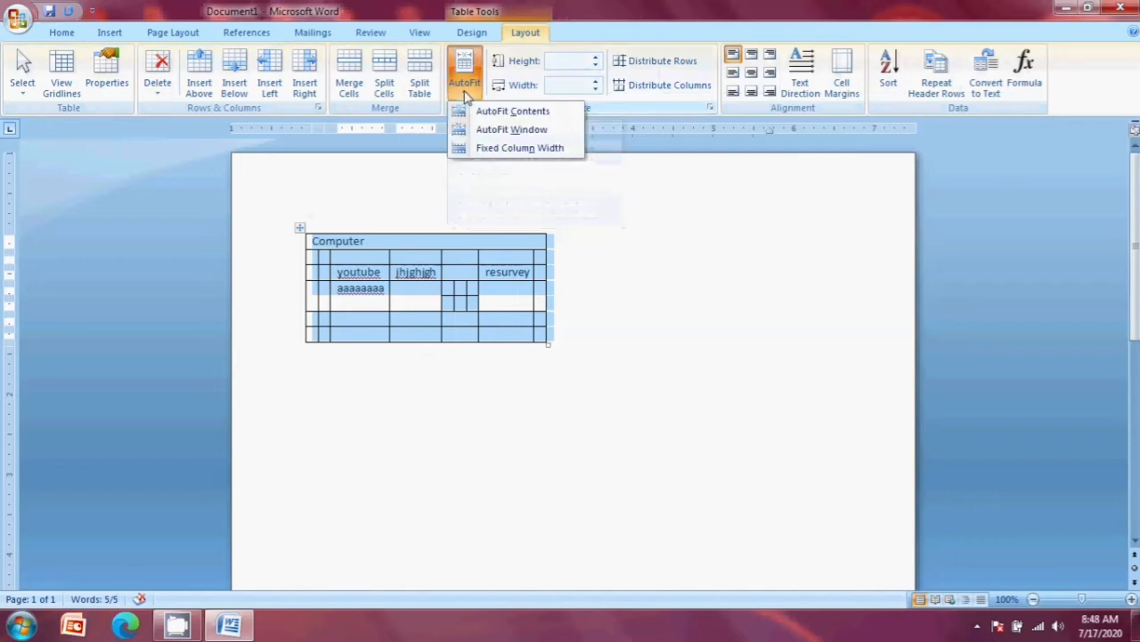
click(502, 131)
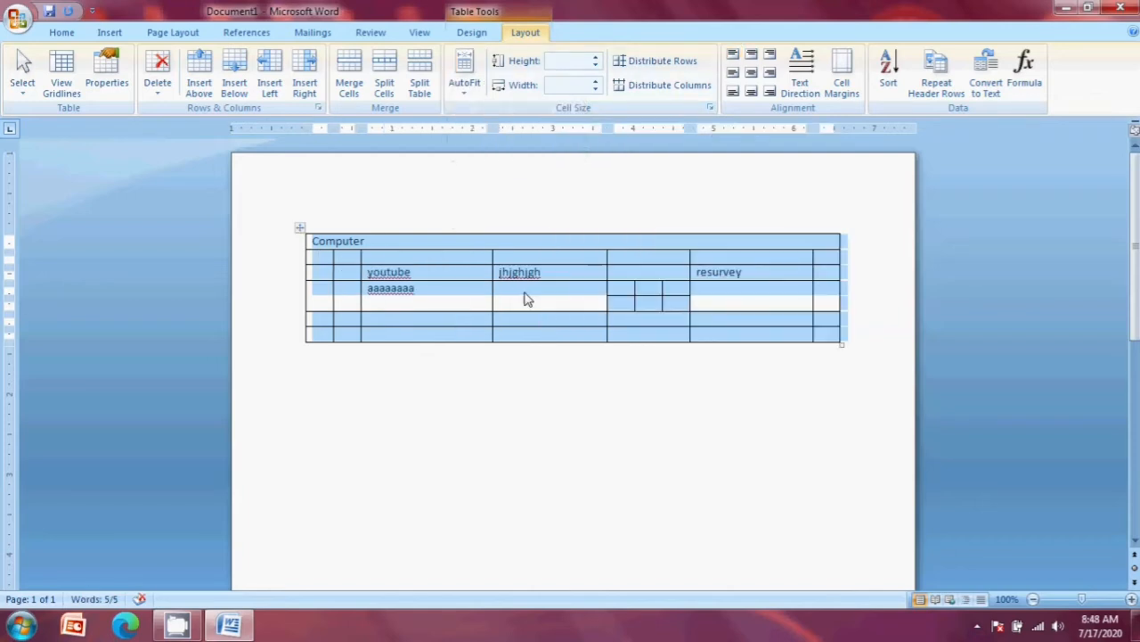
click(529, 297)
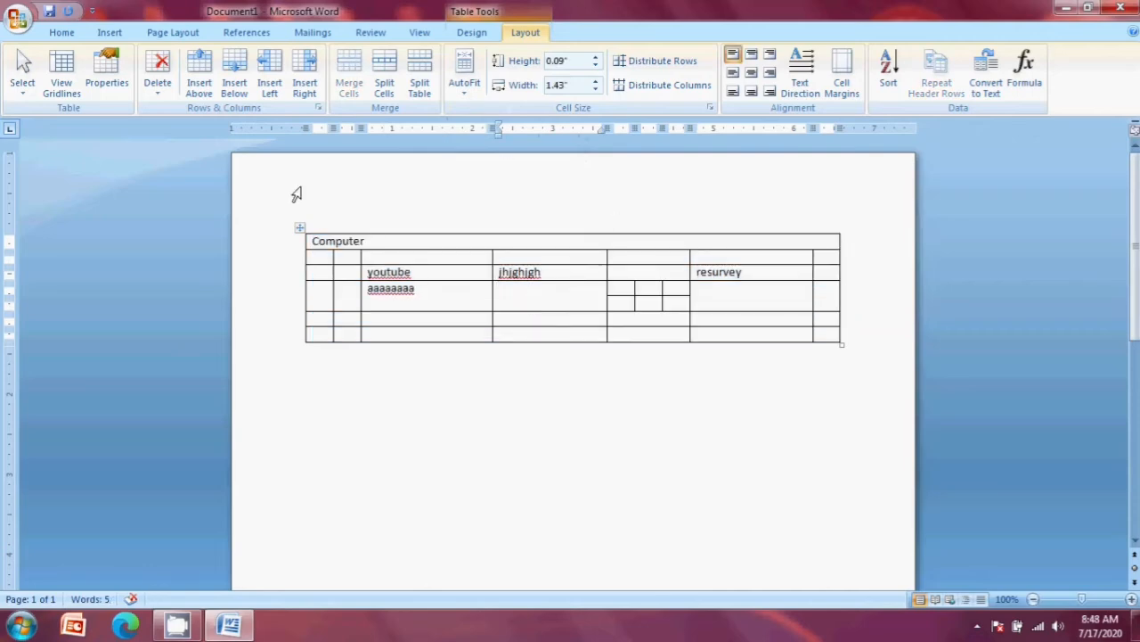
click(464, 73)
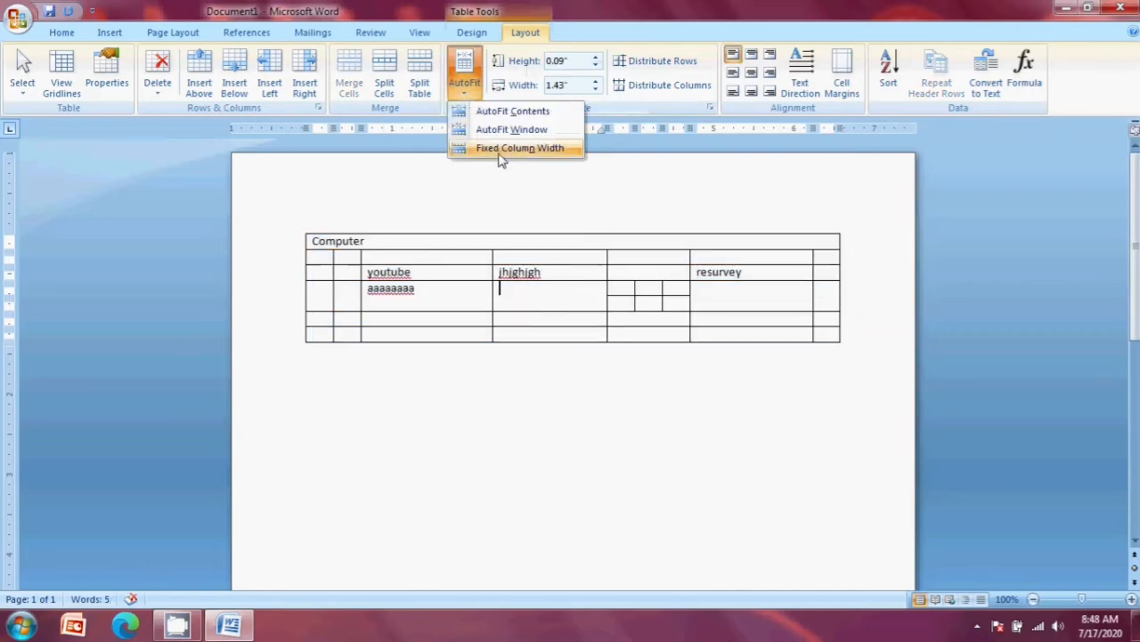
click(404, 318)
click(404, 318)
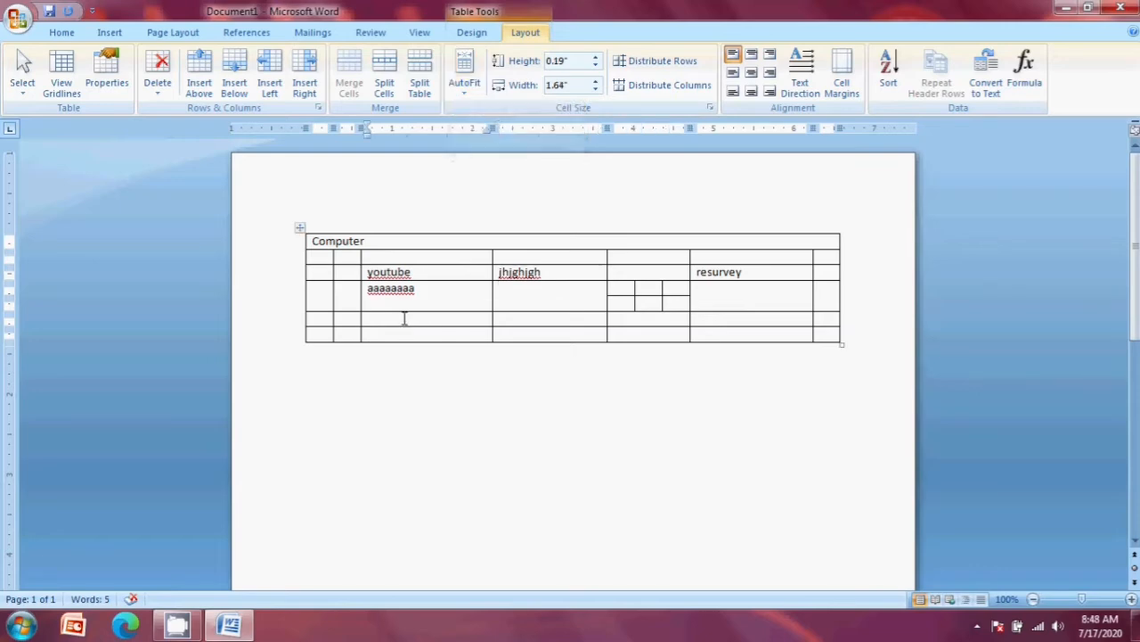
Enter "bv" followed by a long unbroken run of "cv" in the second column below the "aaaaaaaa" row, and apply Fixed Column Width to the table
click(343, 318)
text(bv)
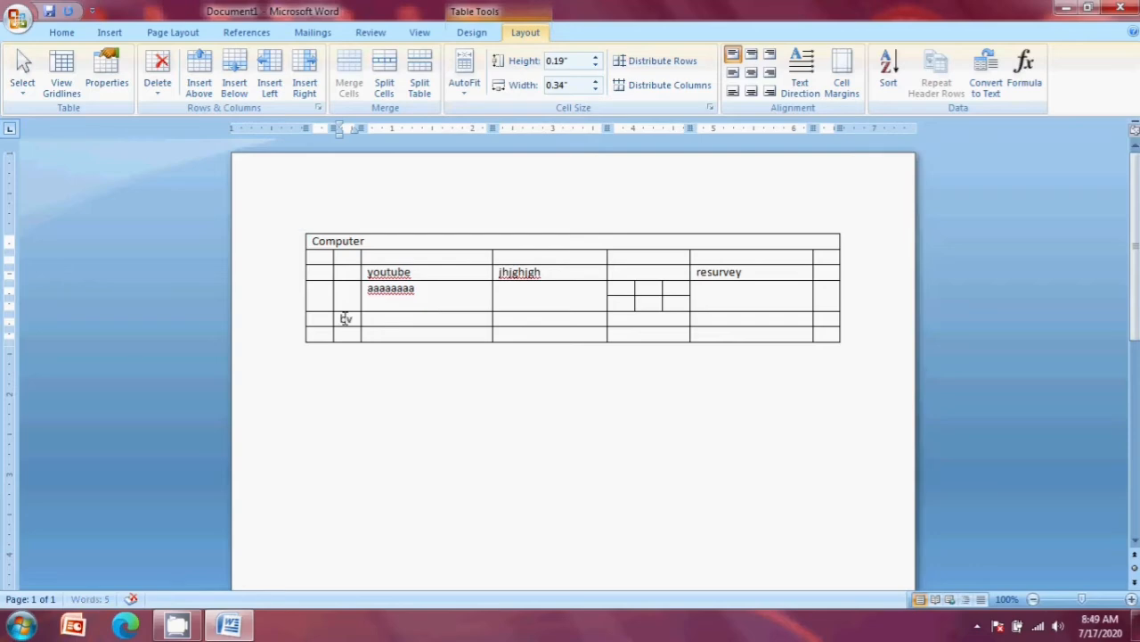
text(cvcvcvcvcvcvcvcvcvcv)
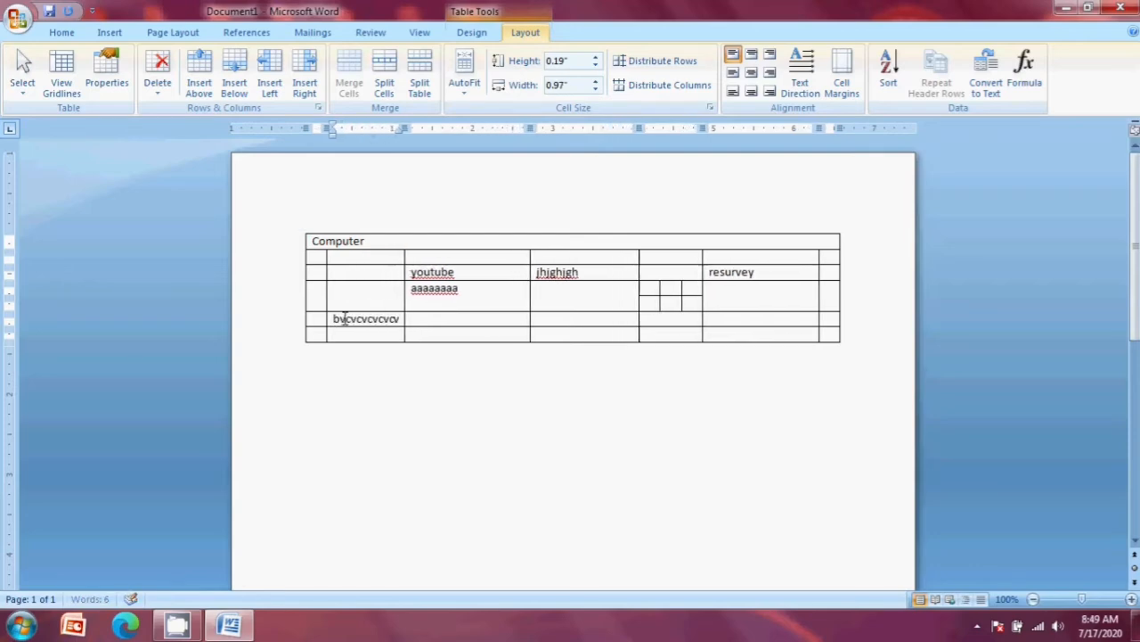
text(cvcvcv)
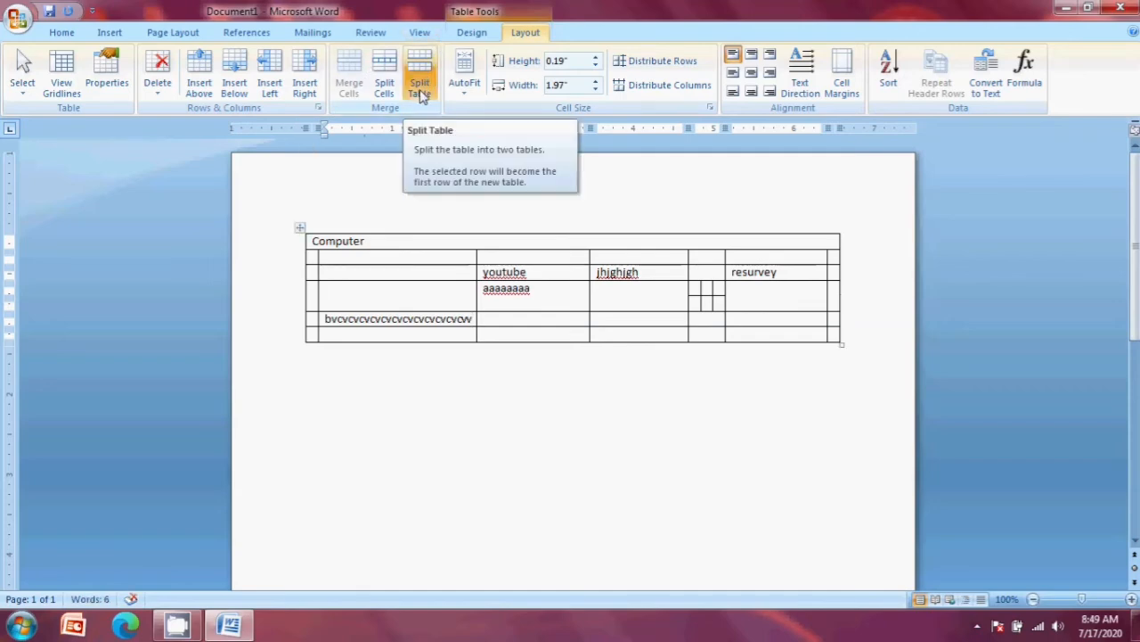
click(464, 78)
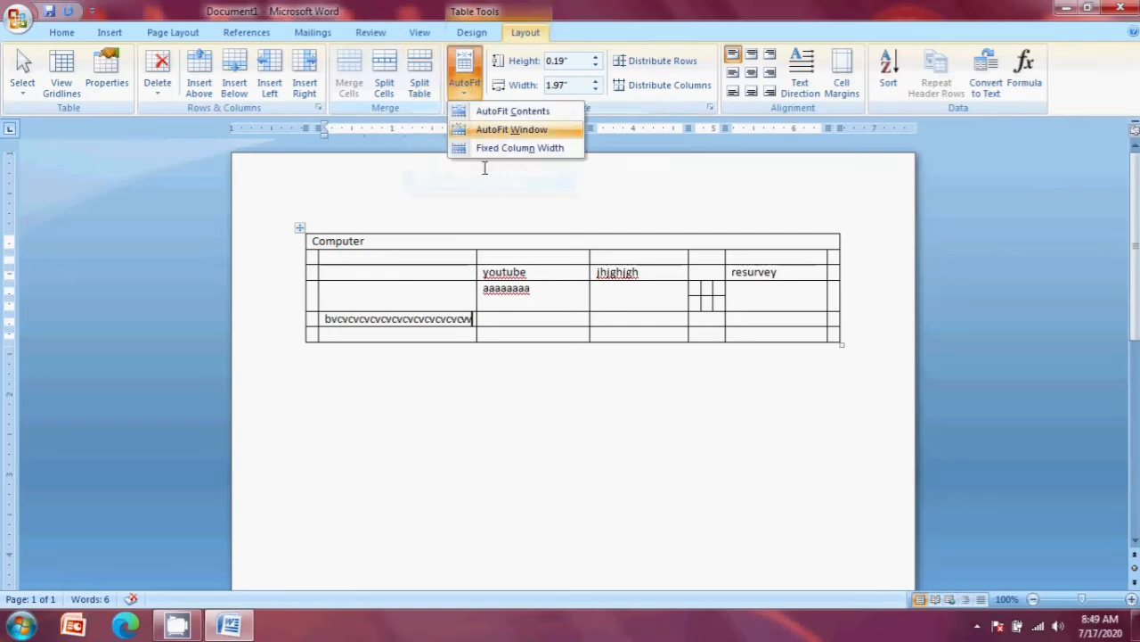
click(549, 150)
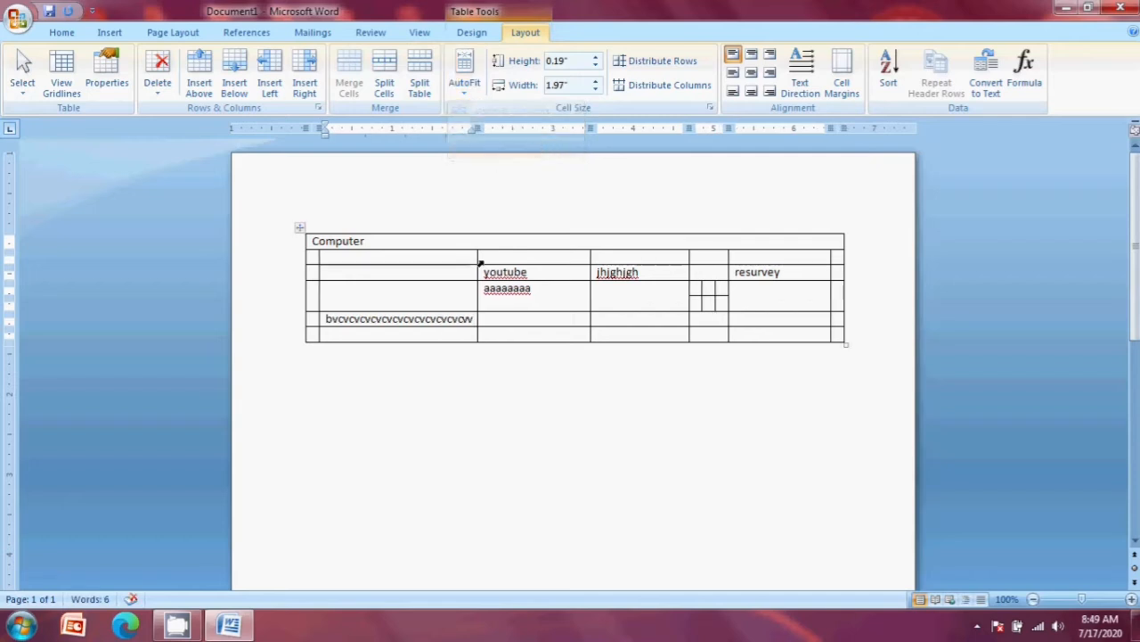
Extend the long "cv" text in the second column with a run of "nb", and delete the added characters
text(nbnb)
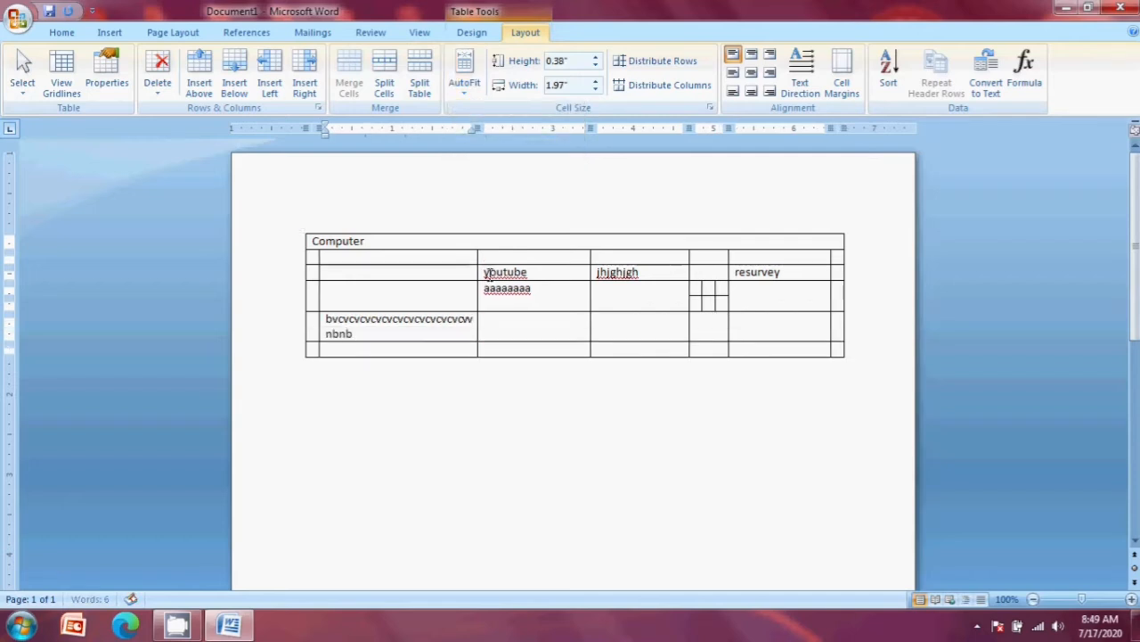
text(nbnbnbnbnbn)
key(BackSpace)
key(BackSpace)
key(BackSpace)
key(BackSpace)
key(BackSpace)
key(BackSpace)
key(BackSpace)
key(BackSpace)
key(BackSpace)
key(BackSpace)
key(BackSpace)
key(BackSpace)
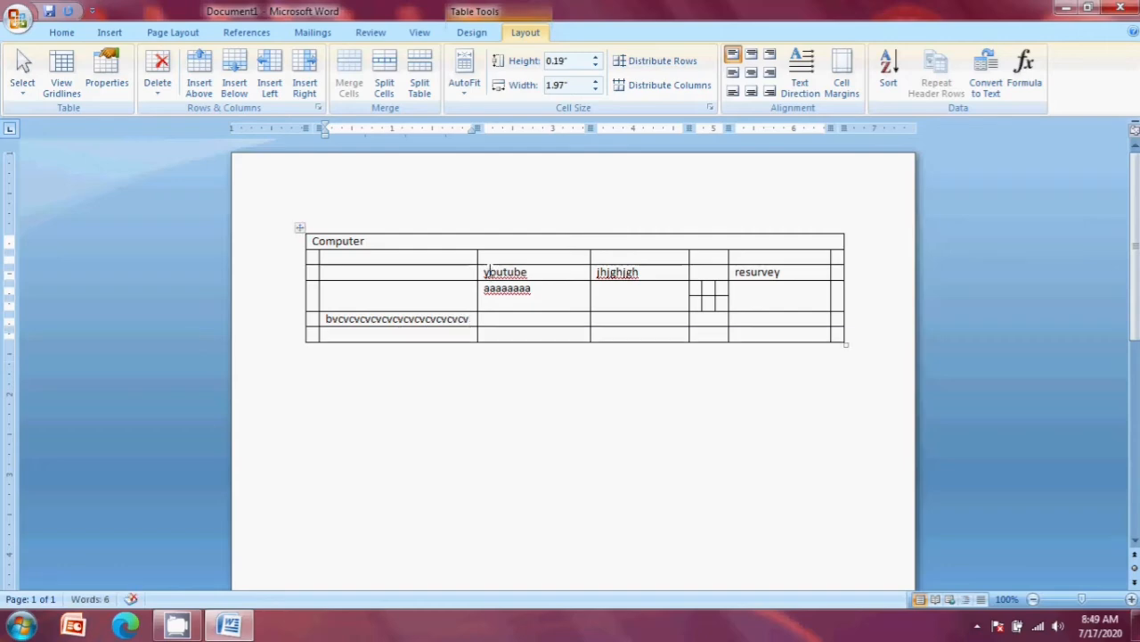
Apply AutoFit Window to the table and append "jhghjjkljkjk" to the long "cv" text in the second column
click(464, 82)
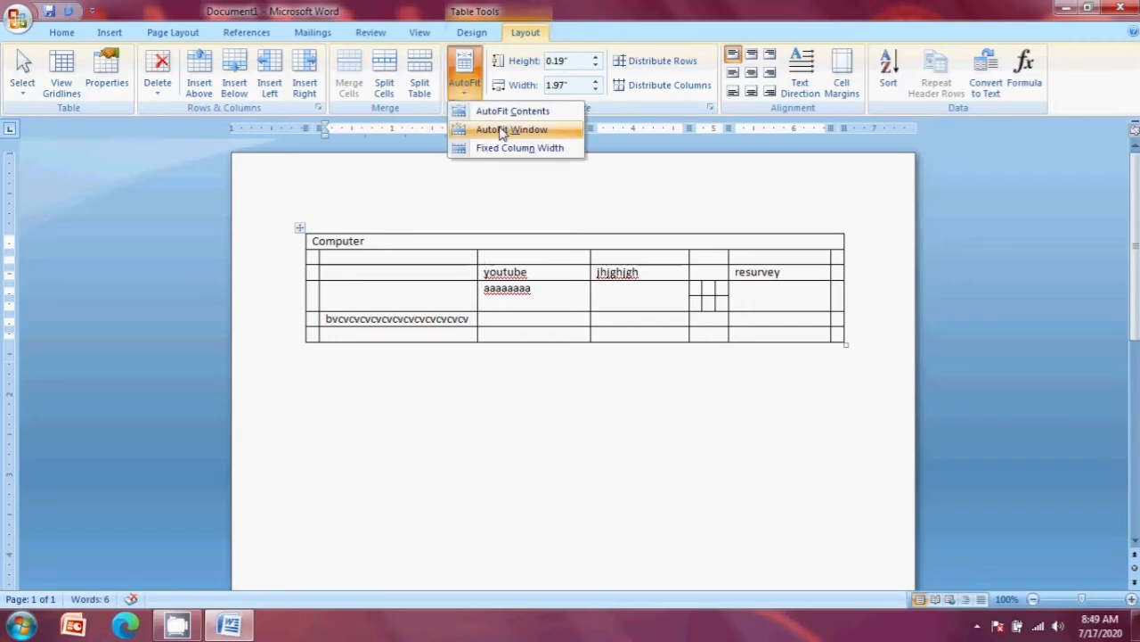
click(501, 131)
text(jhgh)
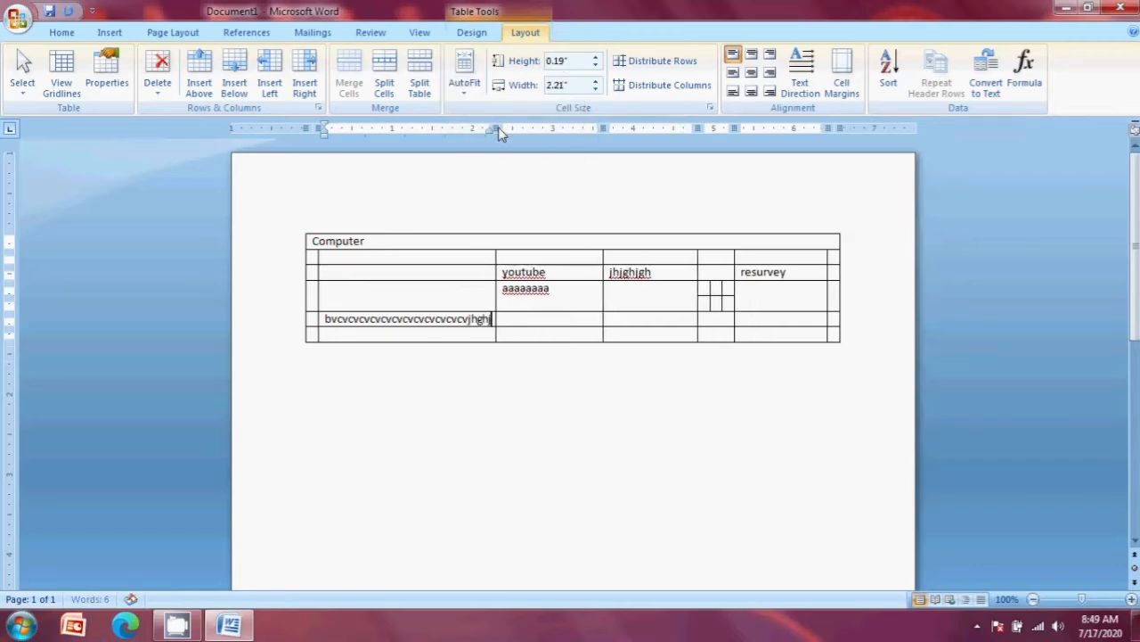
text(jjkljkjk)
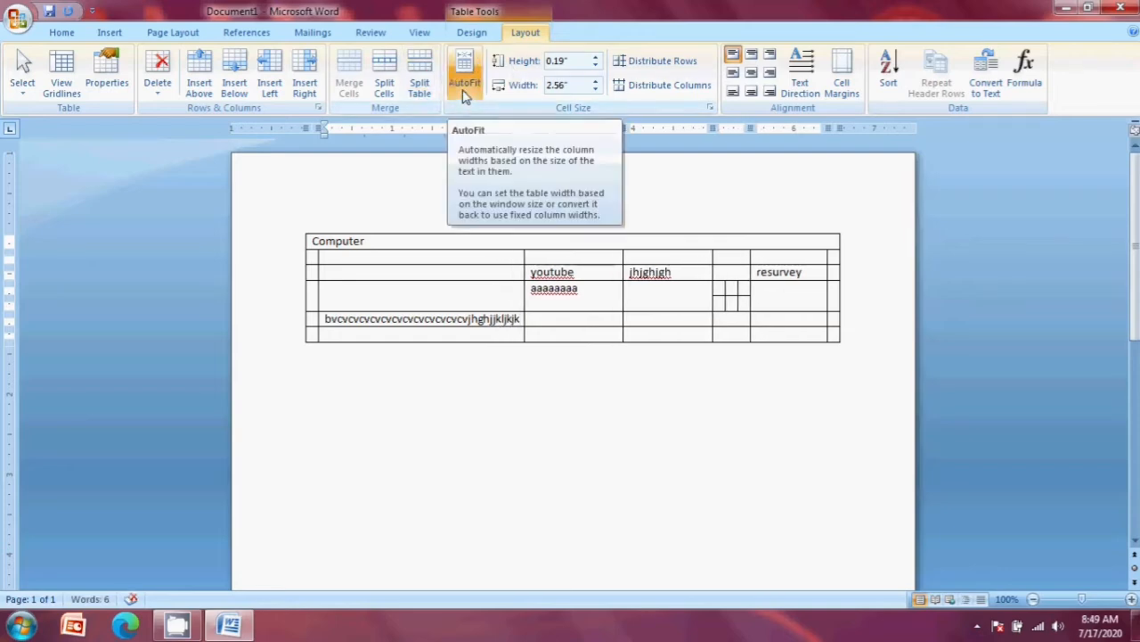
click(419, 82)
key(ctrl+z)
click(526, 33)
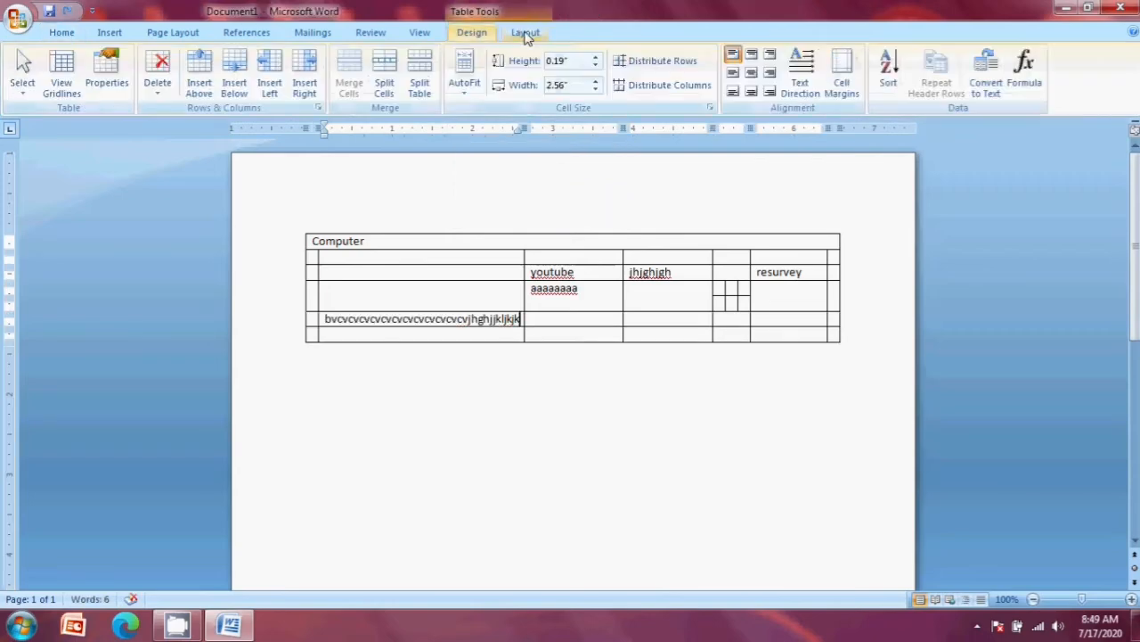
Apply Fixed Column Width to the table and append "hjkhkjjlkj" plus a further run of random letters to the long text
click(462, 89)
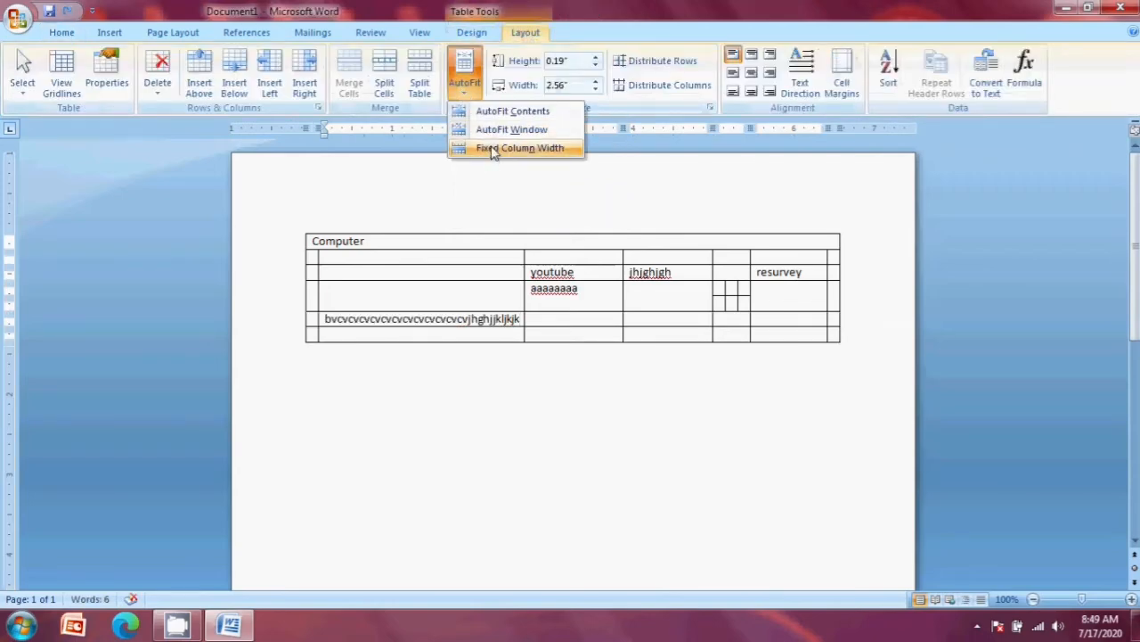
click(493, 148)
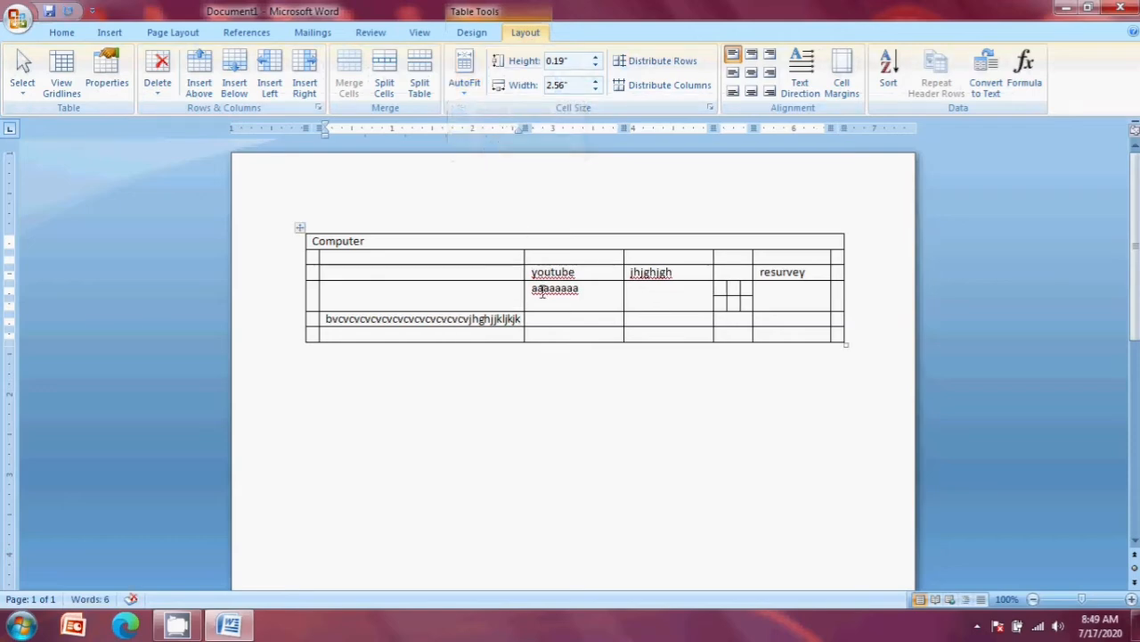
text(hjkhkjjlkj)
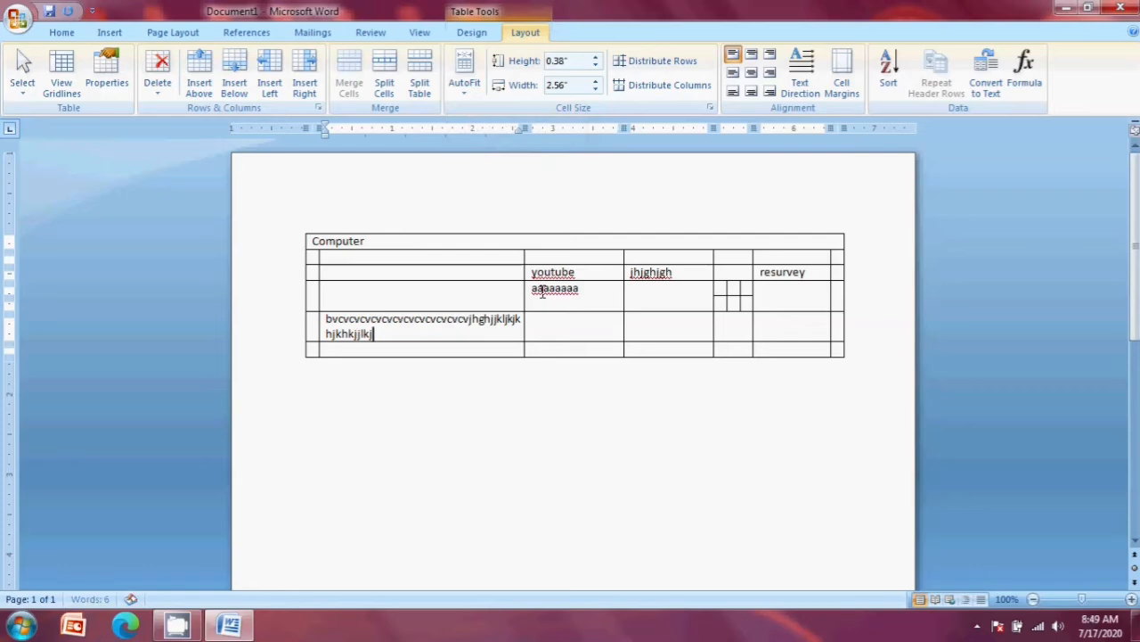
text(kl)
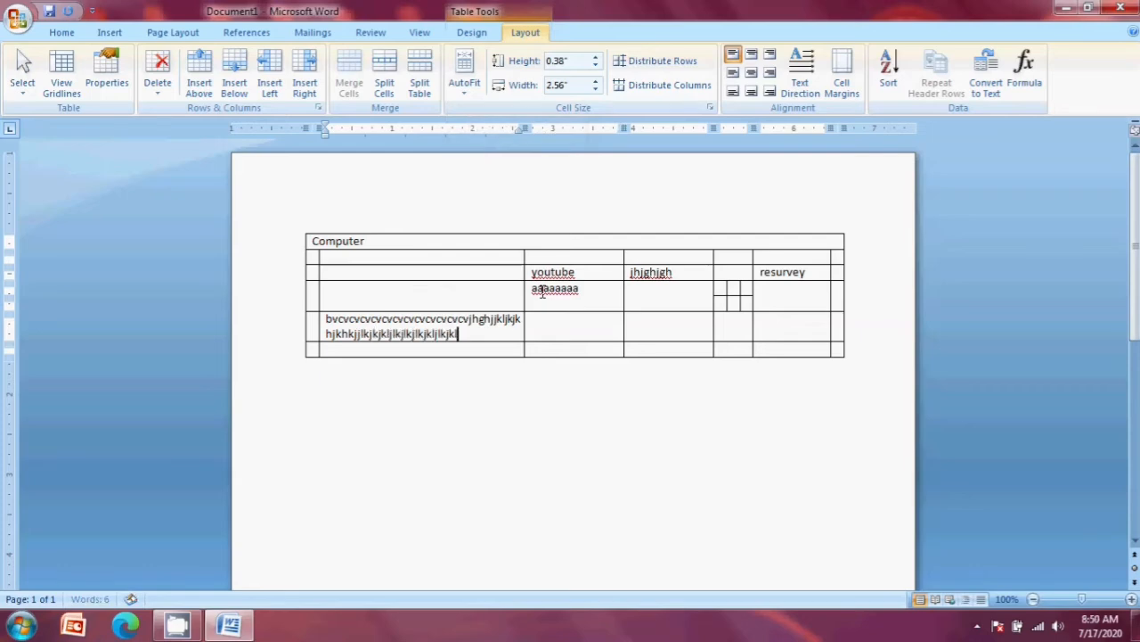
text(jlkjlkjlkjlkjlkjlkjklklk)
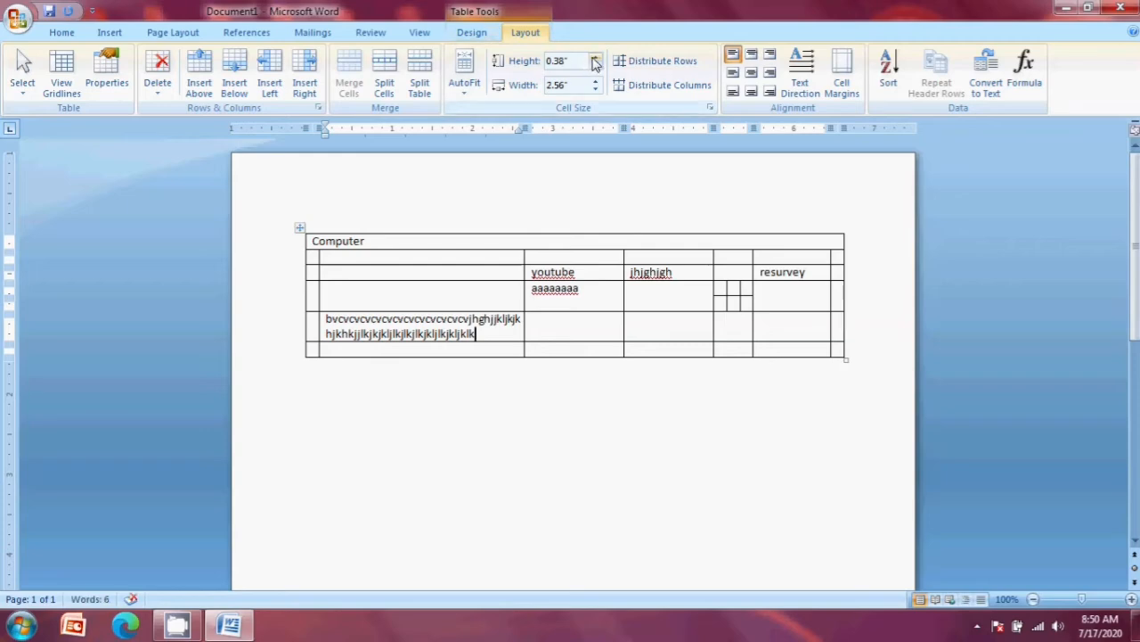
Set the height of the empty row directly below "Computer" to 0.7"
click(584, 257)
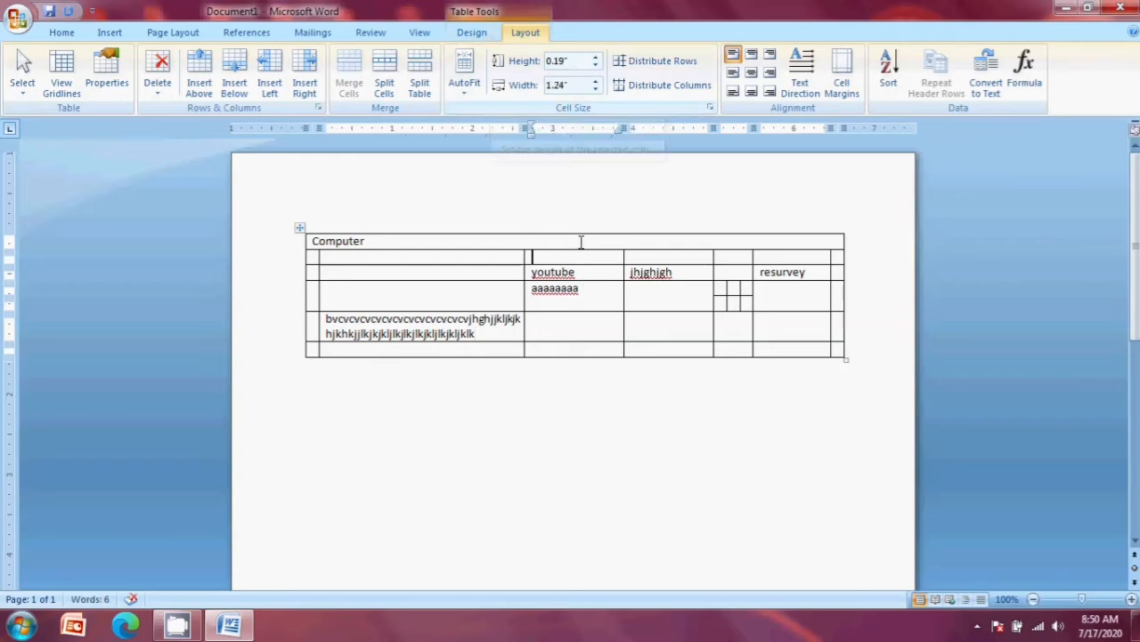
click(598, 58)
click(596, 57)
click(596, 57)
click(596, 57)
click(596, 57)
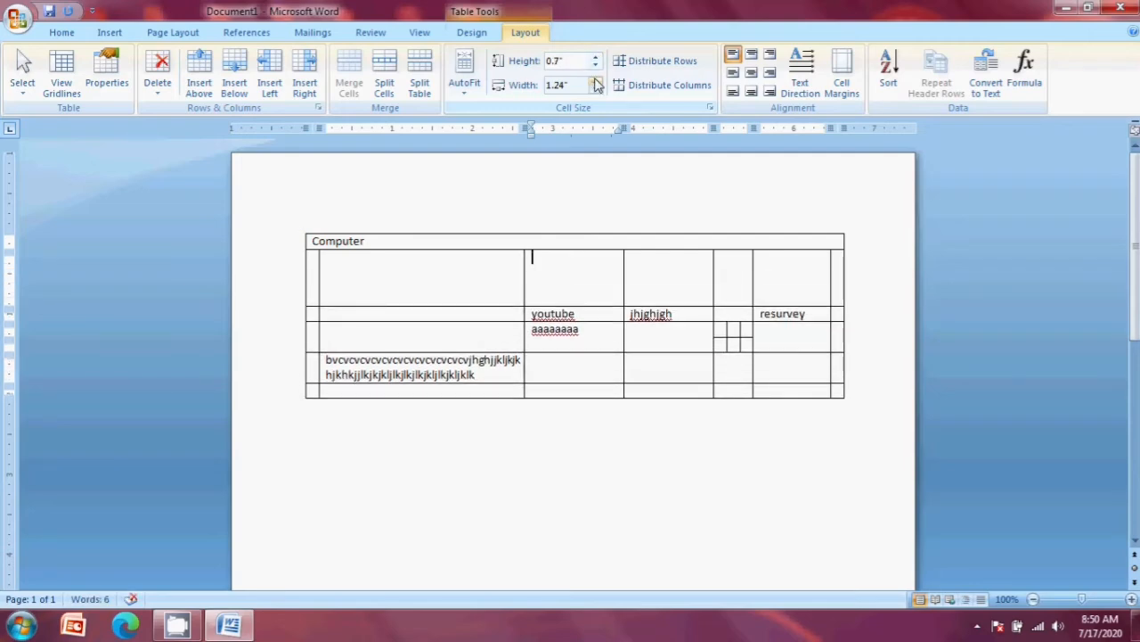
Set the width of the "youtube" column to 1.6" and distribute the table's rows evenly
click(596, 82)
click(596, 81)
click(597, 81)
click(596, 81)
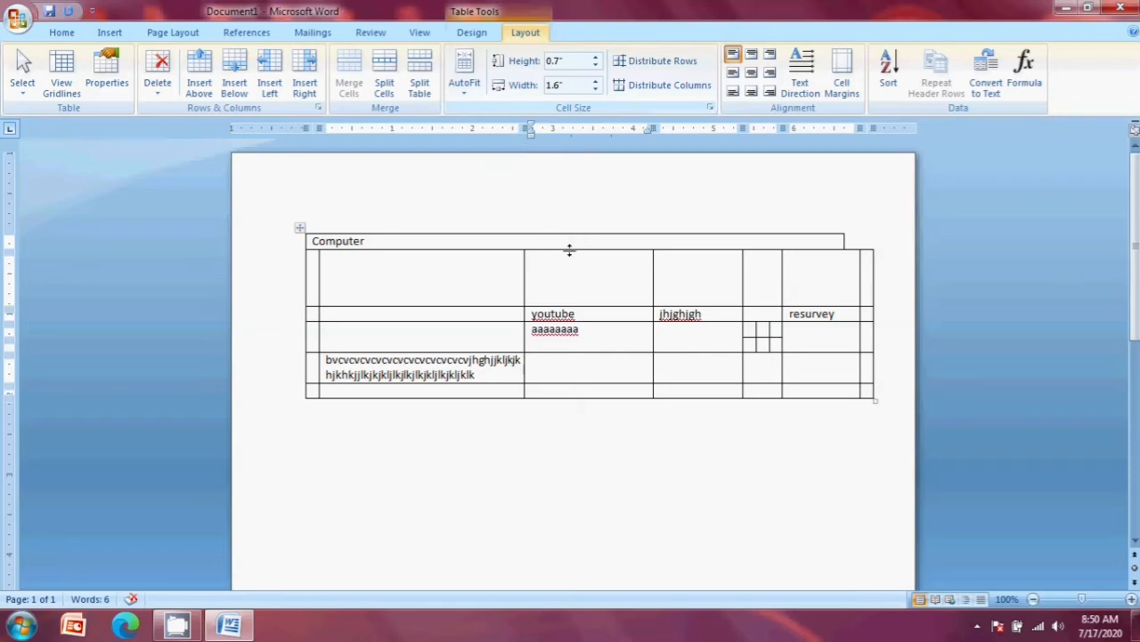
click(646, 65)
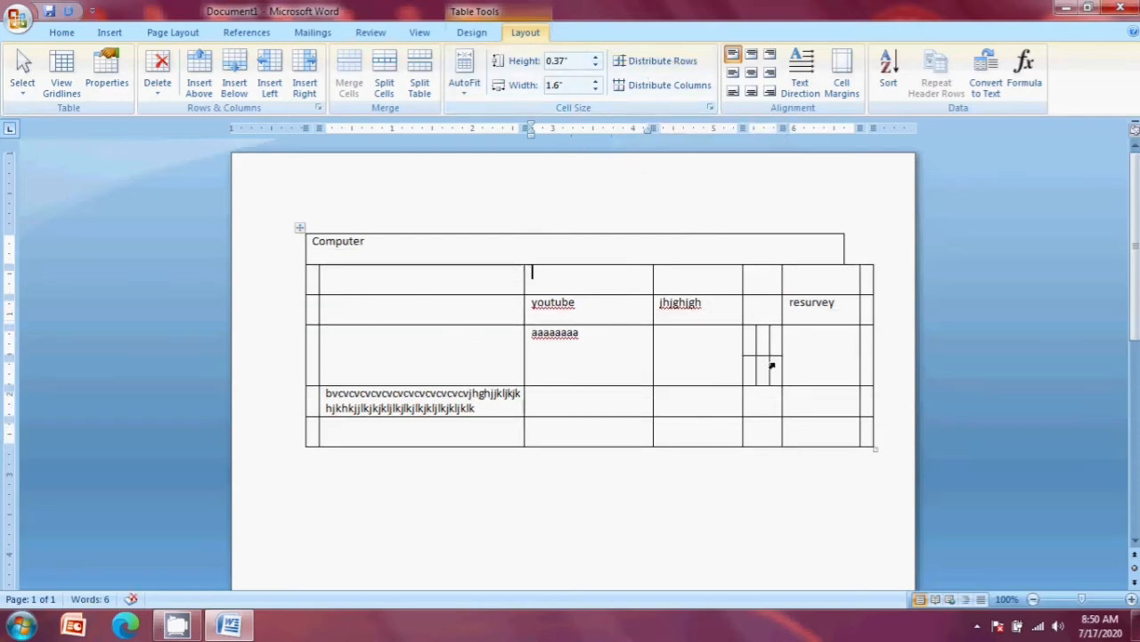
Try merging the six small cells in the "aaaaaaaa" row and distributing the rows evenly, and undo both changes
drag(753, 335, 777, 369)
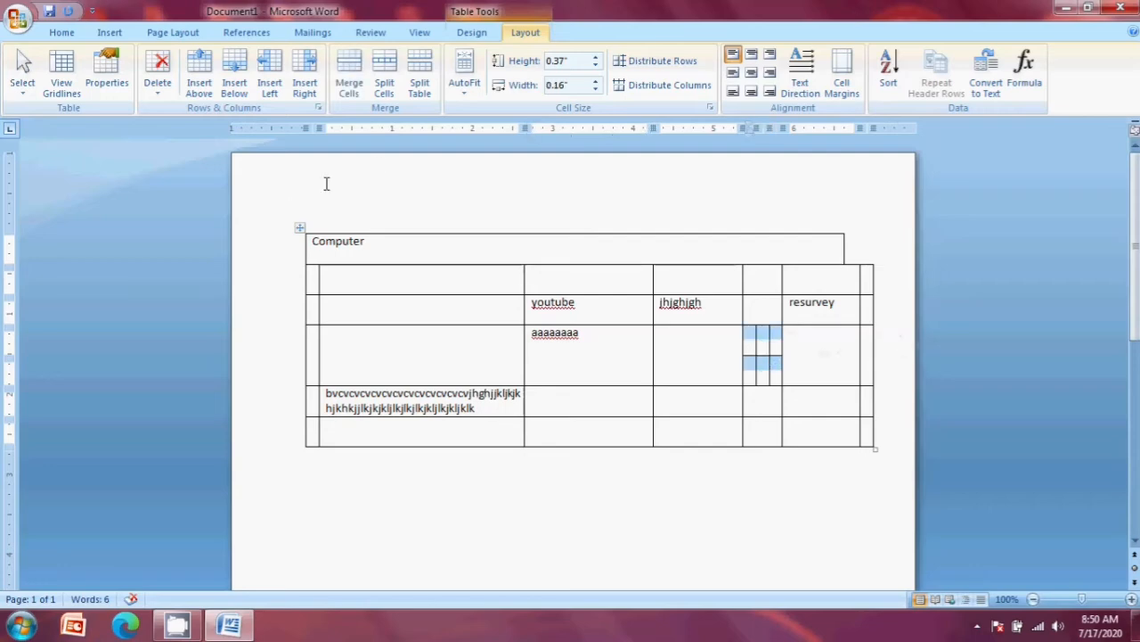
click(348, 78)
click(470, 351)
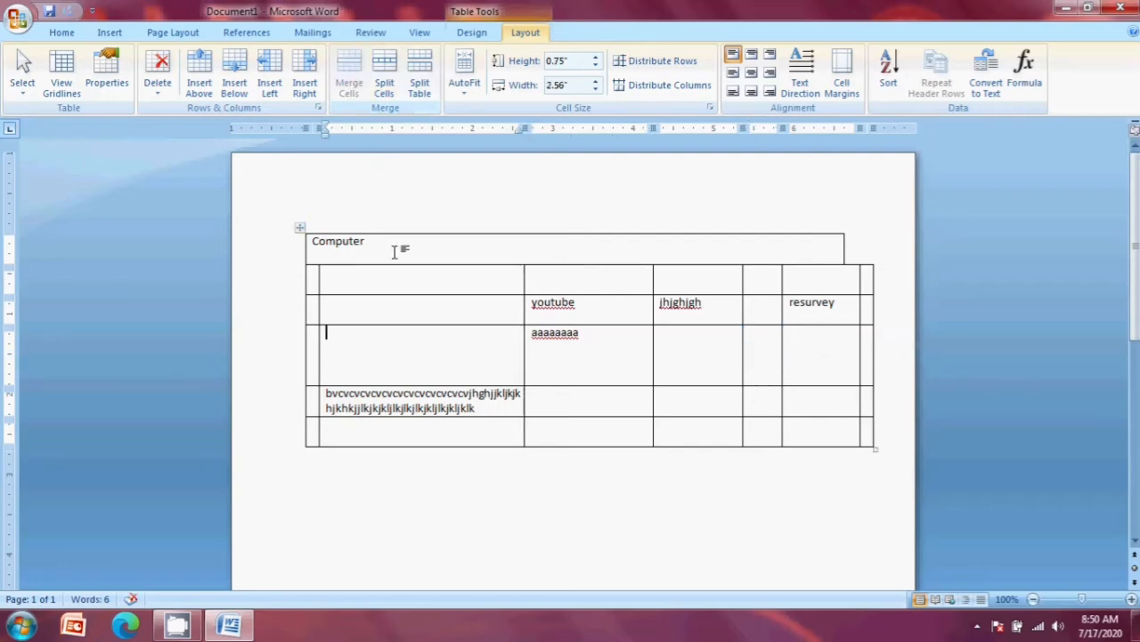
click(491, 247)
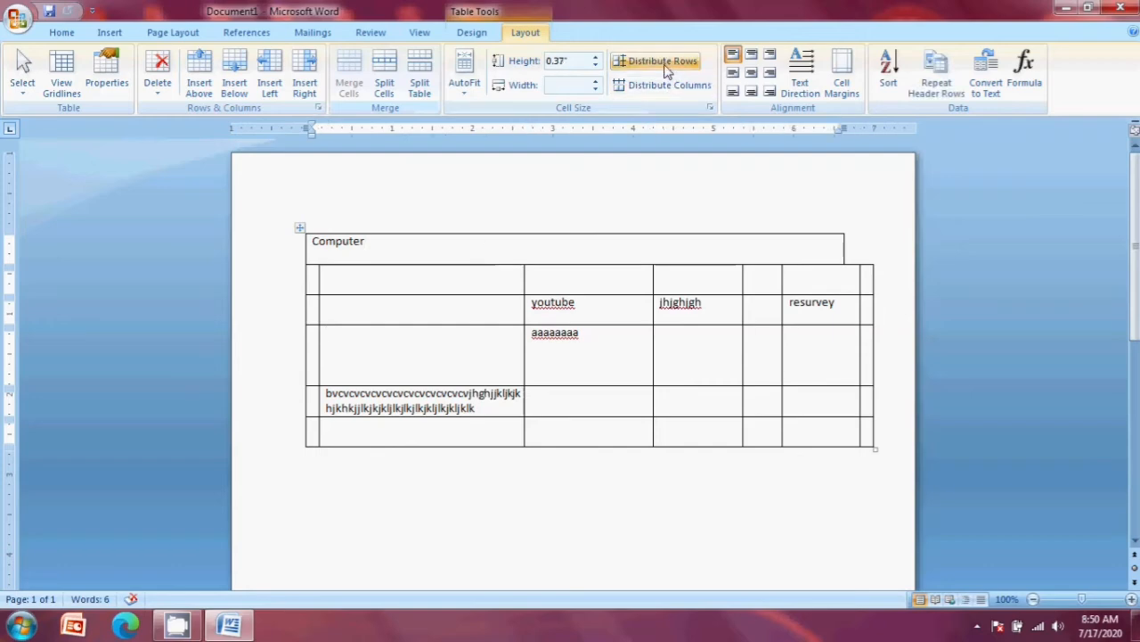
click(666, 64)
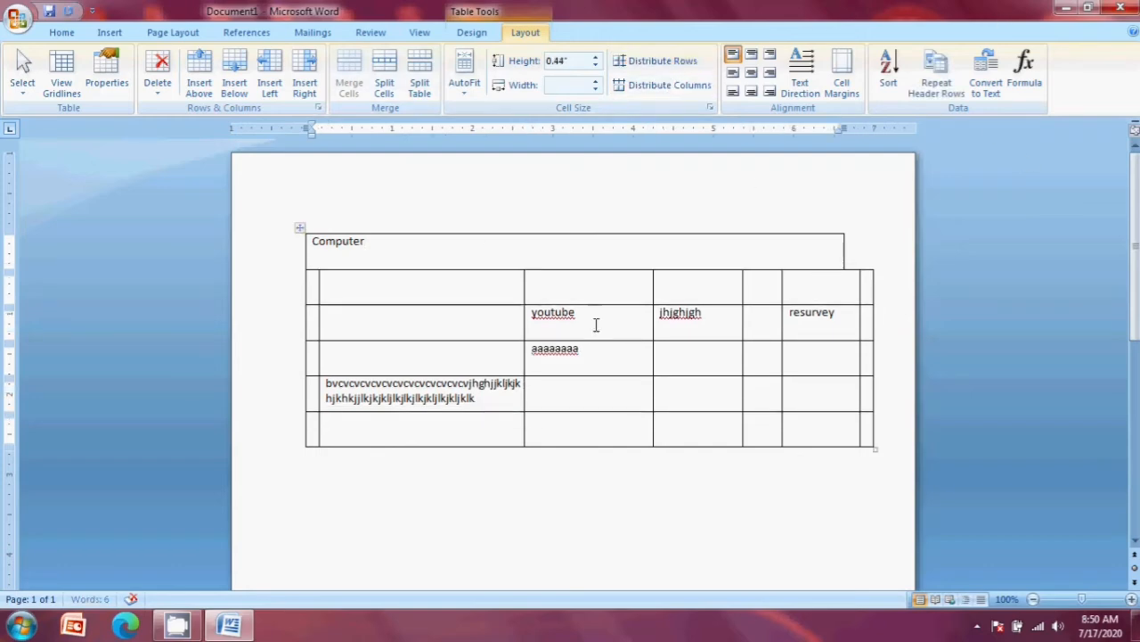
key(ctrl+z)
key(ctrl+z)
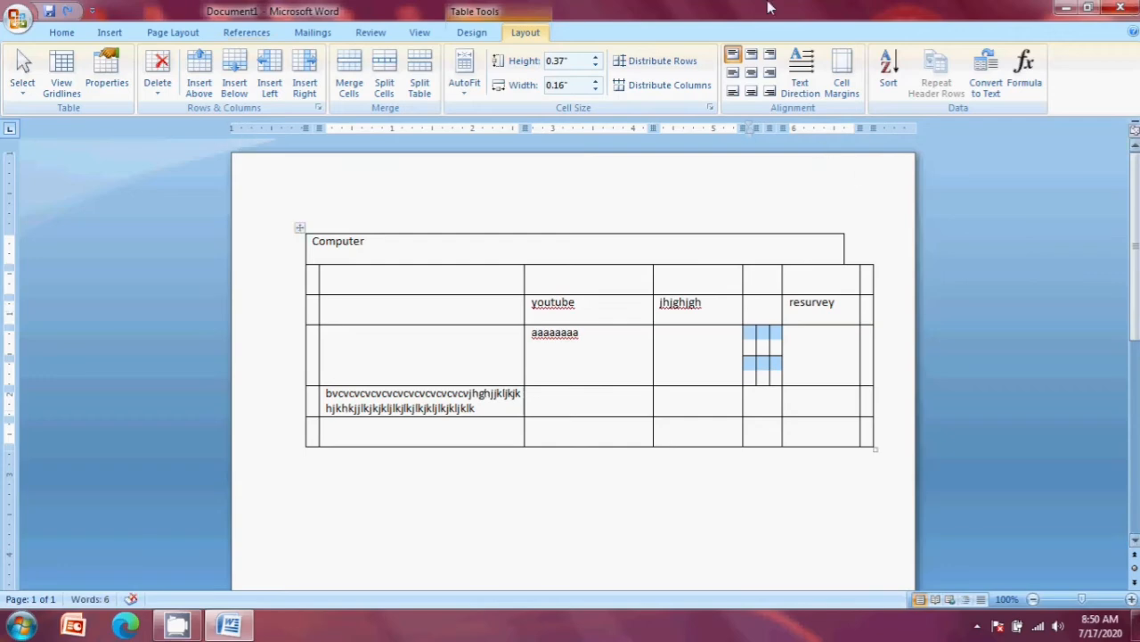
Merge the six small cells in the "aaaaaaaa" row into a single cell and clear the selection
click(571, 353)
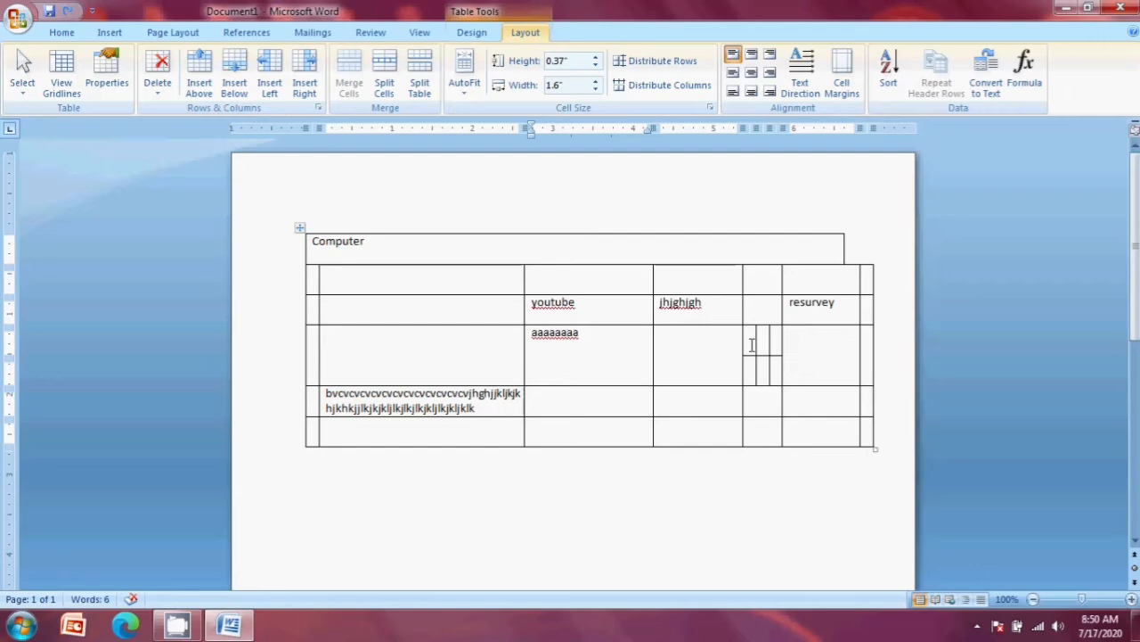
drag(753, 346, 777, 370)
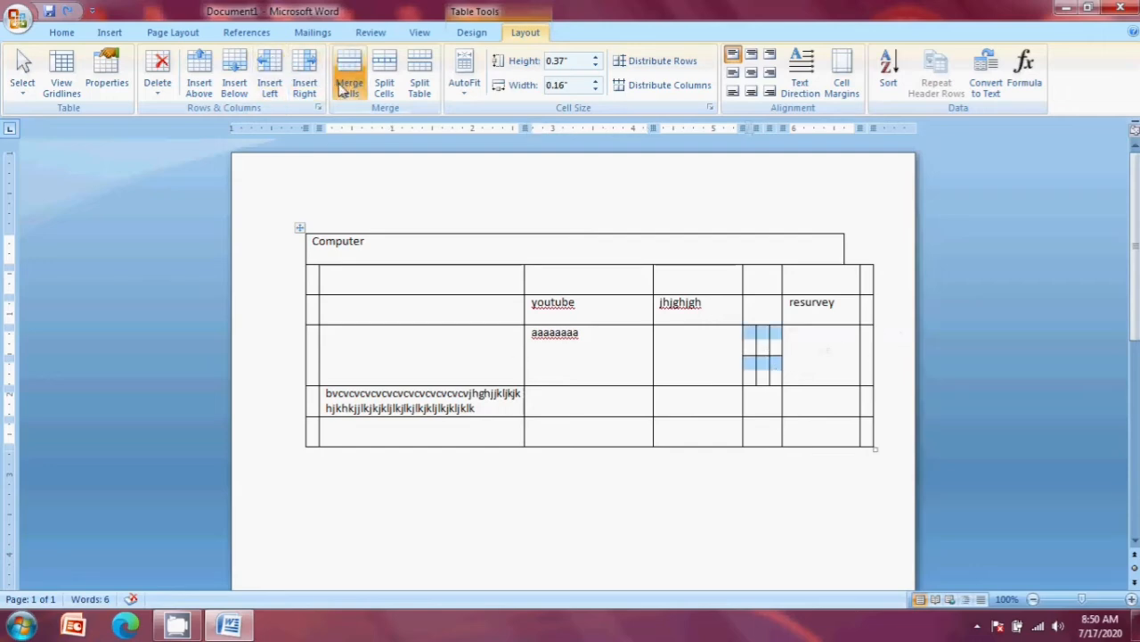
click(347, 85)
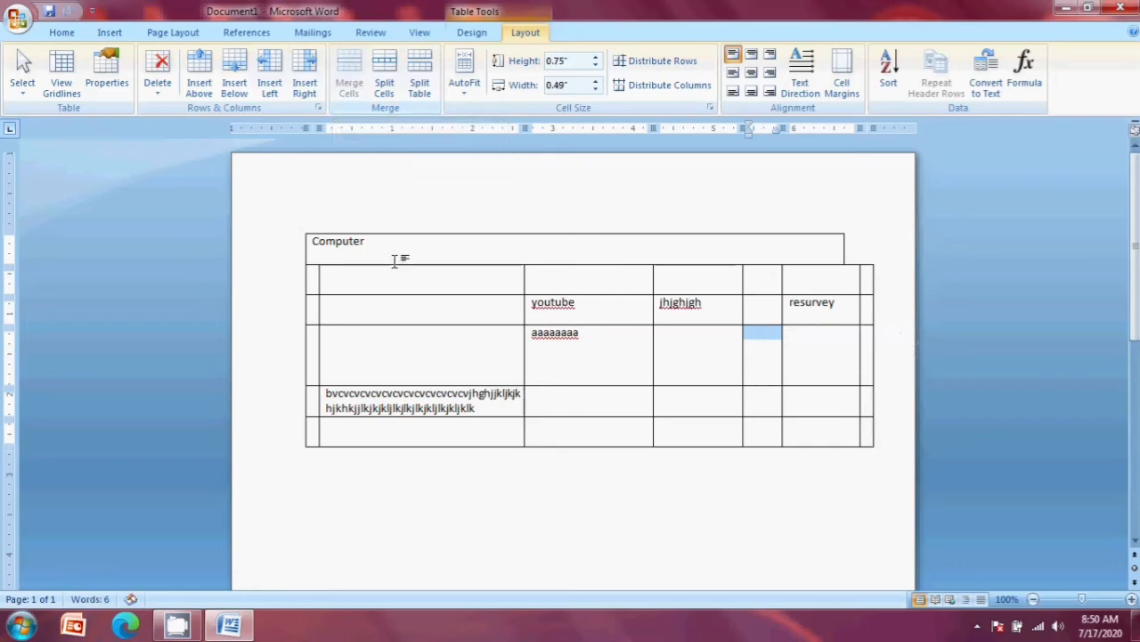
click(415, 312)
Distribute the table's rows evenly, and distribute the columns below the "Computer" row to equal widths
click(412, 292)
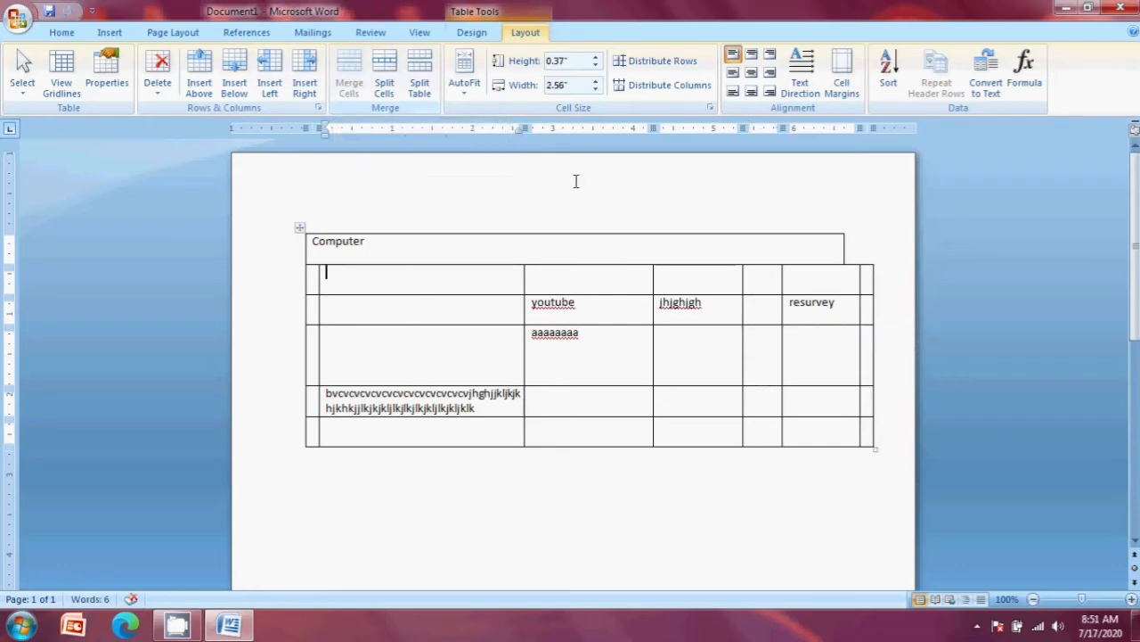
click(658, 62)
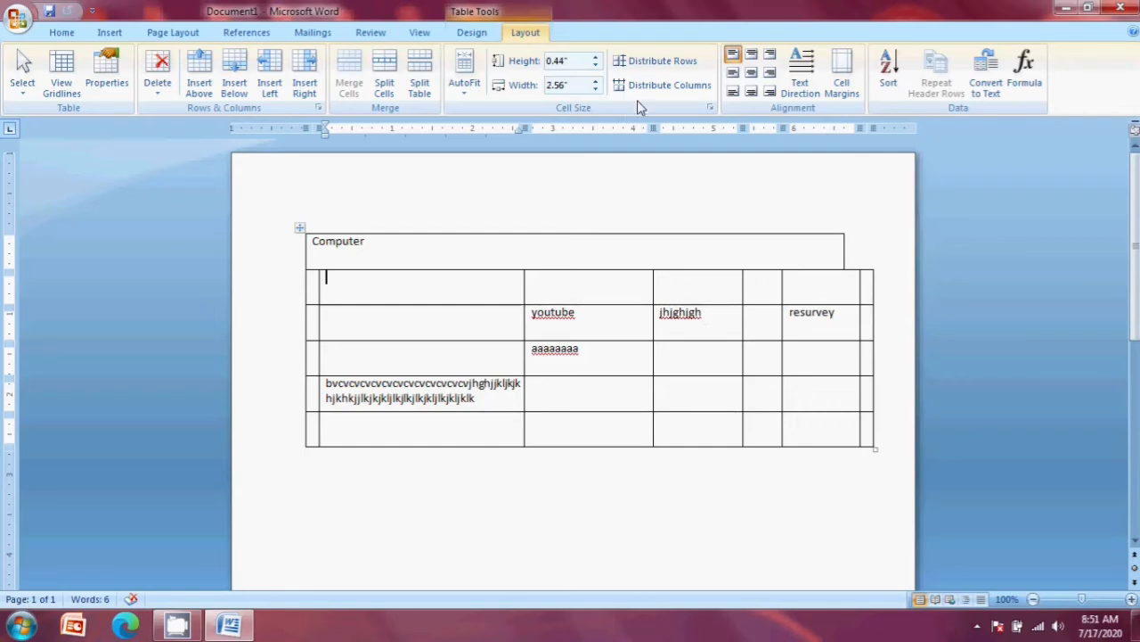
click(662, 88)
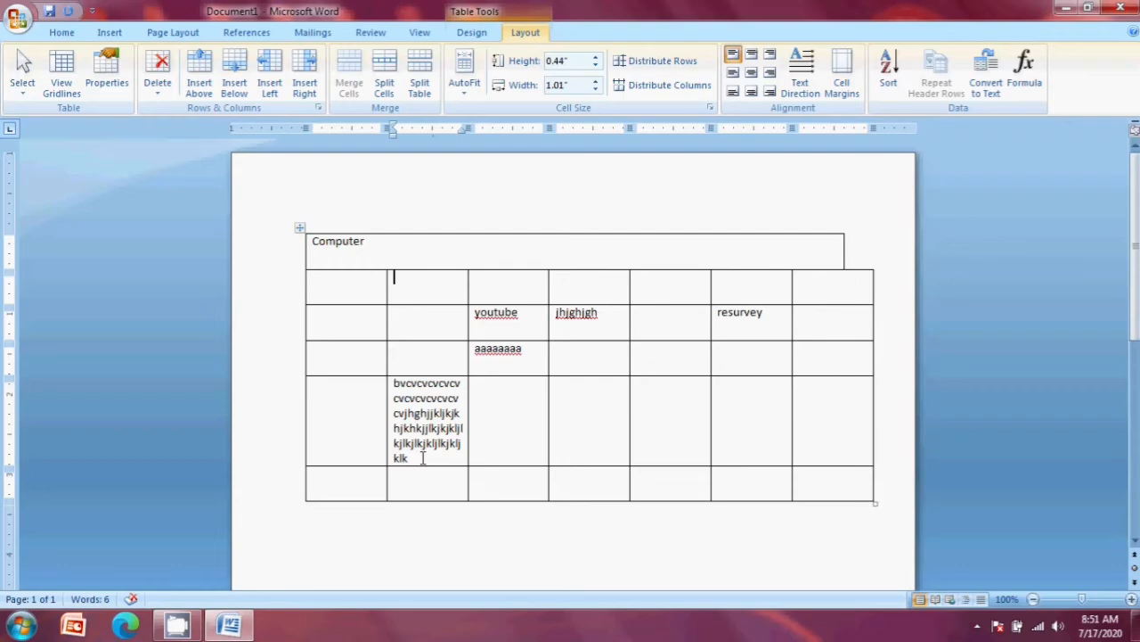
Delete all of the long random text from the second-column cell below the "aaaaaaaa" row
key(BackSpace)
key(BackSpace)
key(BackSpace)
key(BackSpace)
key(BackSpace)
key(BackSpace)
key(BackSpace)
key(BackSpace)
key(BackSpace)
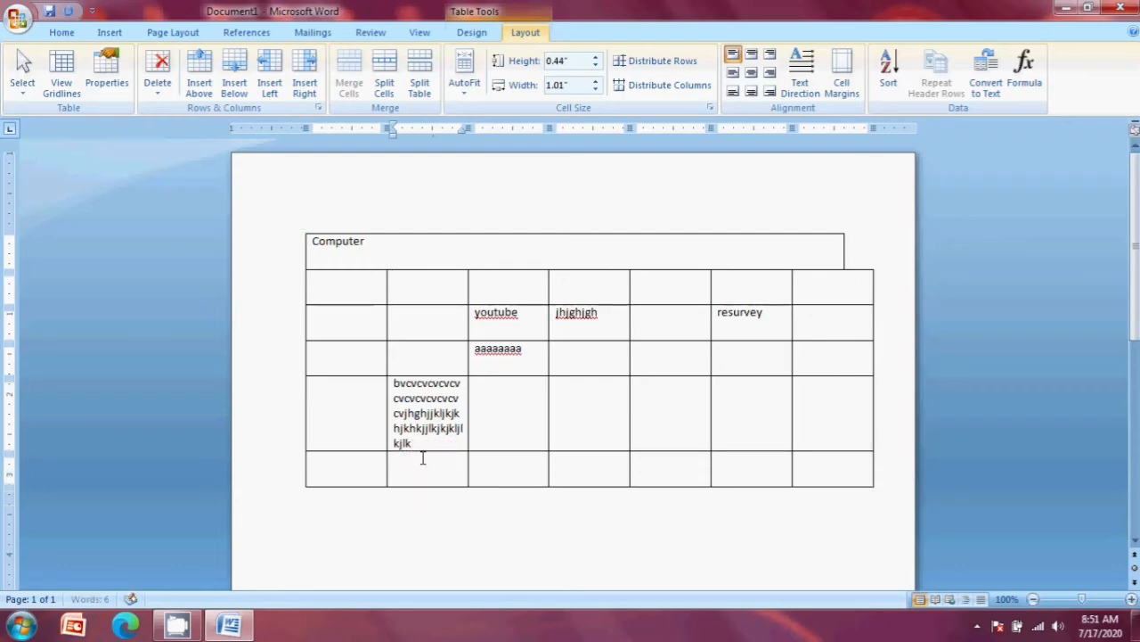
key(BackSpace)
key(BackSpace)
key(BackSpace)
key(BackSpace)
key(BackSpace)
key(BackSpace)
key(BackSpace)
key(BackSpace)
key(BackSpace)
key(BackSpace)
key(BackSpace)
key(BackSpace)
key(BackSpace)
key(BackSpace)
key(BackSpace)
key(BackSpace)
key(BackSpace)
key(BackSpace)
key(BackSpace)
key(BackSpace)
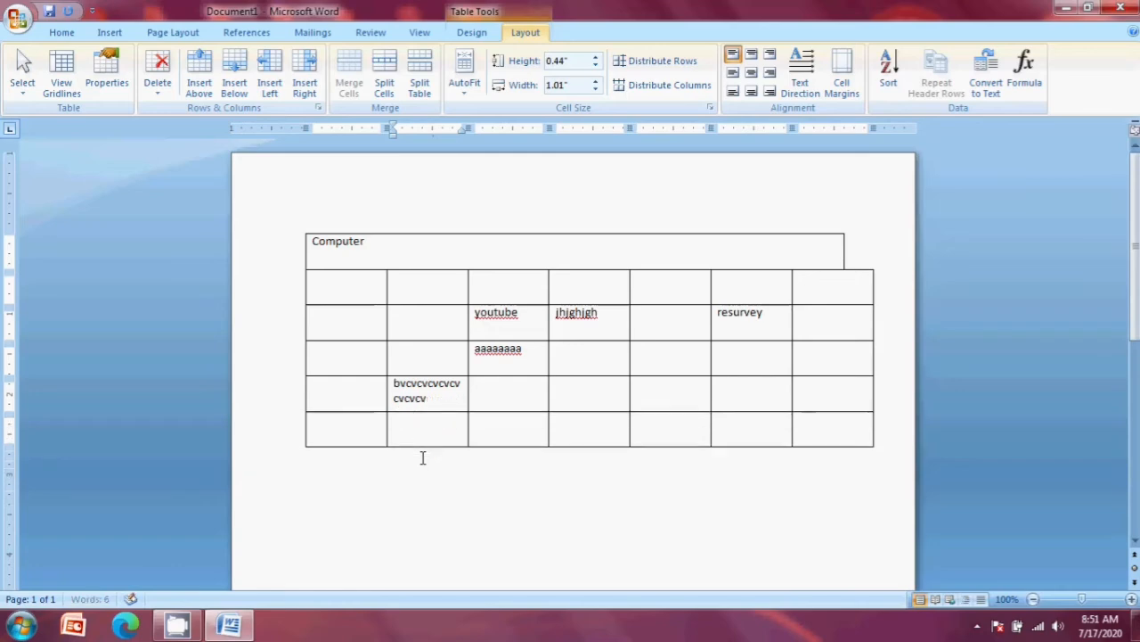
key(BackSpace)
key(BackSpace)
key(BackSpace)
key(BackSpace)
key(BackSpace)
key(BackSpace)
key(BackSpace)
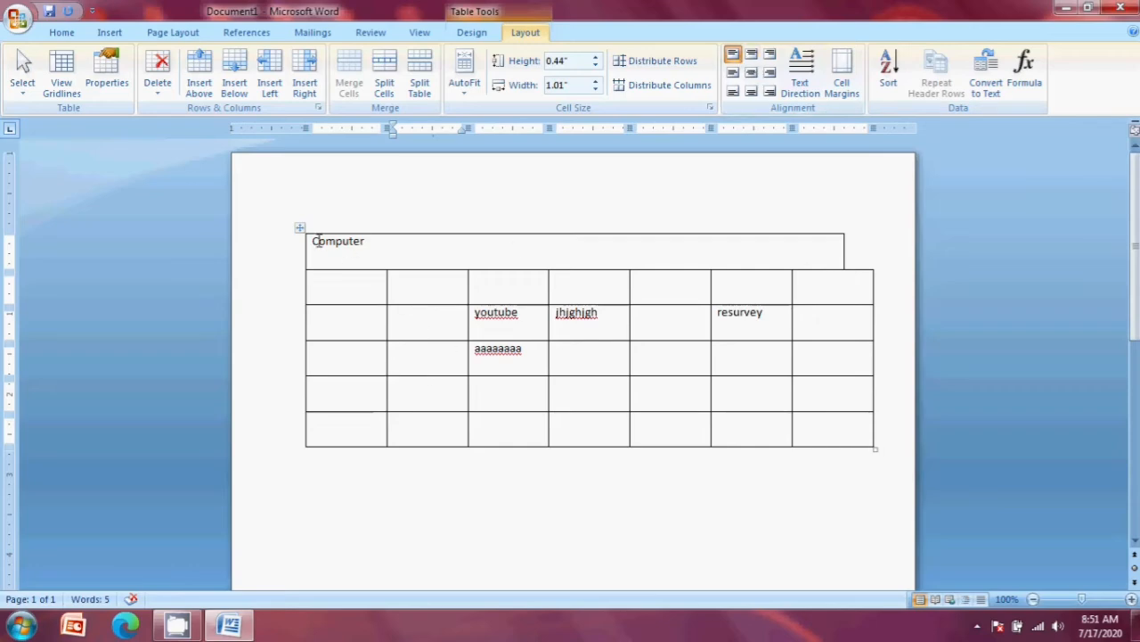
Set the height of the "Computer" row to 1.1"
drag(316, 242, 369, 254)
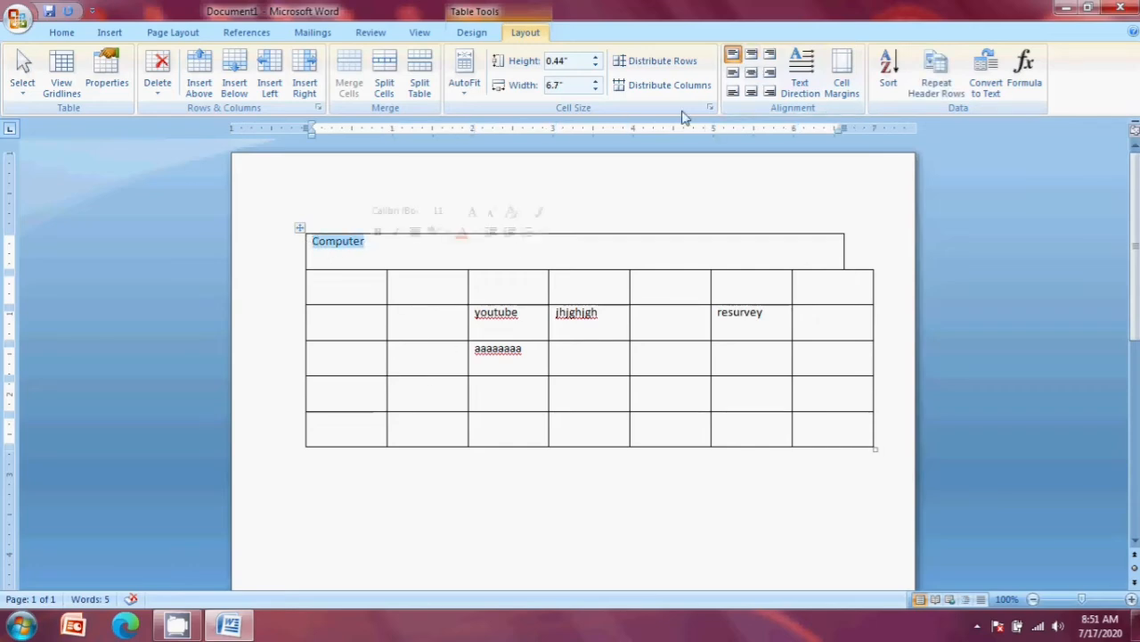
click(458, 252)
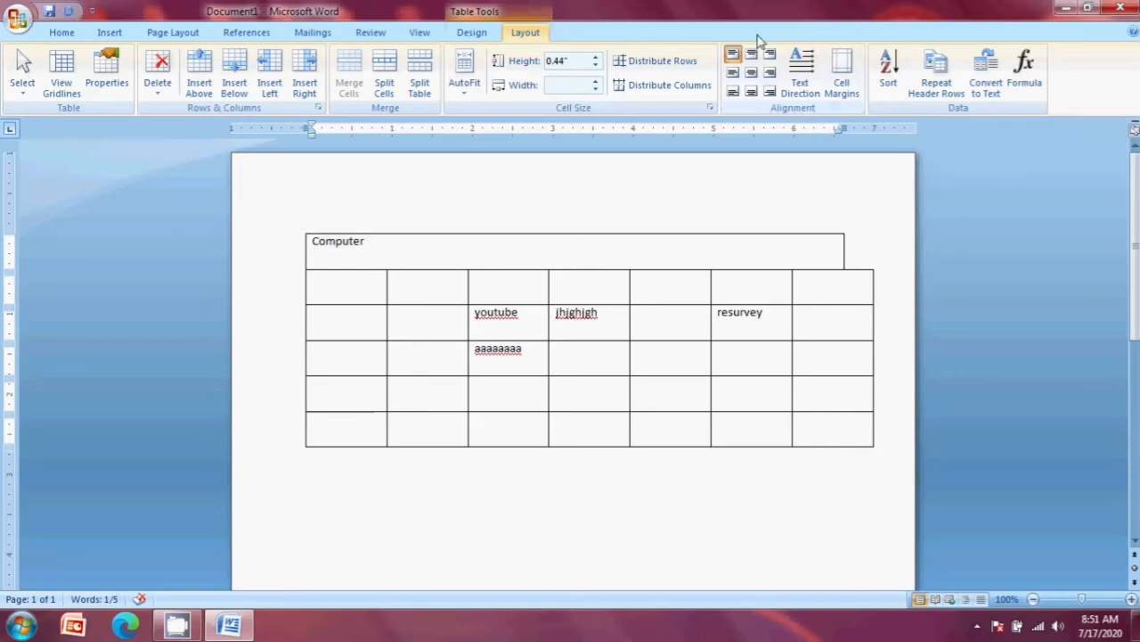
click(596, 56)
click(596, 56)
click(596, 57)
click(596, 57)
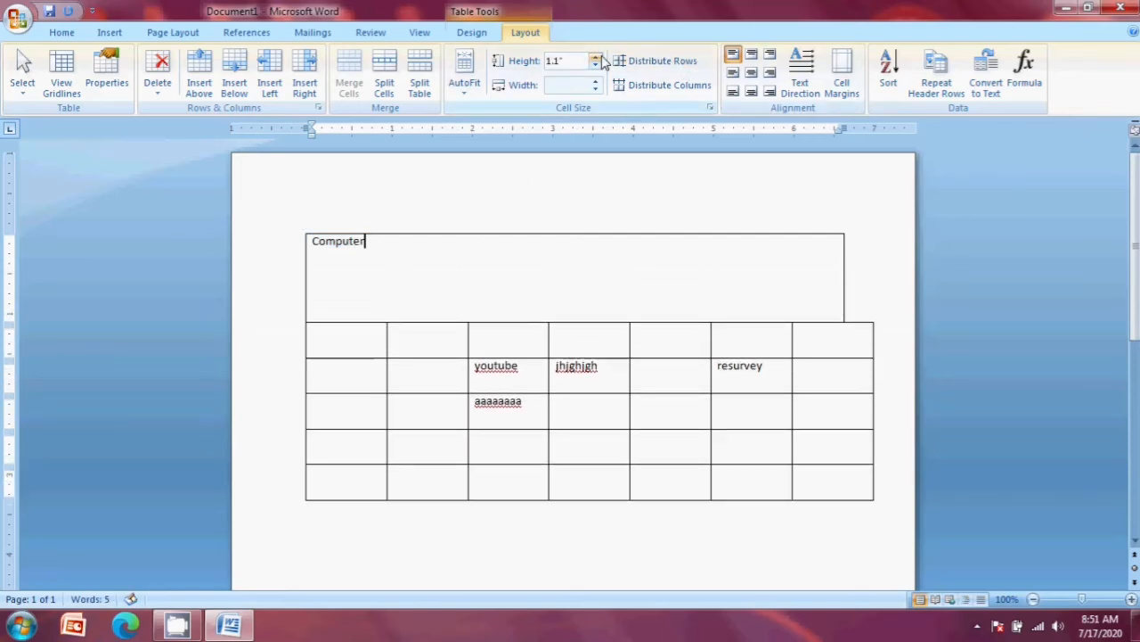
Switch the "Computer" cell through top center, top right and top left alignment, ending with Align Top Center
click(751, 55)
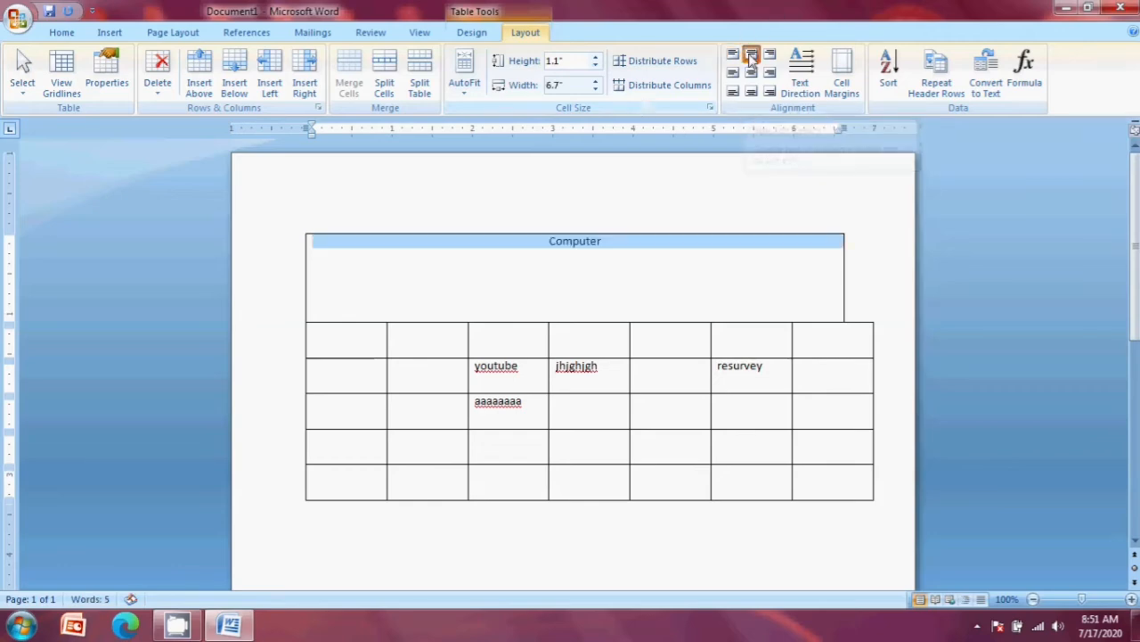
click(770, 56)
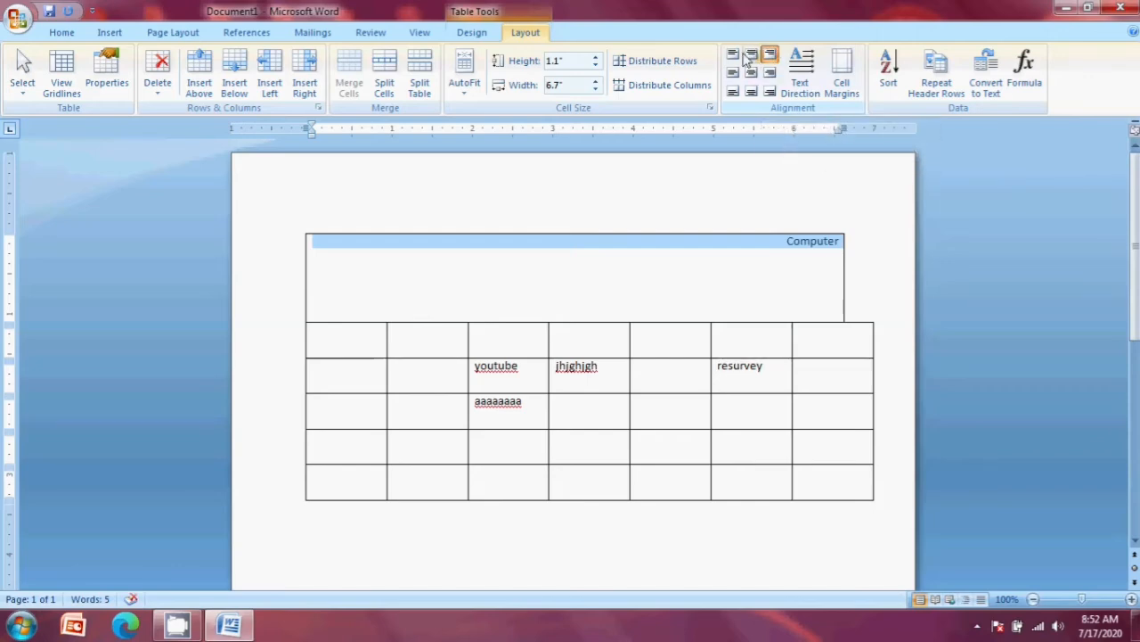
click(734, 57)
click(752, 55)
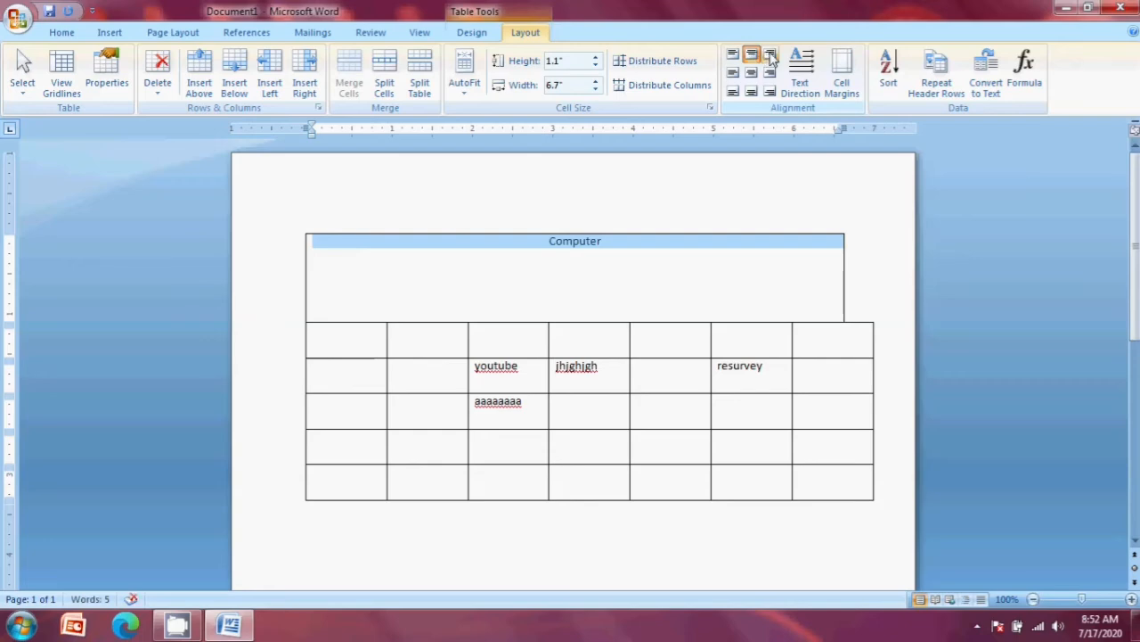
Switch the "Computer" cell through top right, the three middle and the three bottom alignments, ending with Align Bottom Right
click(769, 55)
click(770, 75)
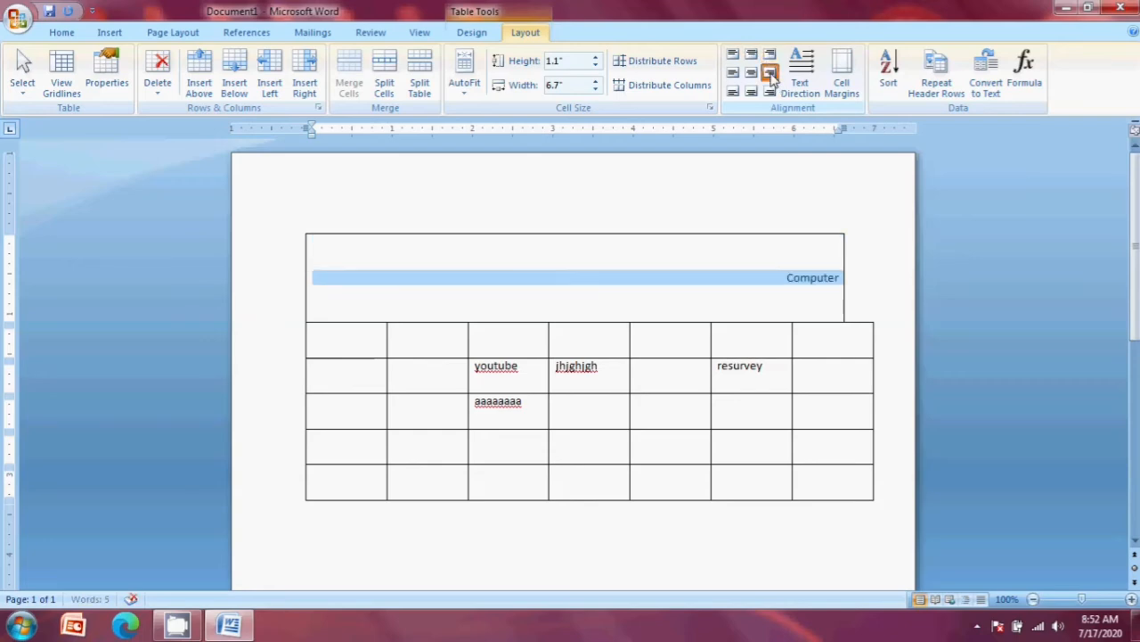
click(751, 73)
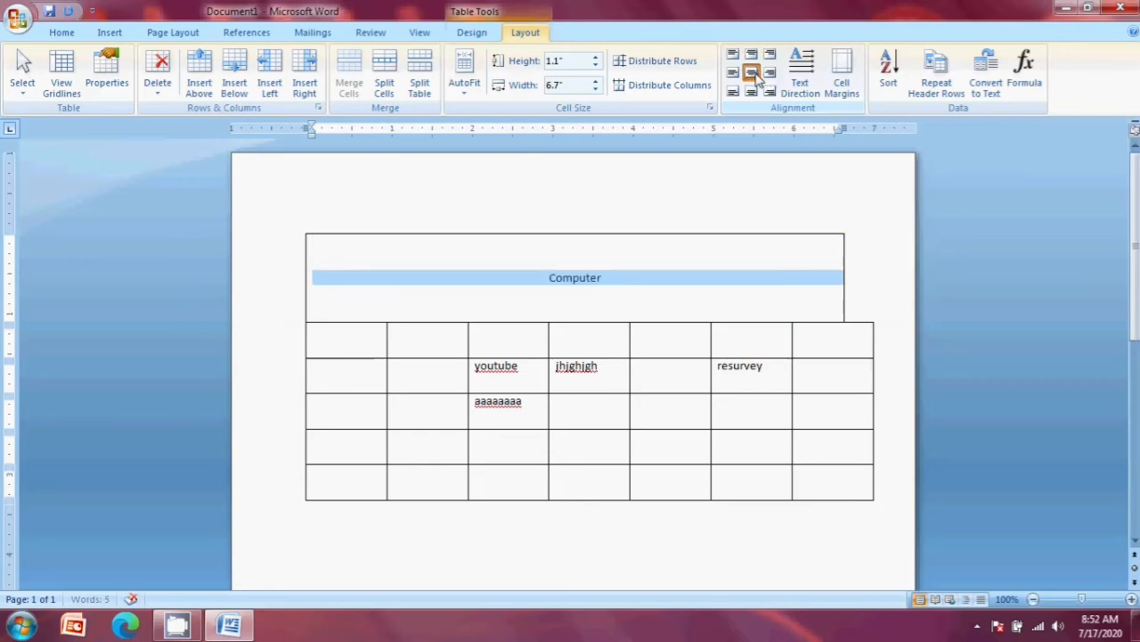
click(733, 73)
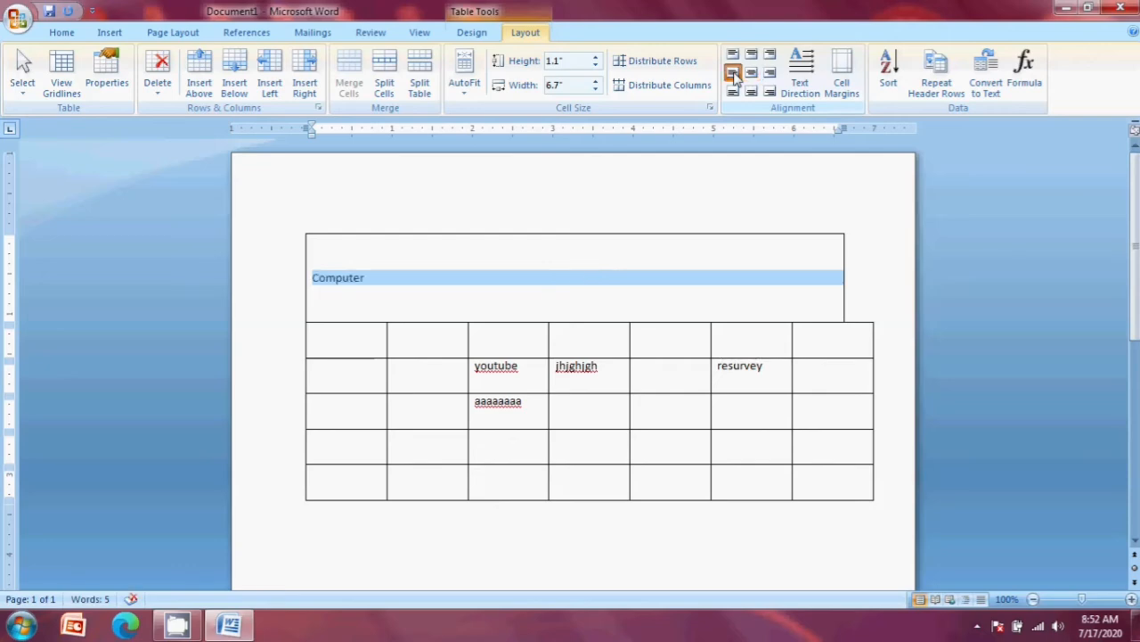
click(732, 93)
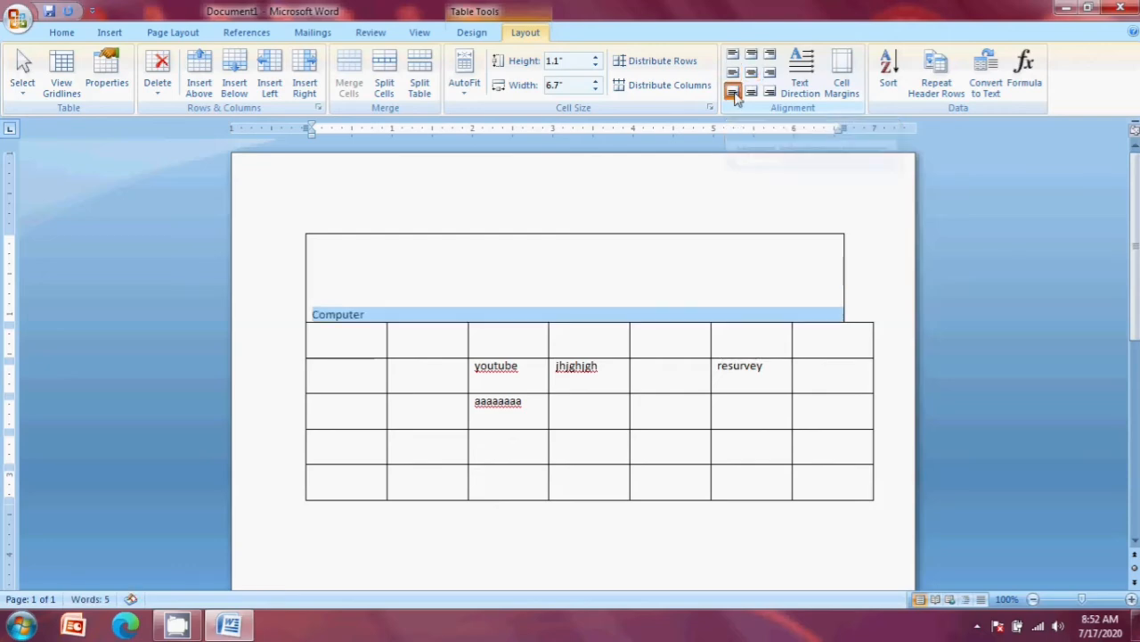
click(751, 93)
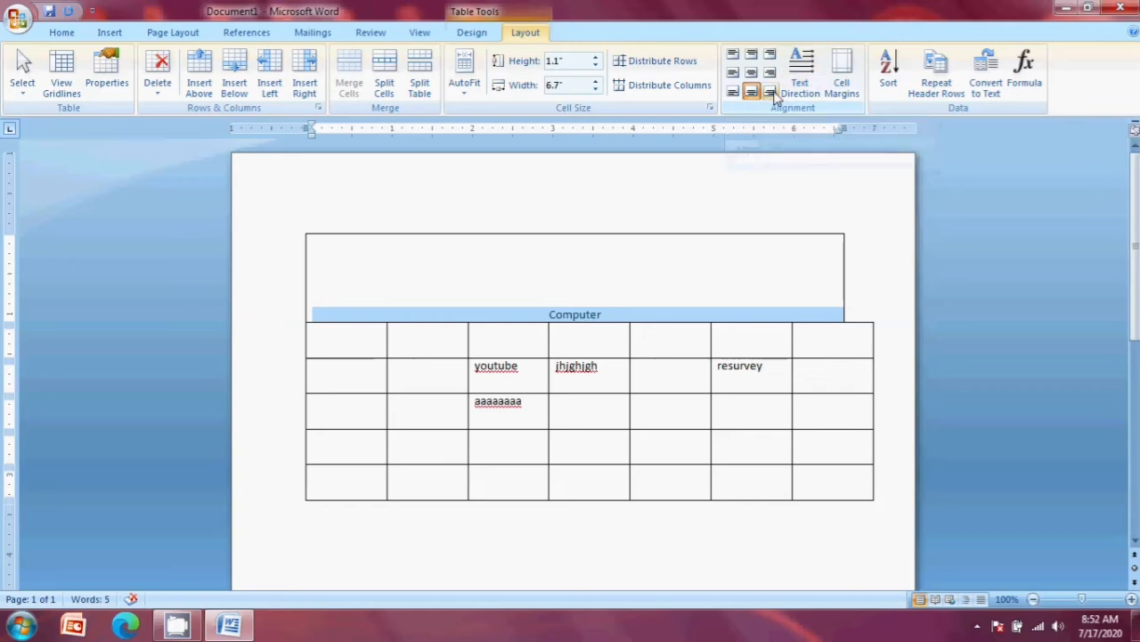
click(771, 93)
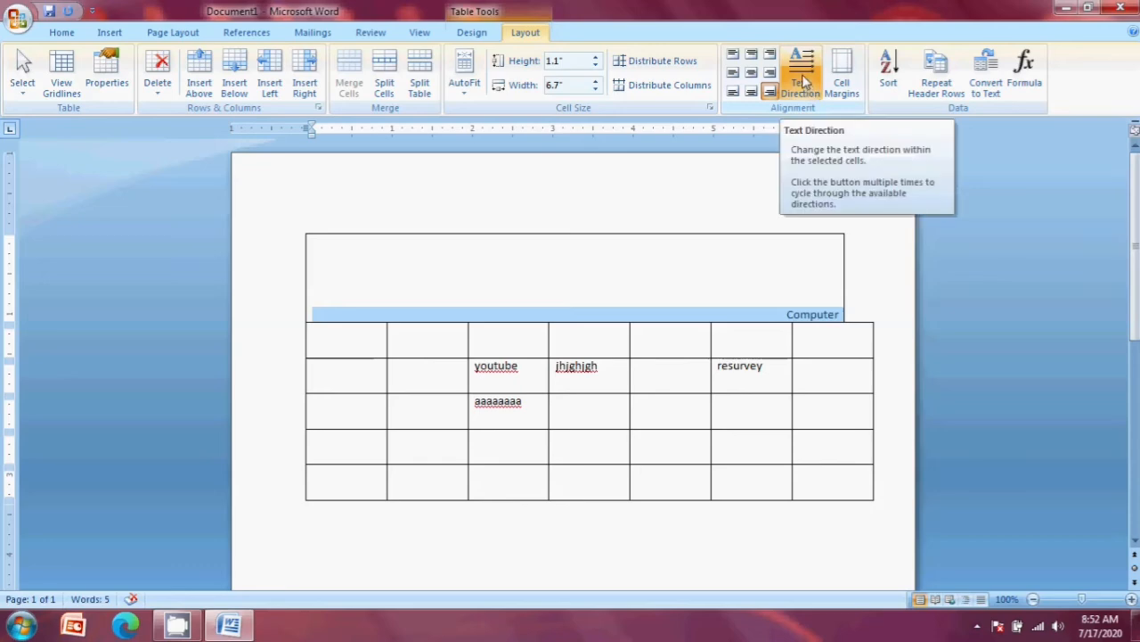
Cycle the "Computer" cell's text direction through both vertical orientations back to horizontal, and set its alignment to Align Center
click(804, 81)
click(805, 81)
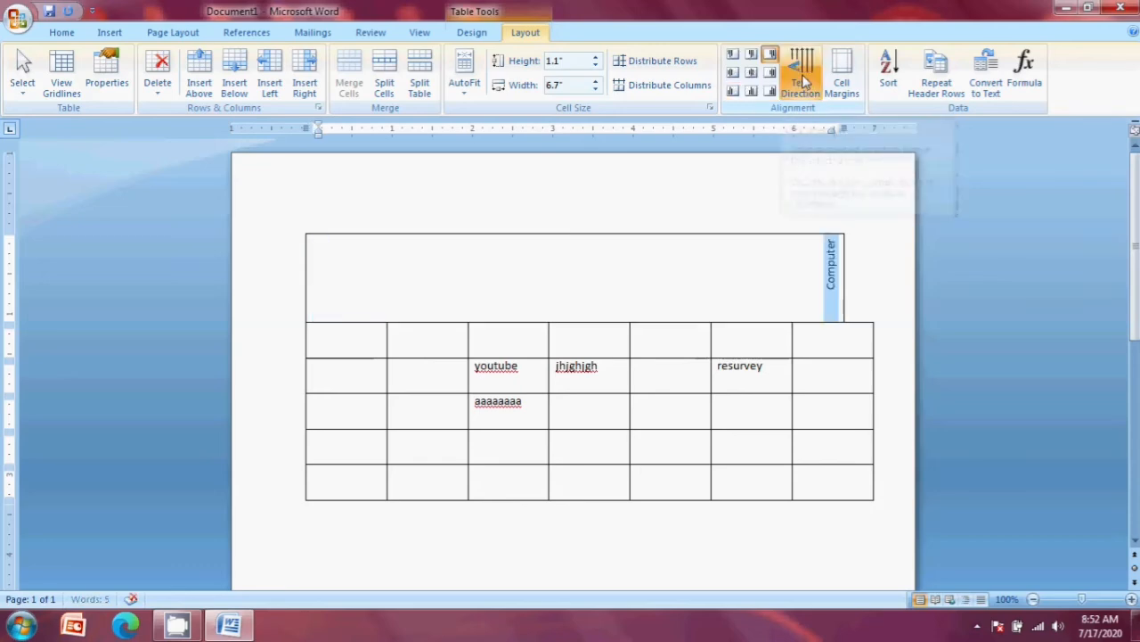
click(805, 81)
click(805, 81)
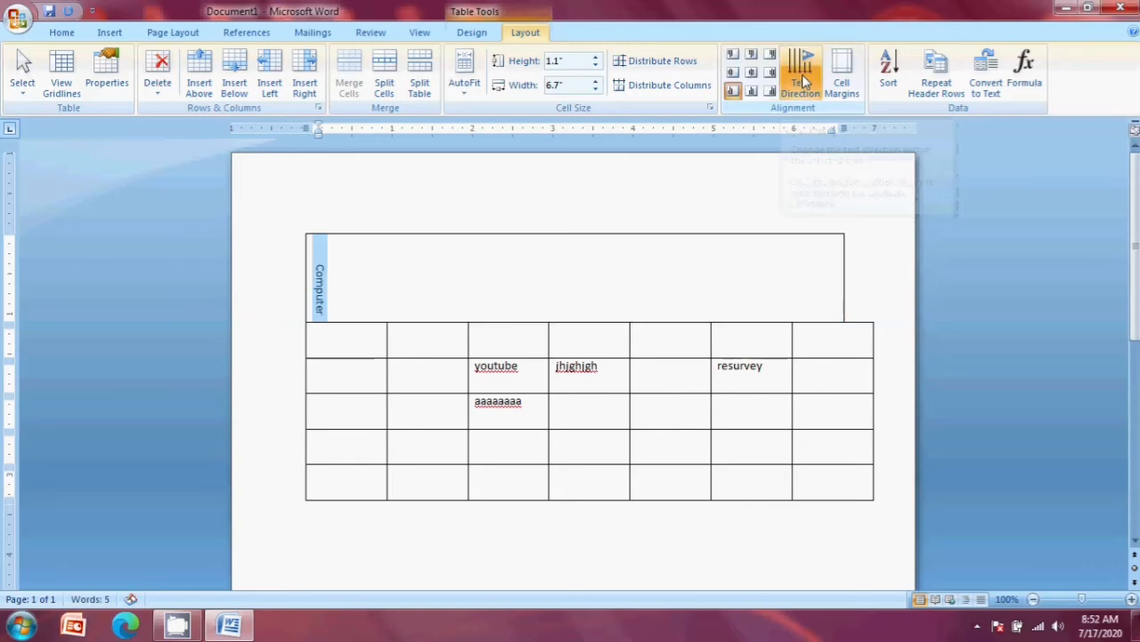
click(805, 81)
click(804, 81)
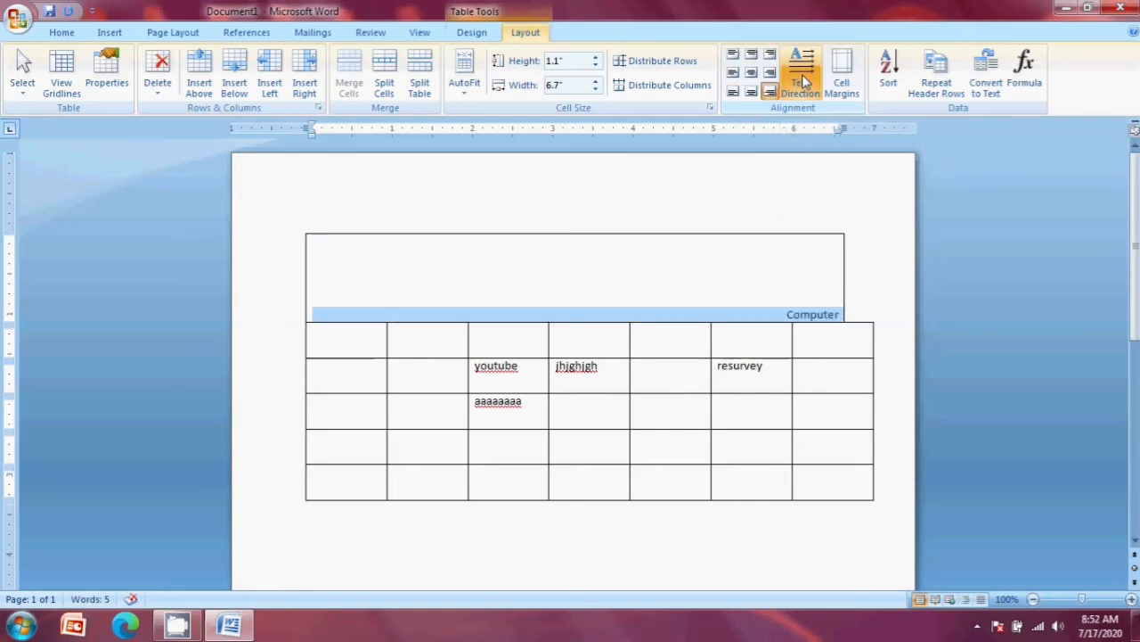
click(753, 72)
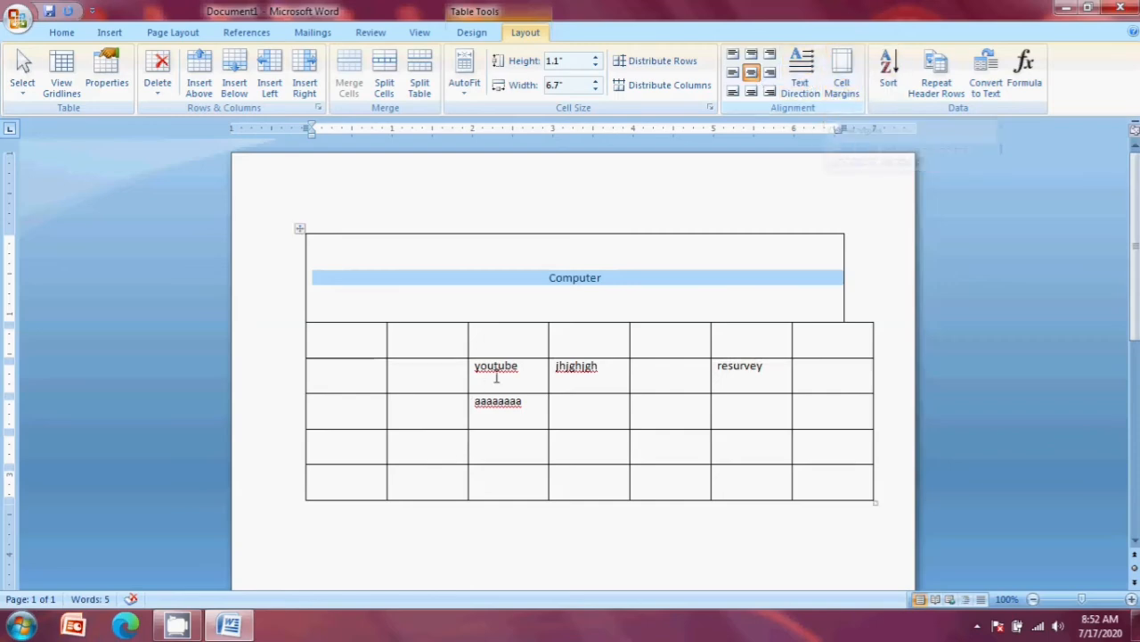
Set the table's default top, bottom, left and right cell margins to .5
click(518, 344)
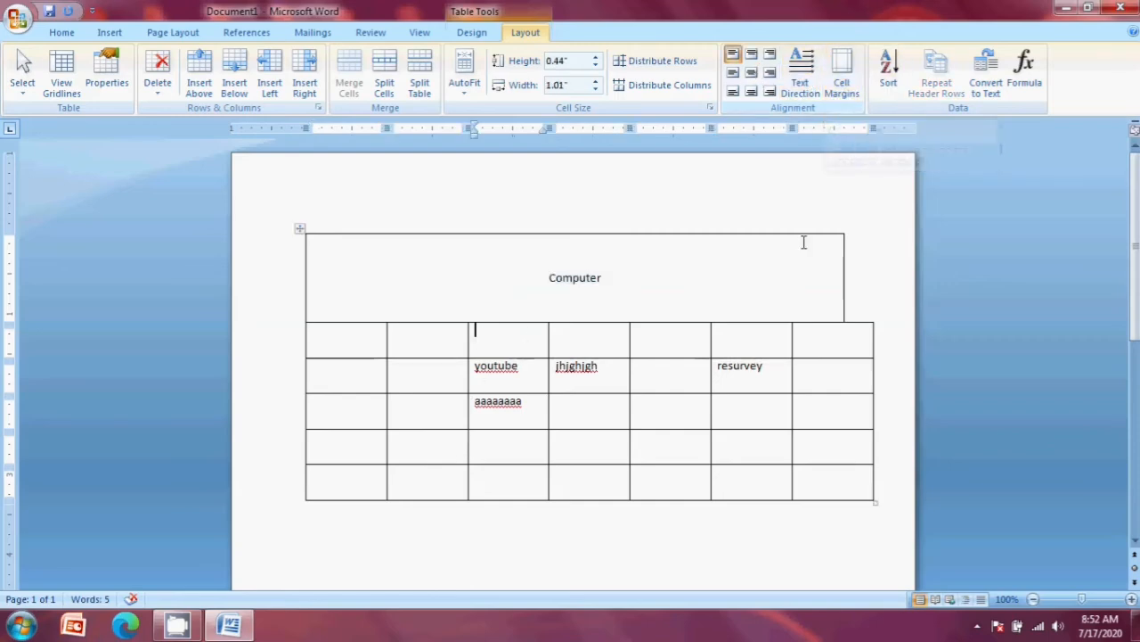
click(838, 89)
drag(534, 200, 507, 152)
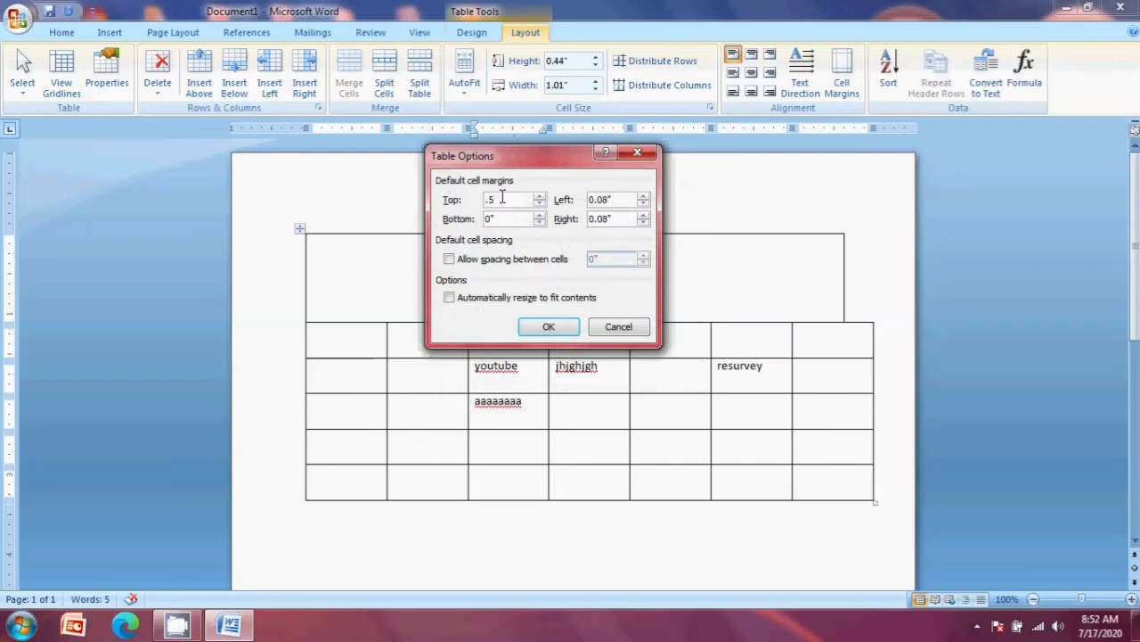
drag(502, 198, 466, 197)
drag(504, 219, 473, 219)
drag(618, 199, 548, 198)
text(.5)
drag(615, 216, 558, 211)
text(.5)
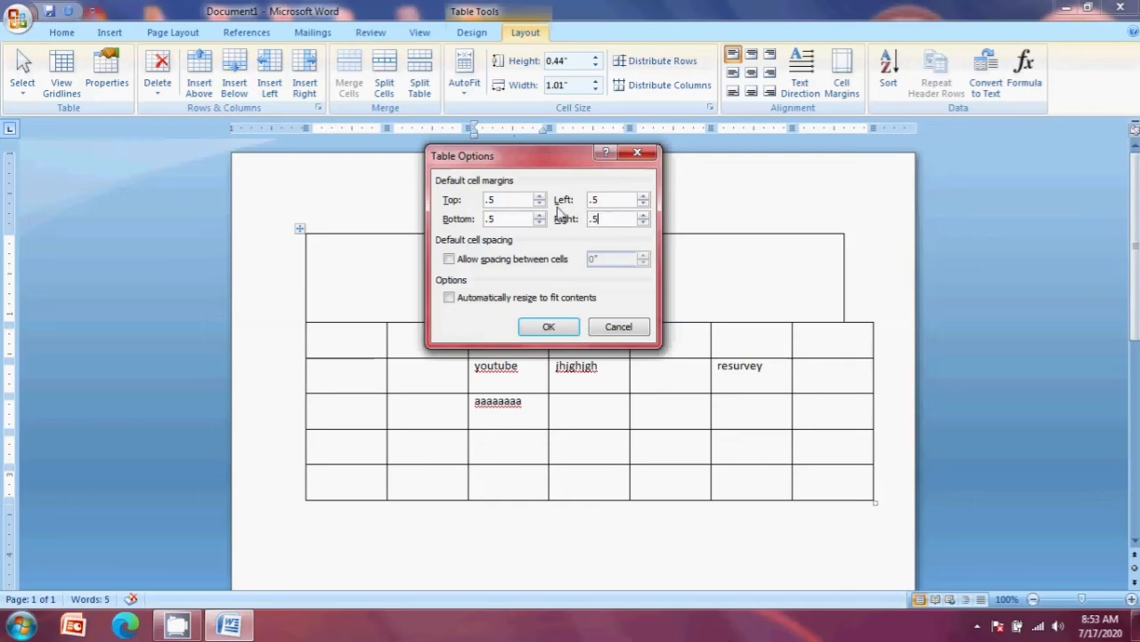
click(540, 327)
Undo the cell margin change, and reopen the default cell margin settings without changing anything
mouse_move(1135, 209)
mouse_down()
mouse_move(1135, 406)
mouse_move(1136, 206)
mouse_up()
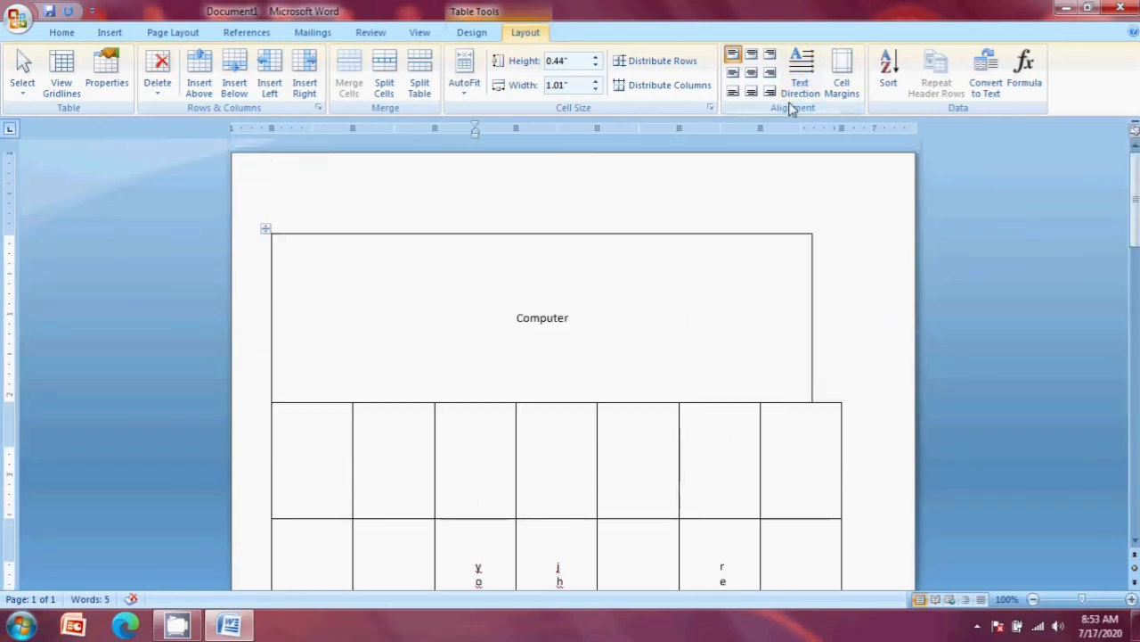
key(ctrl+z)
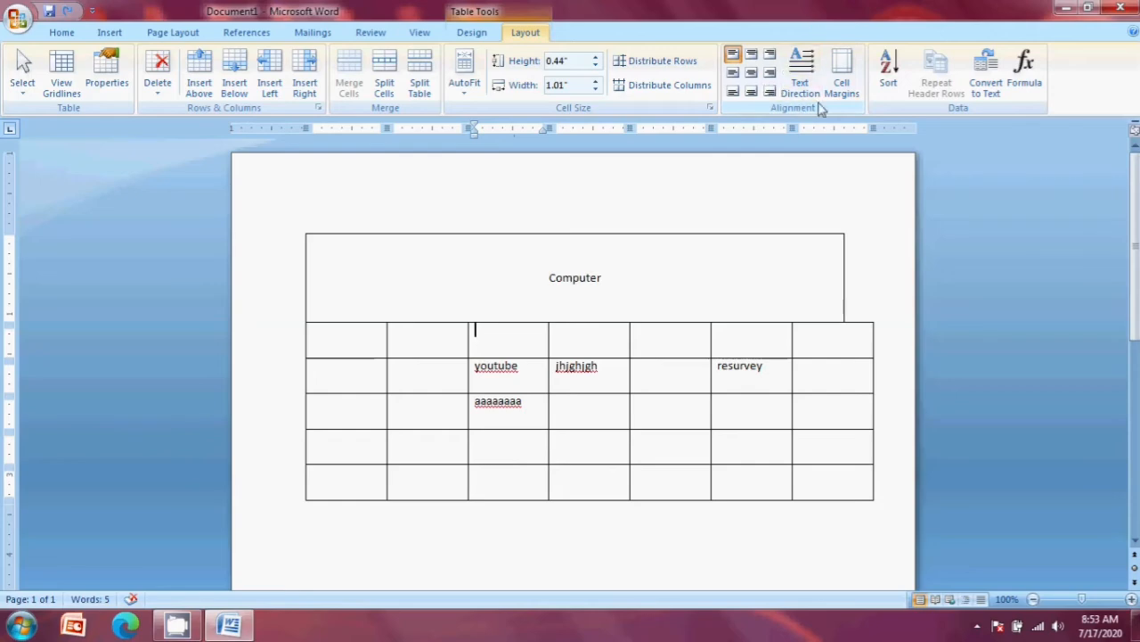
click(845, 90)
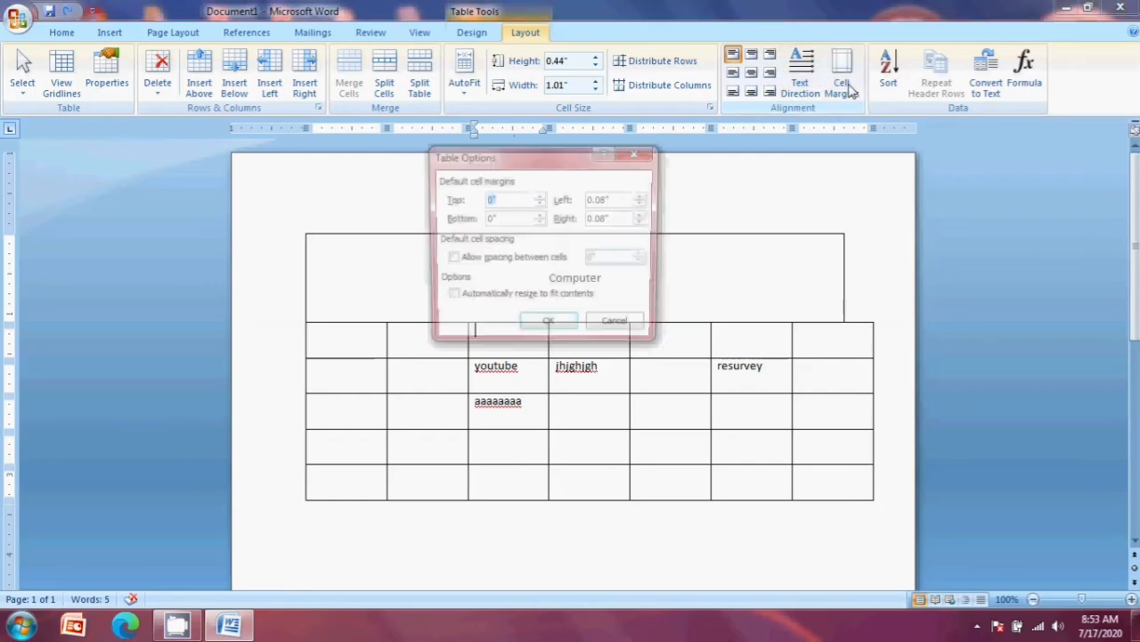
click(638, 154)
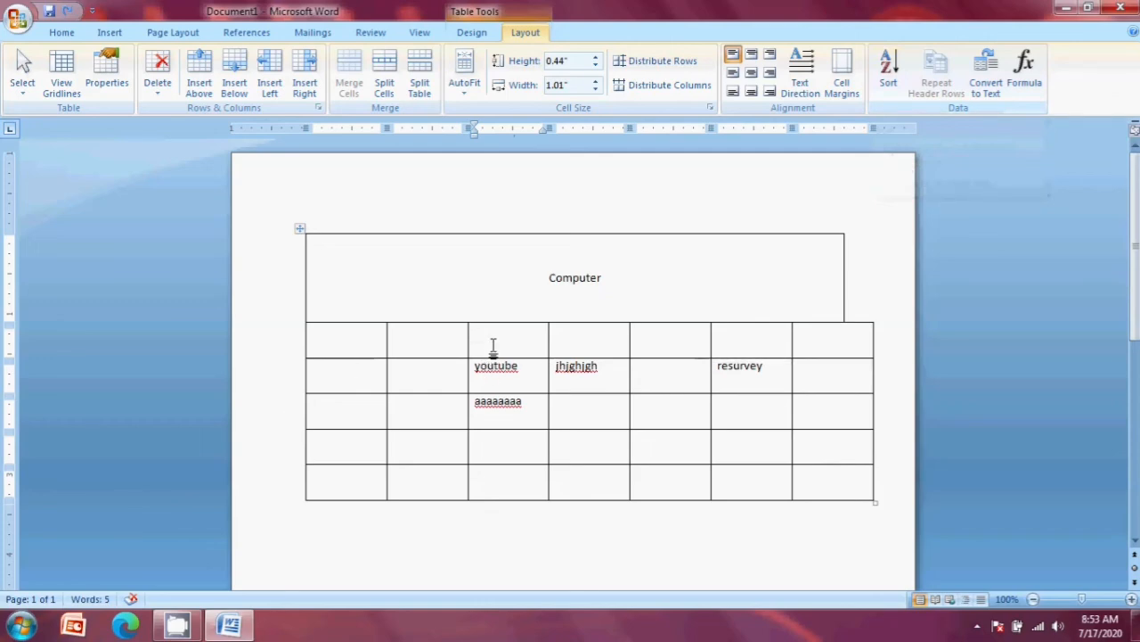
Fill the empty third-column cells below the "Computer" row with "ttttttttt", "qqqqqqqq" and "mmmmmm", from top to bottom
text(ttttttttt)
click(483, 441)
text(qqqqqqqq)
click(512, 479)
text(mmmmmmm)
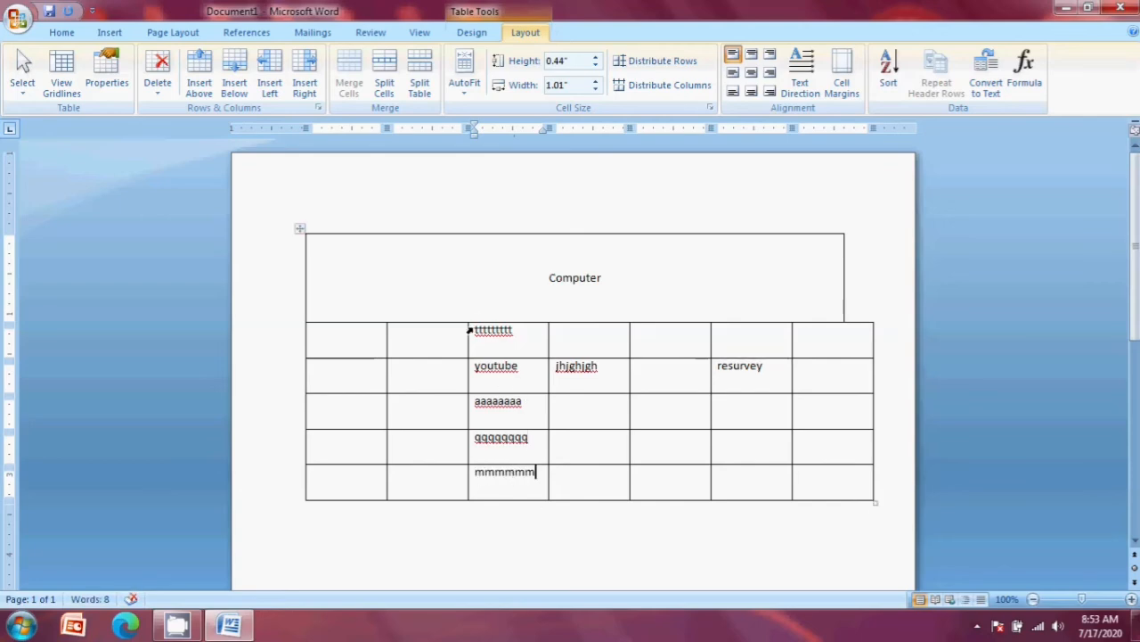
Sort the rows below "Computer" by Column 3 as text in ascending order, with no header row
drag(468, 329, 509, 481)
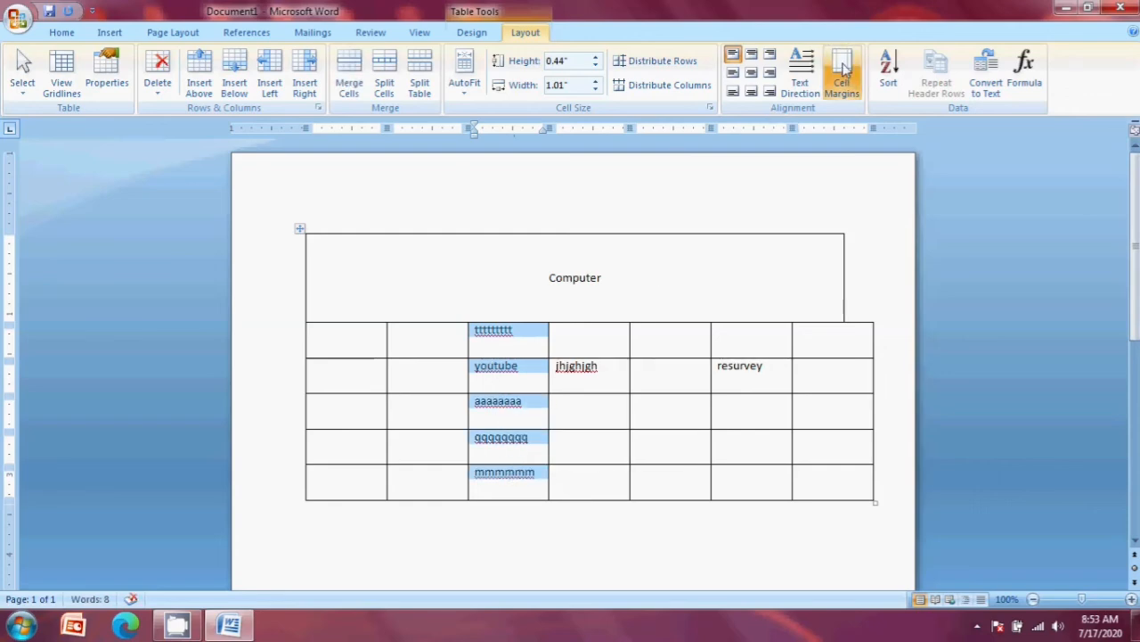
click(887, 71)
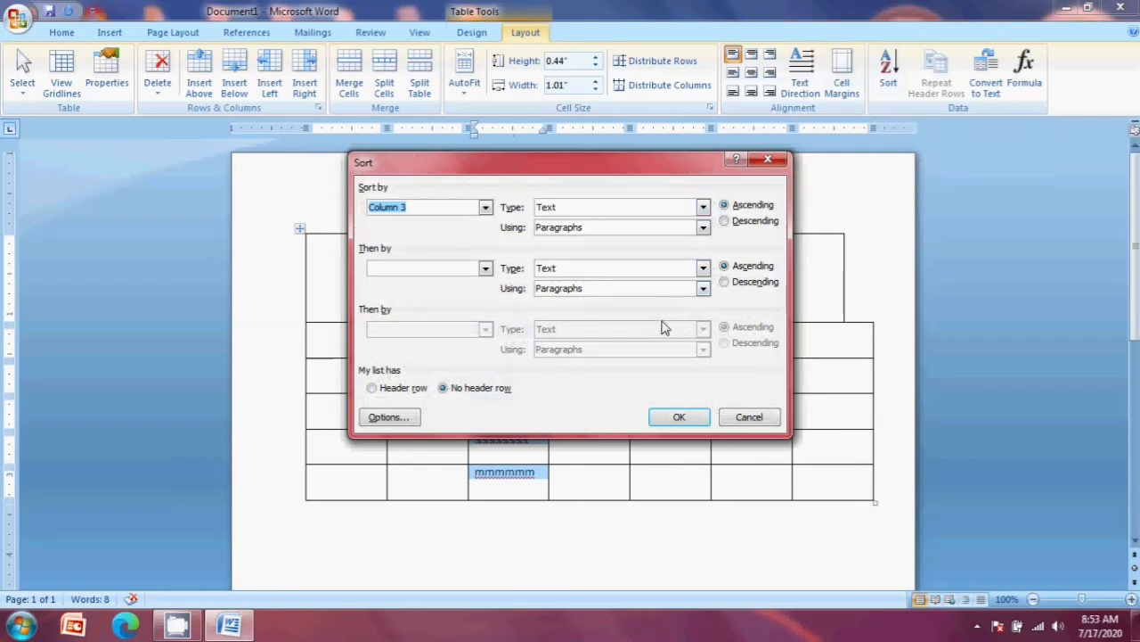
click(674, 419)
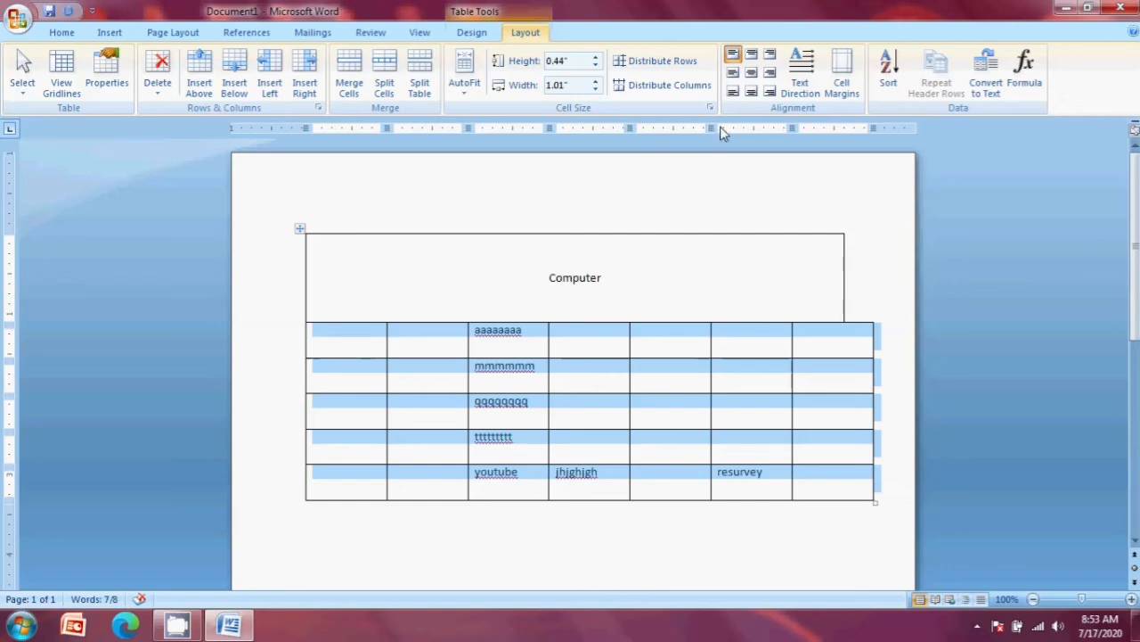
Sort the rows below "Computer" by Column 3 as text in descending order, with no header row
click(636, 347)
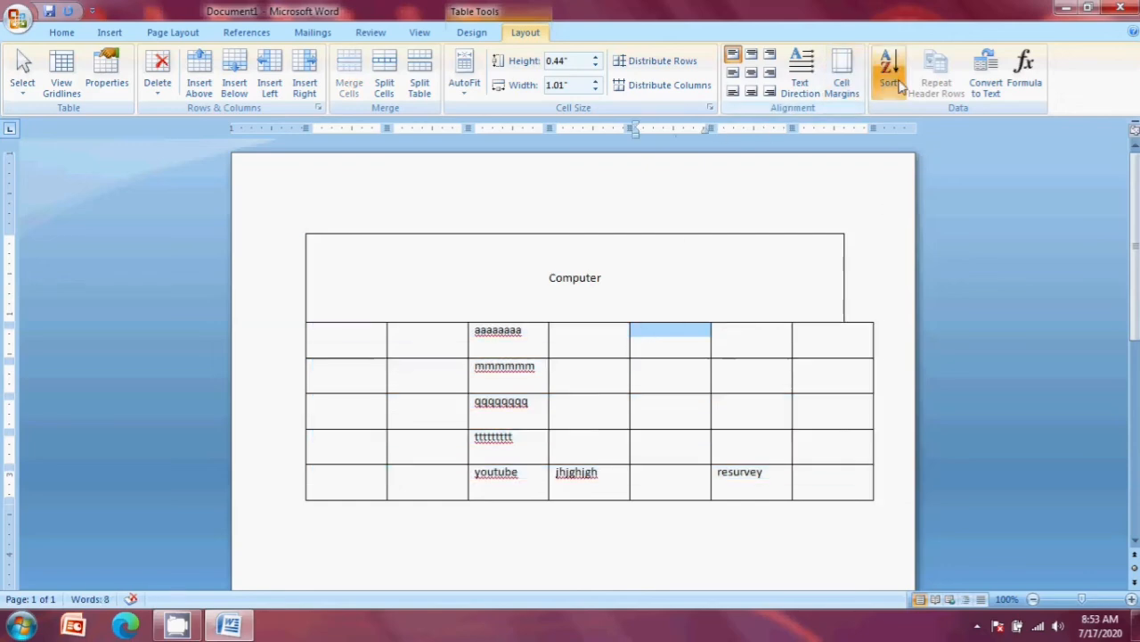
drag(467, 334, 516, 490)
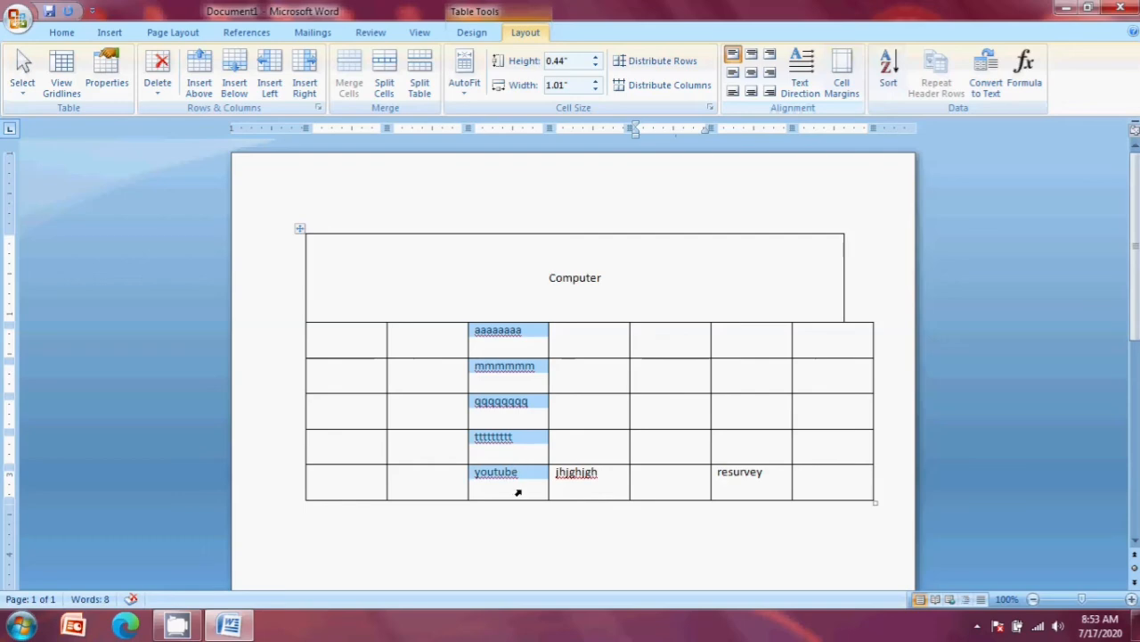
click(888, 71)
click(723, 221)
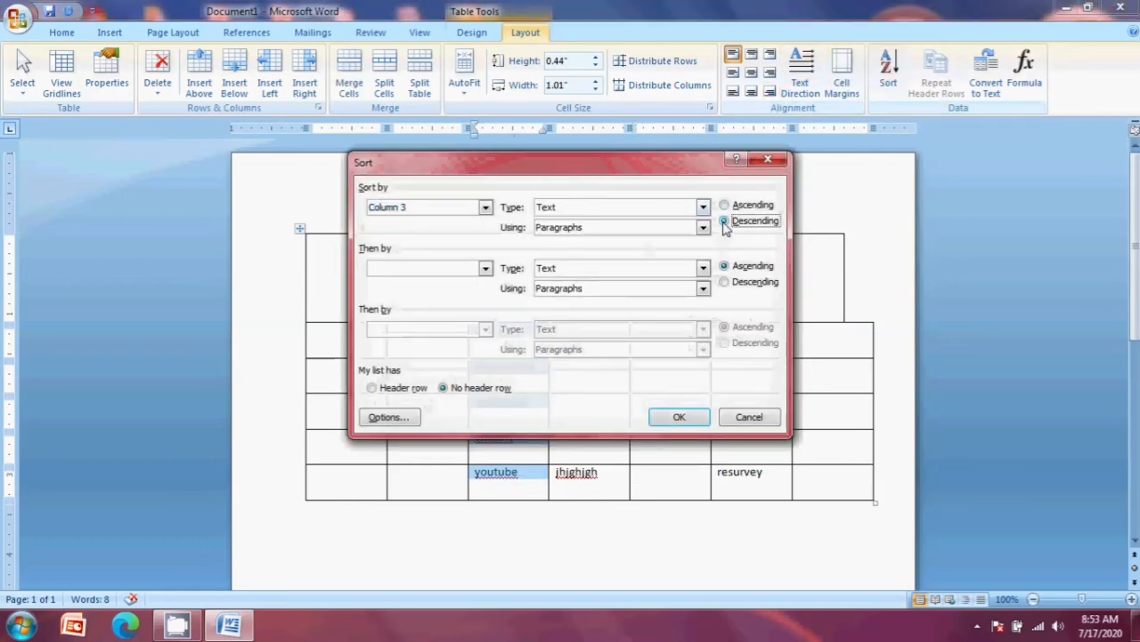
click(677, 417)
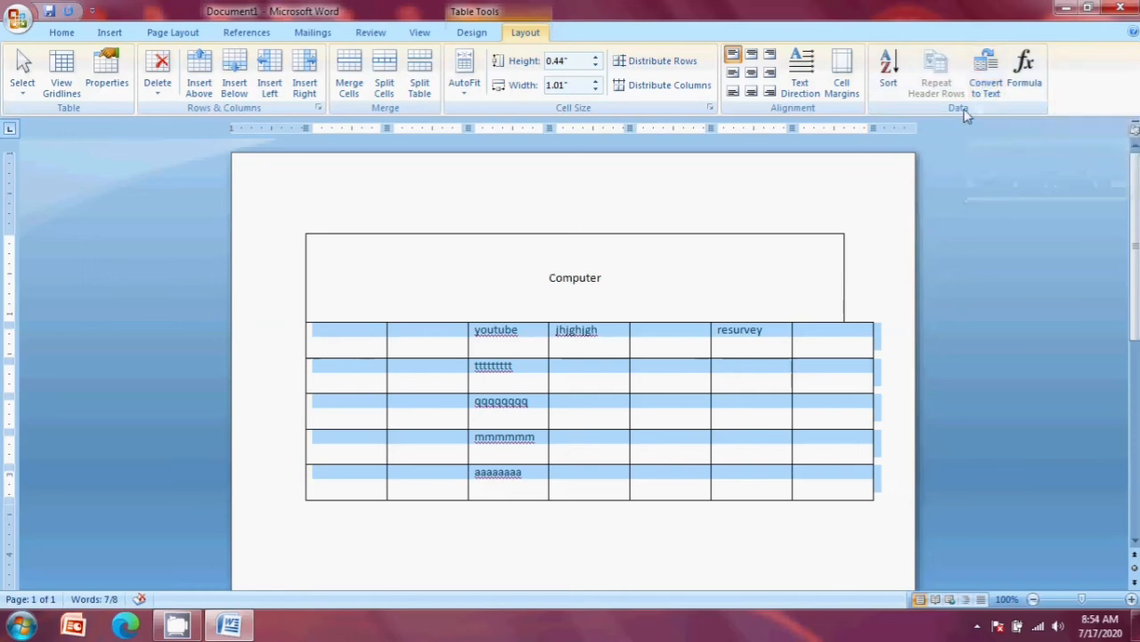
Convert all the rows below "Computer" to text separated with tabs, and undo the conversion
click(390, 366)
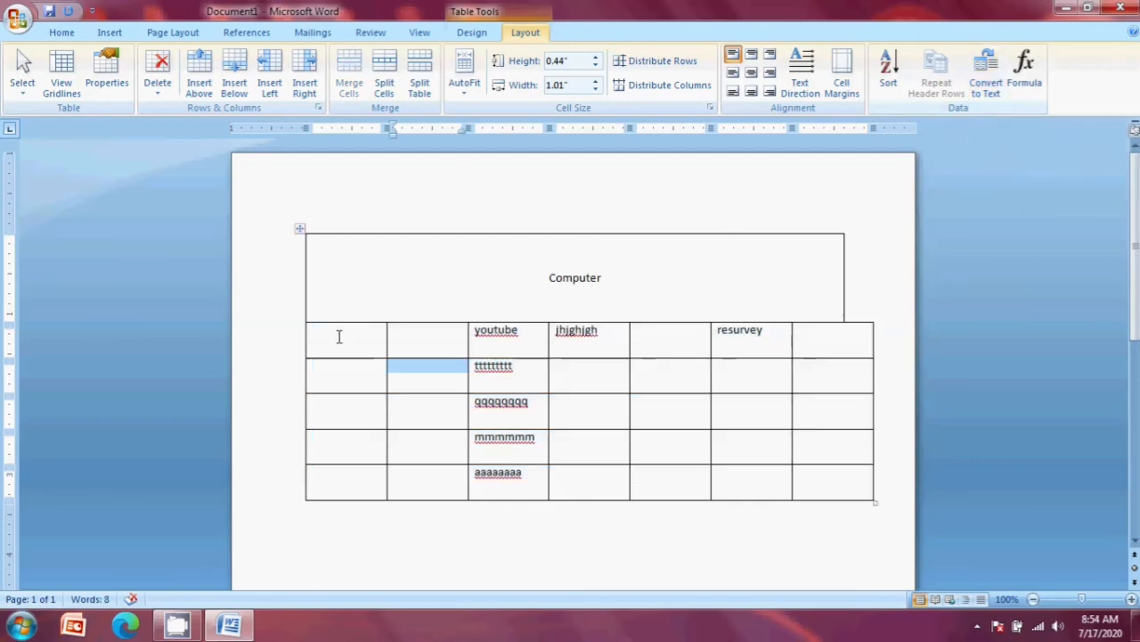
drag(339, 335, 848, 487)
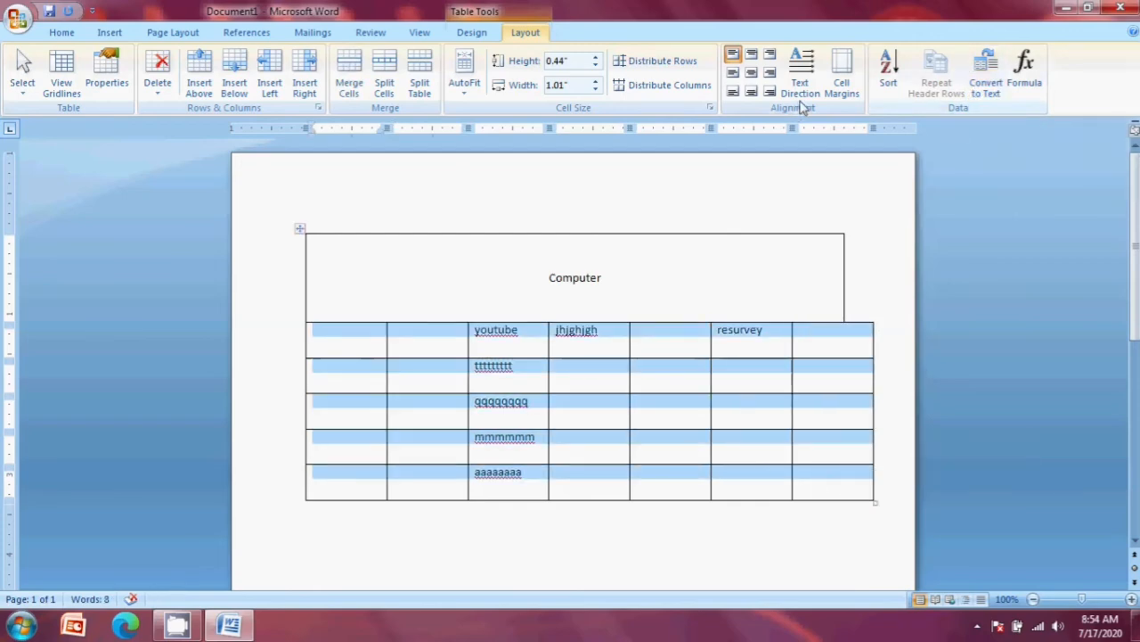
click(991, 82)
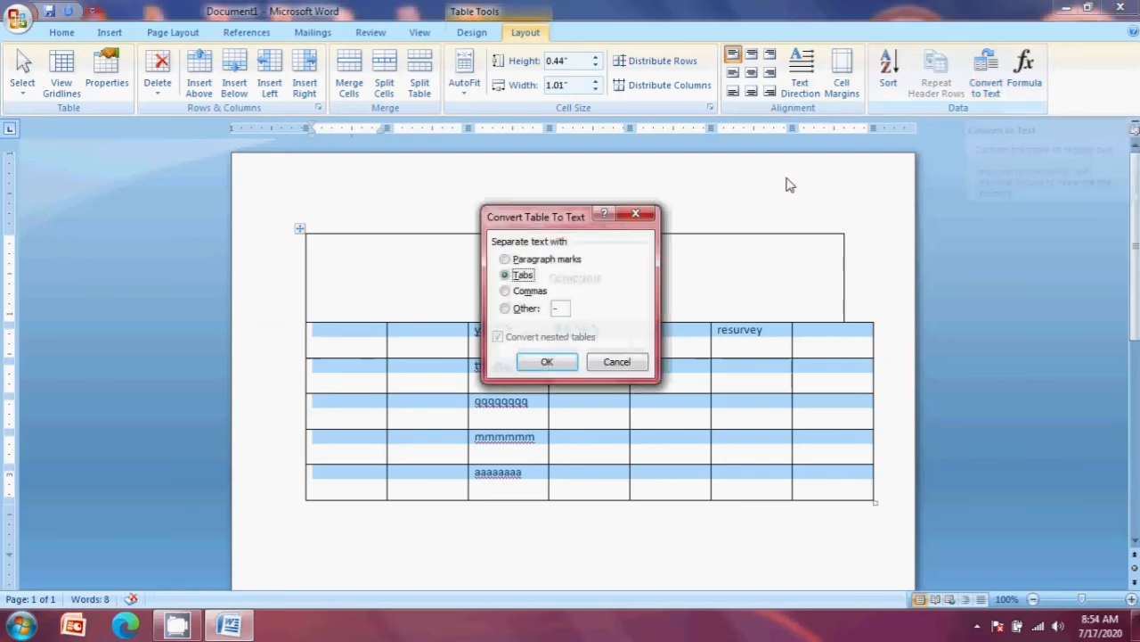
click(546, 362)
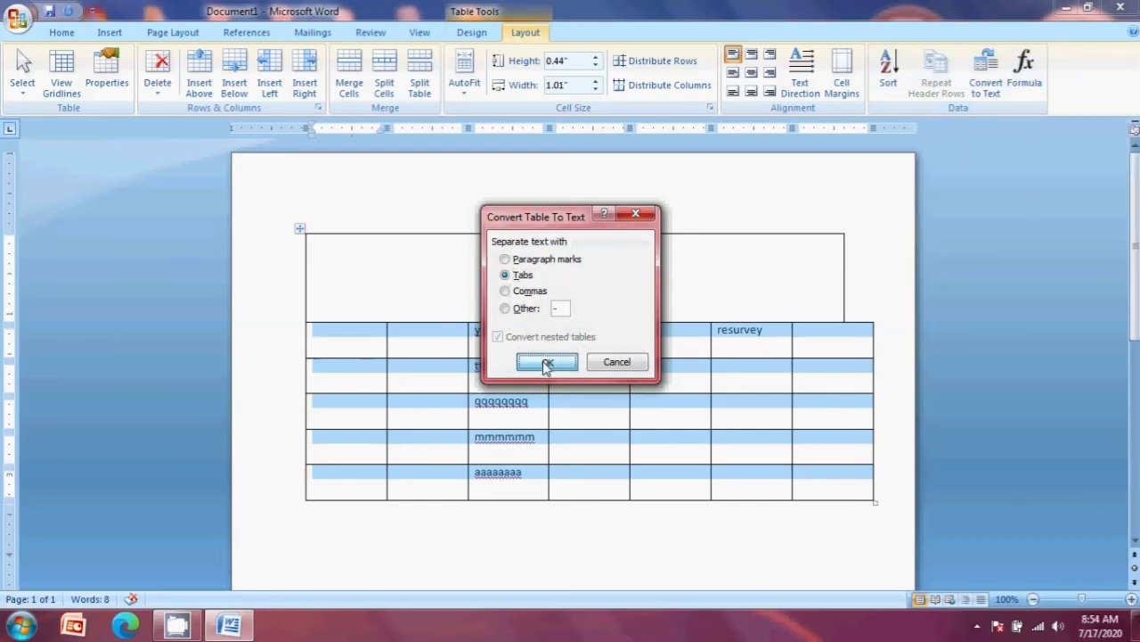
click(626, 526)
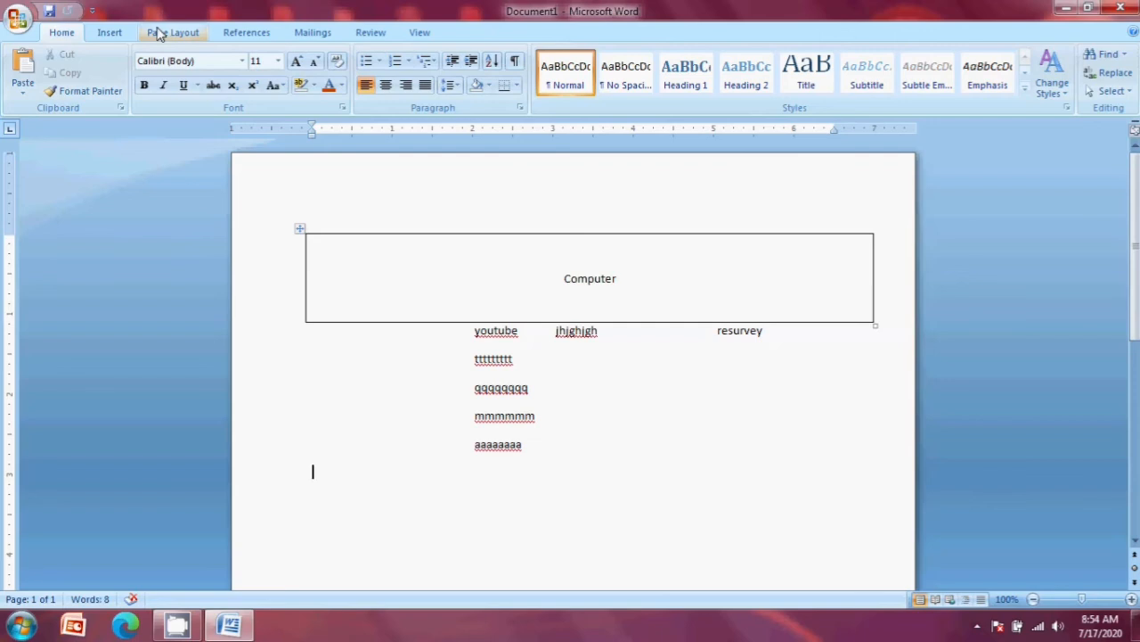
click(110, 33)
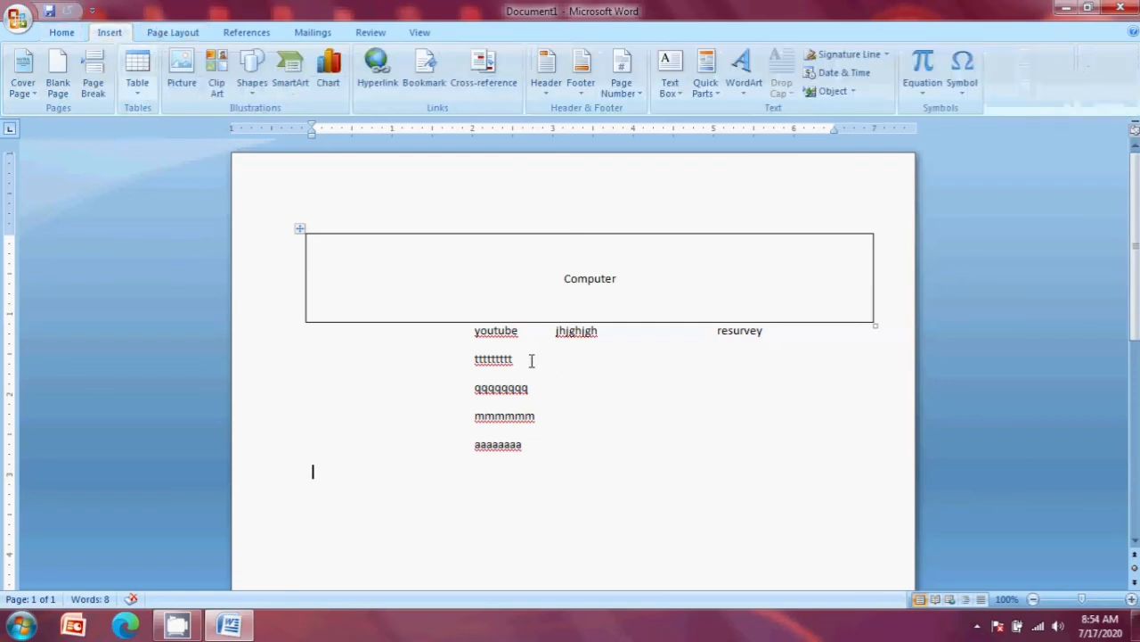
key(ctrl+z)
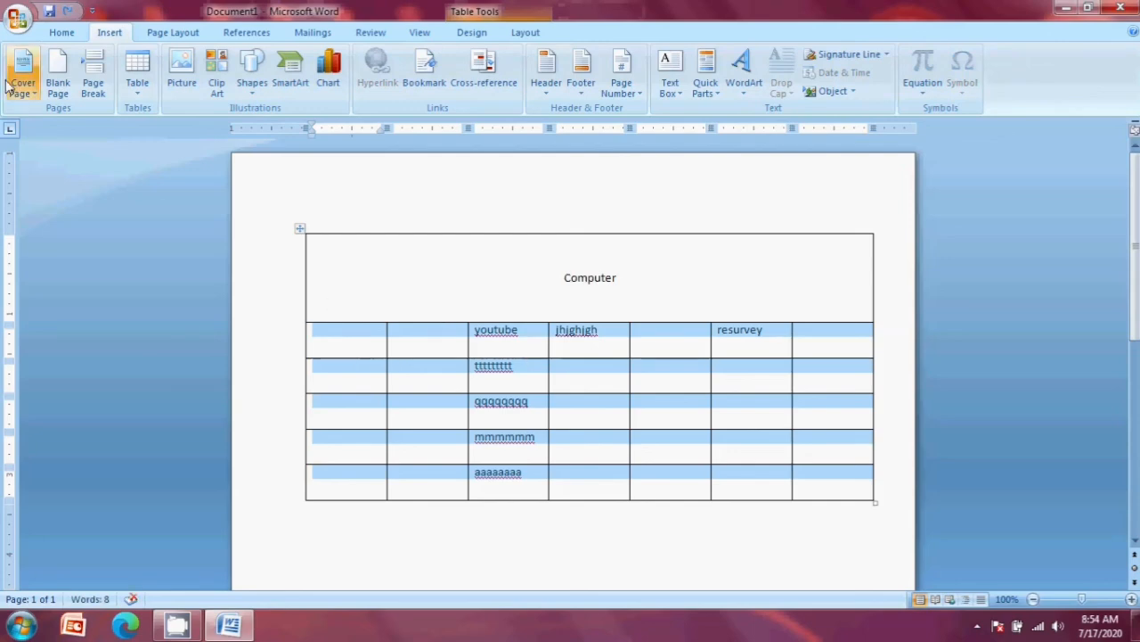
click(137, 87)
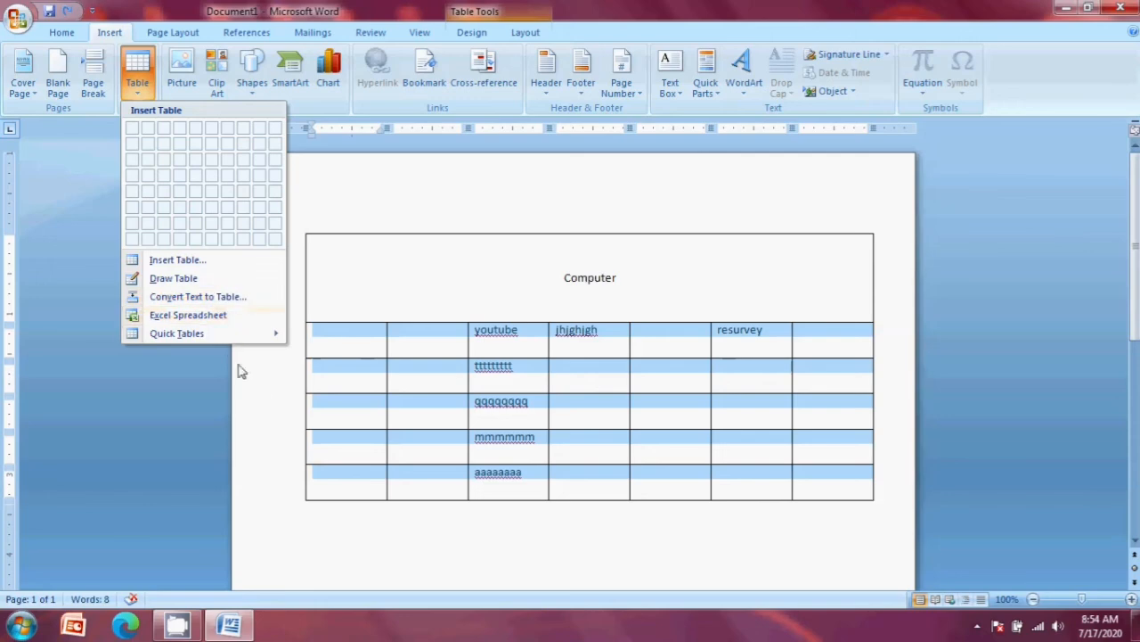
click(262, 388)
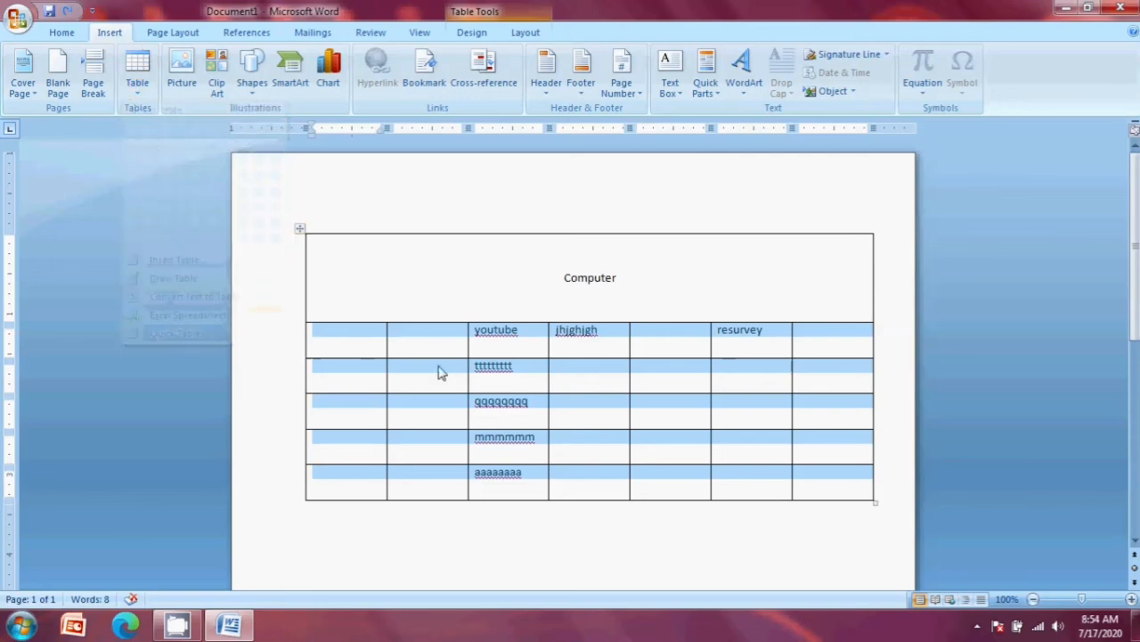
click(137, 90)
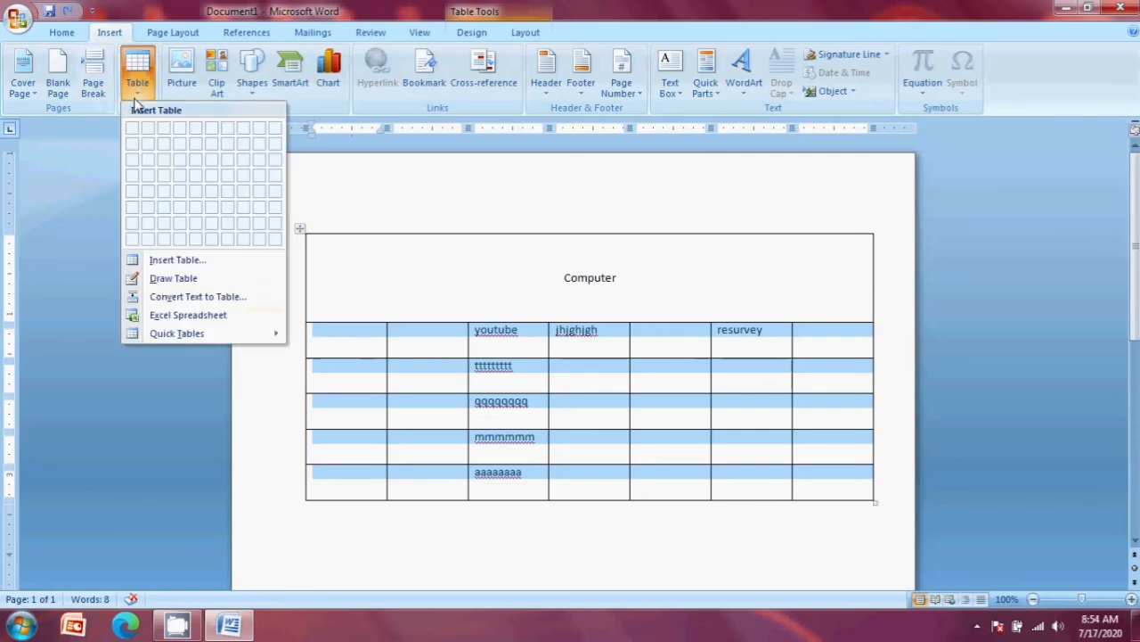
click(270, 388)
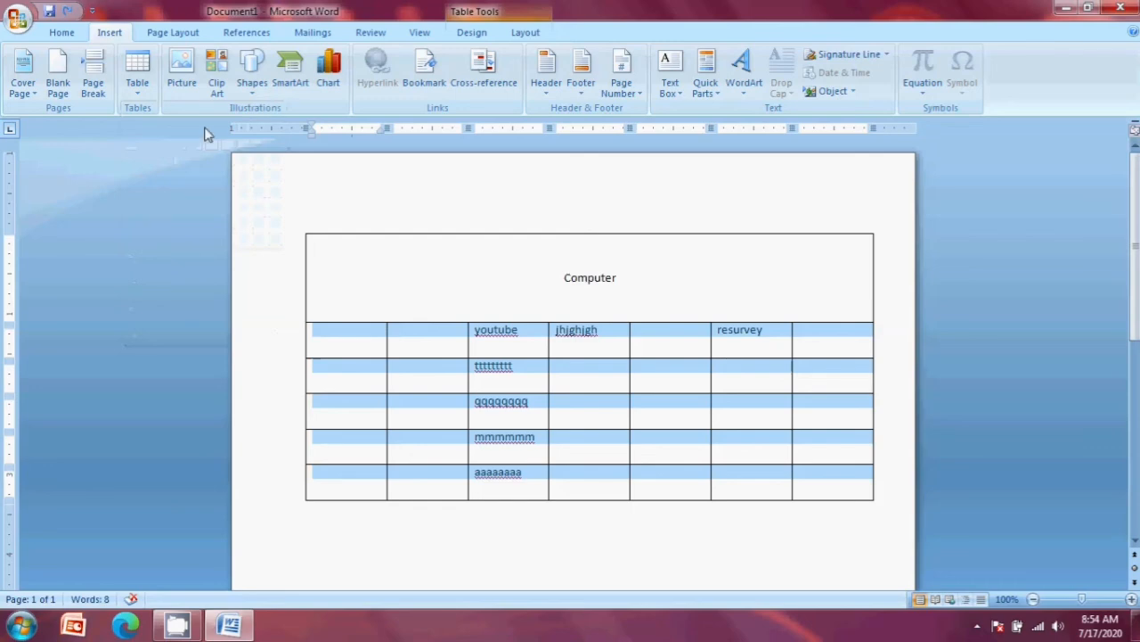
Convert the selected rows below "Computer" to text separated with tabs
click(526, 33)
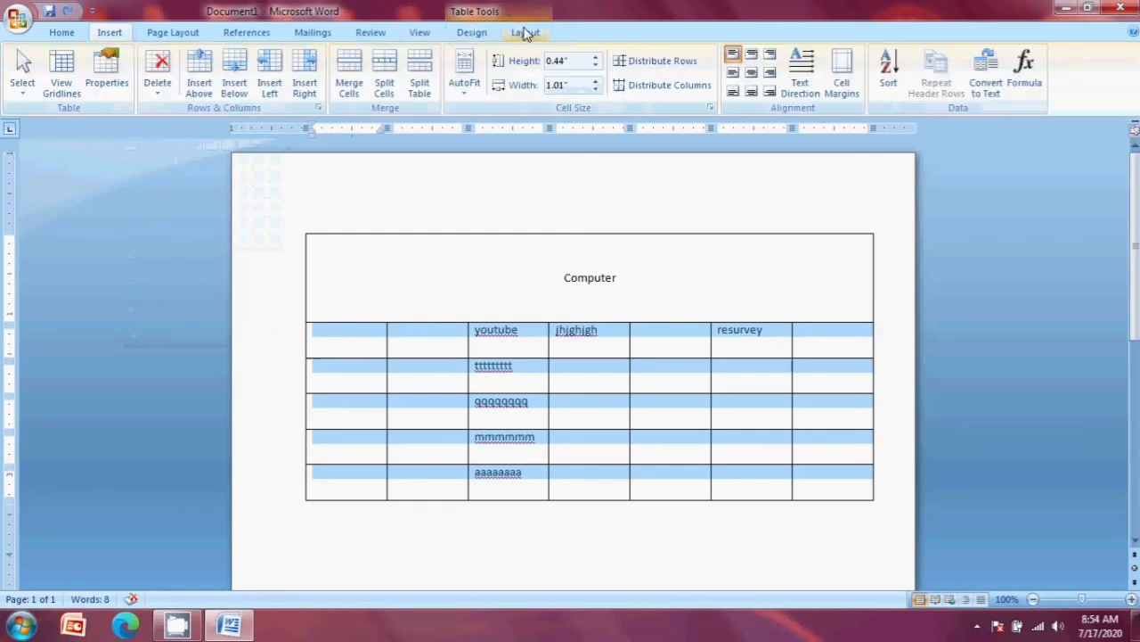
click(986, 79)
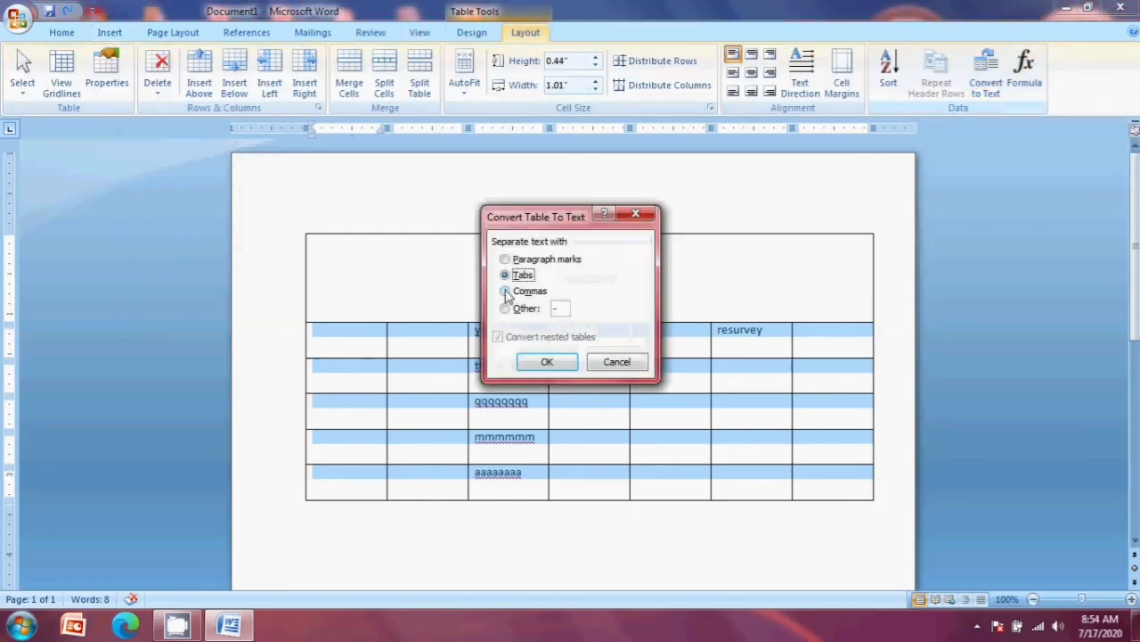
click(547, 361)
Convert the selected text back to a 7-column table with automatic fixed column width, separating the text at tabs
click(110, 32)
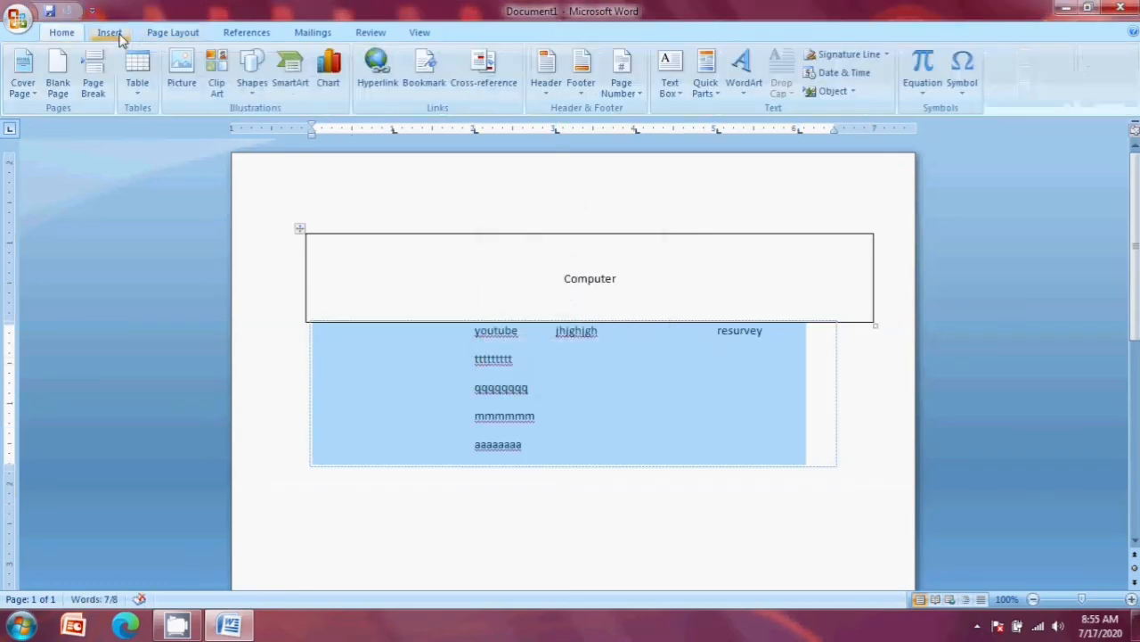
click(137, 80)
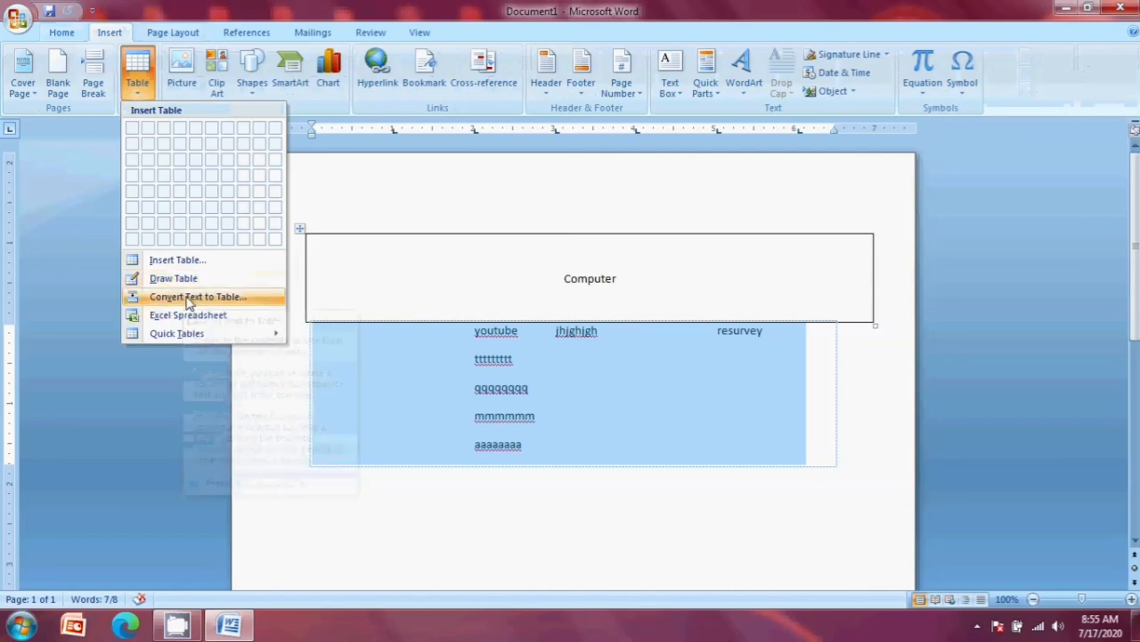
click(187, 300)
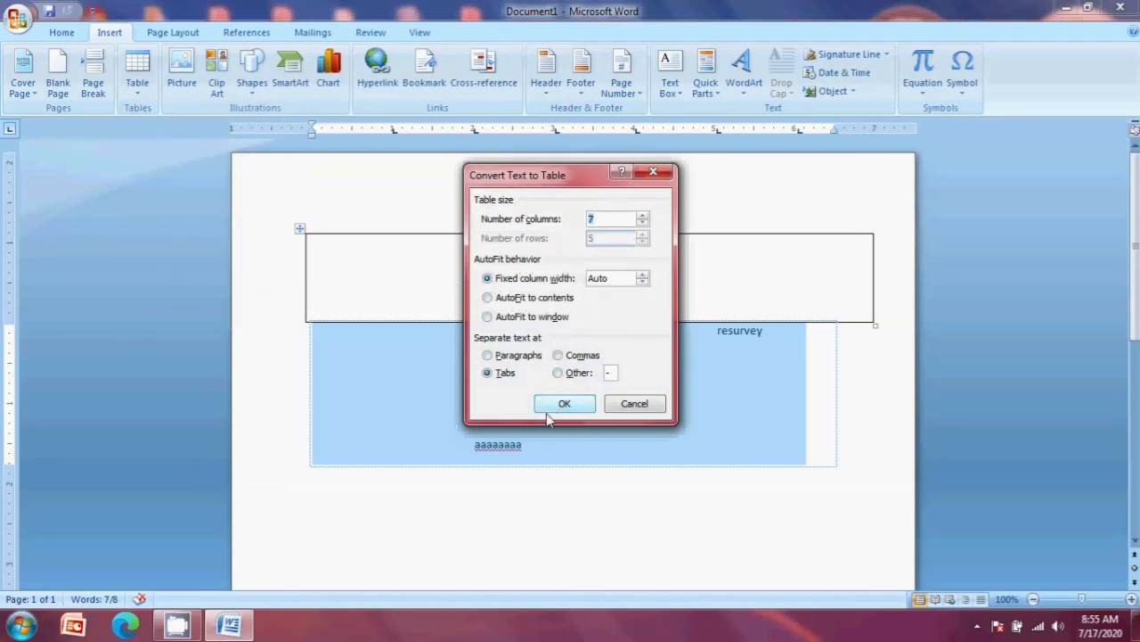
click(548, 416)
click(535, 436)
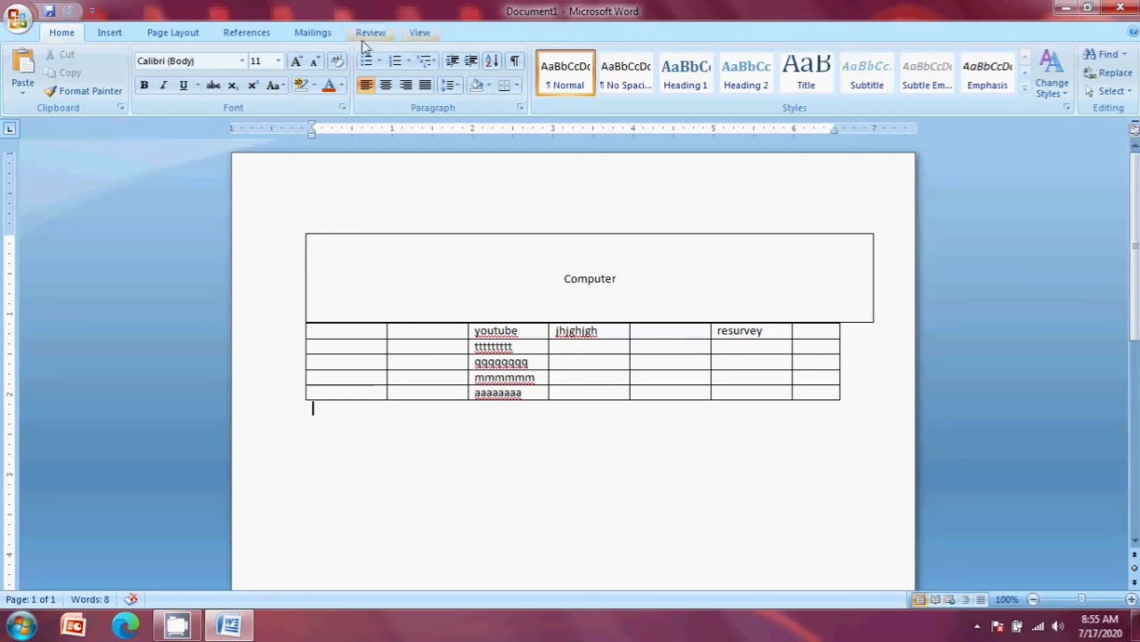
click(109, 33)
click(370, 318)
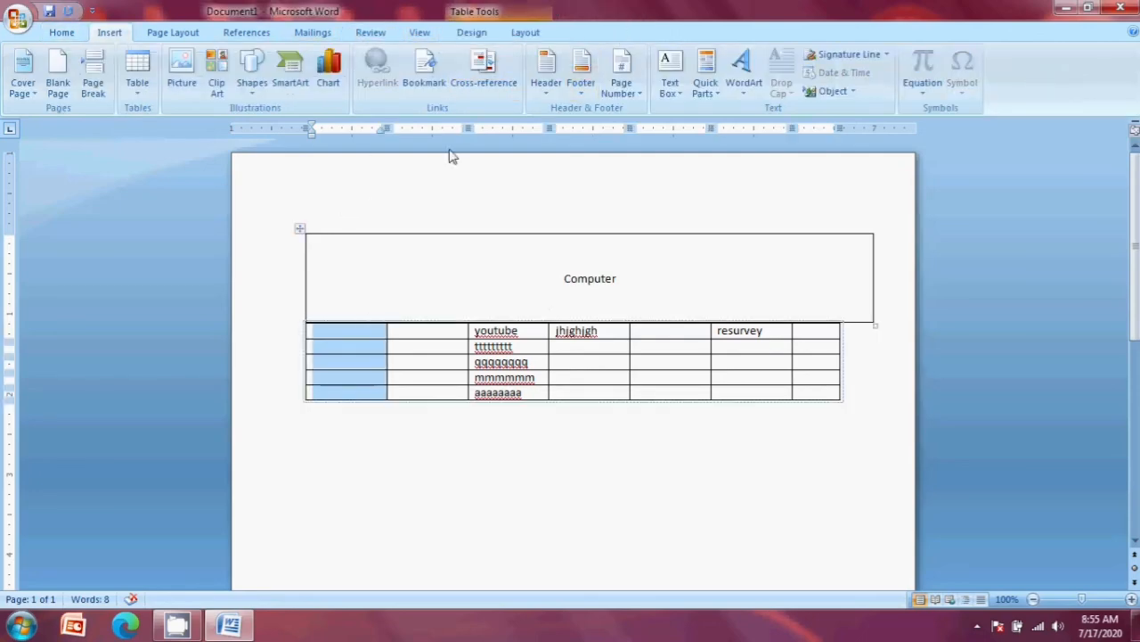
click(407, 267)
Enter 65, 80, 20 and 35 from top to bottom in the first-column cells below the "Computer" row
click(542, 33)
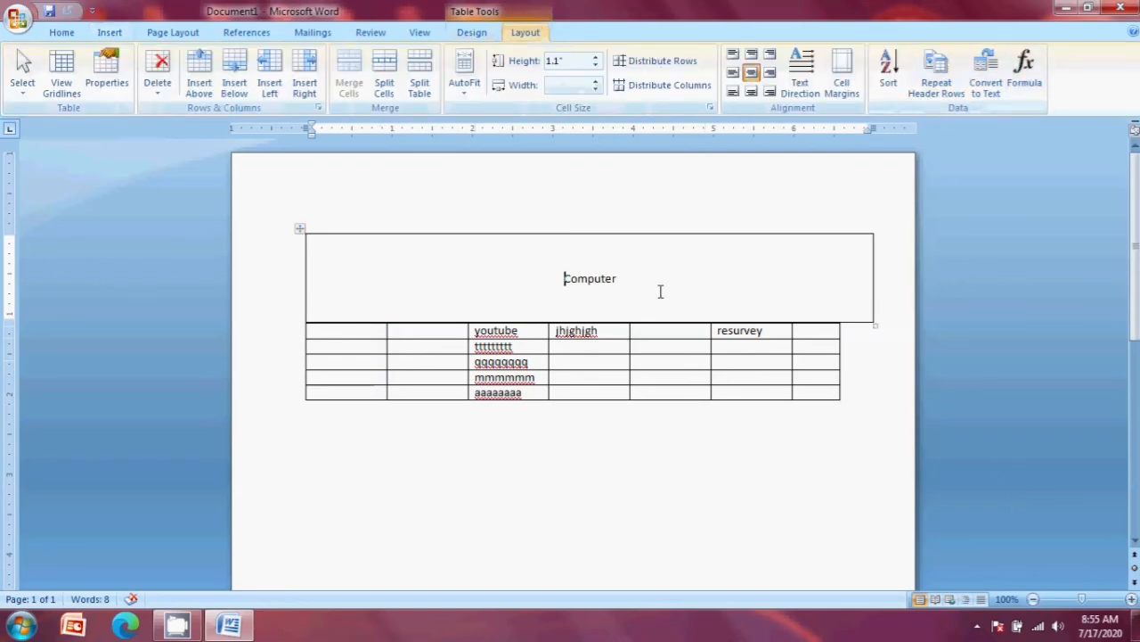
click(338, 333)
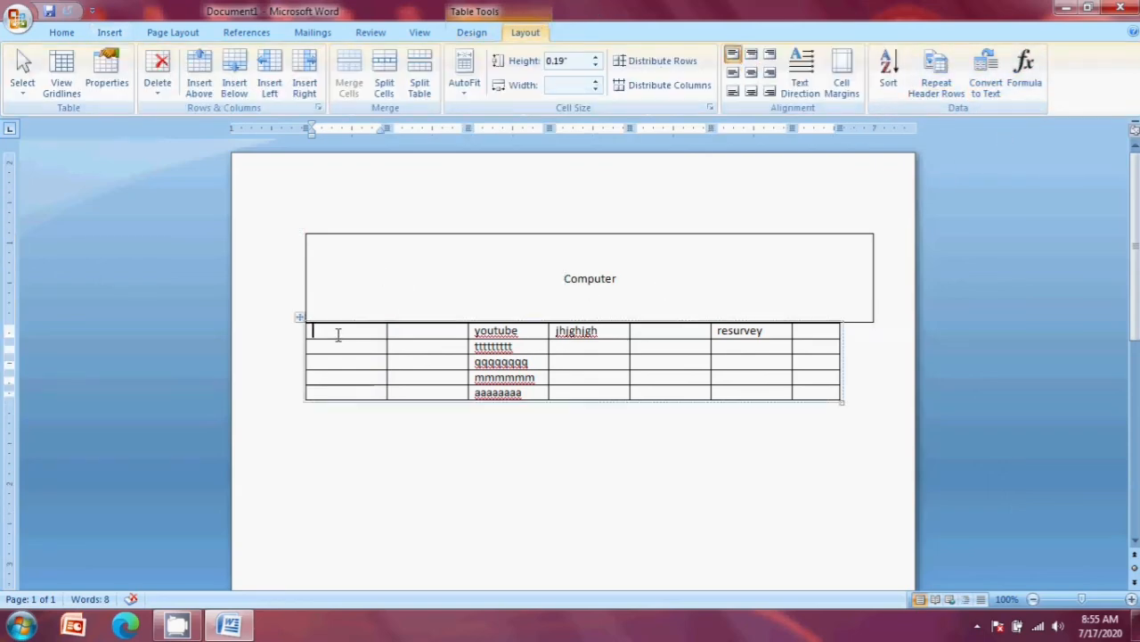
text(65)
click(335, 347)
text(80)
click(330, 362)
text(20)
click(325, 376)
text(35)
Insert the formula =SUM(ABOVE) in the empty bottom cell of the first column
click(318, 392)
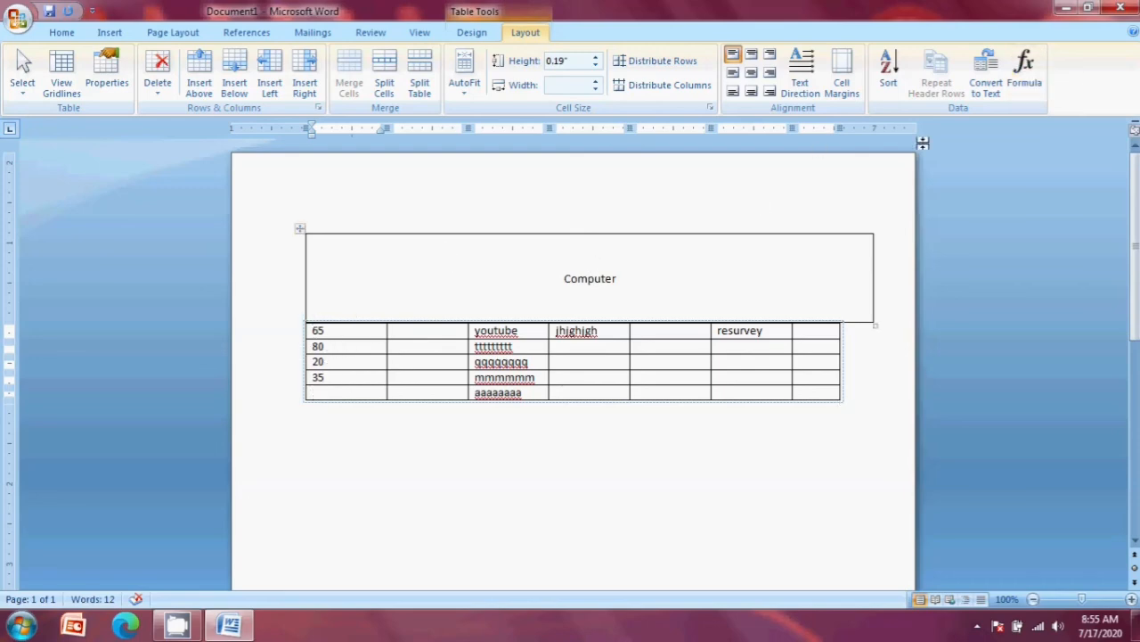
click(1024, 72)
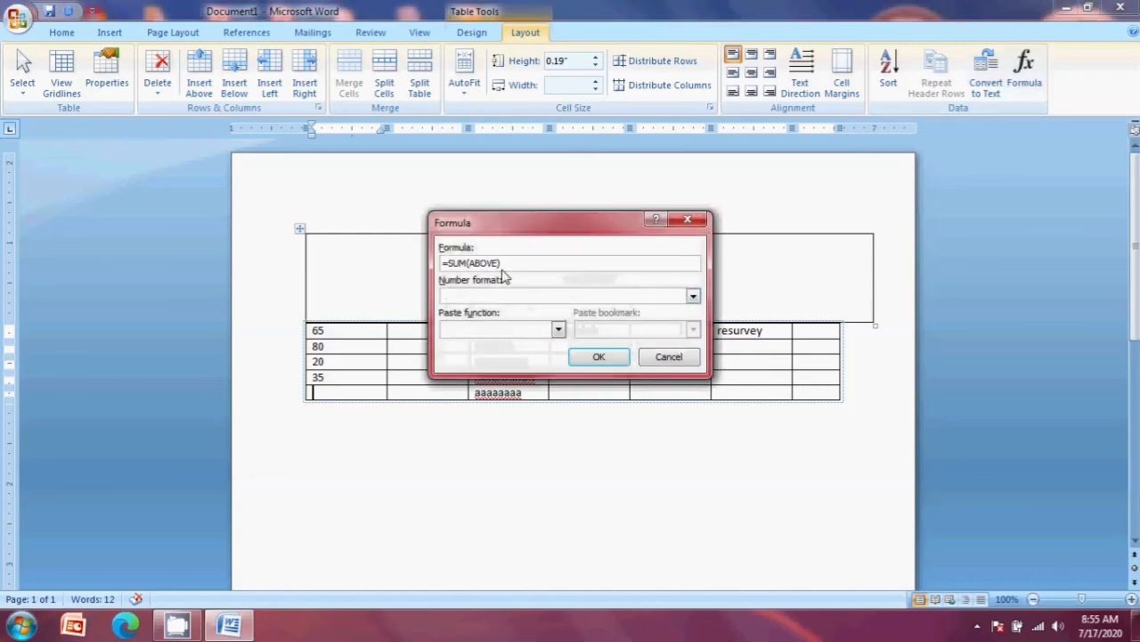
drag(531, 230, 685, 190)
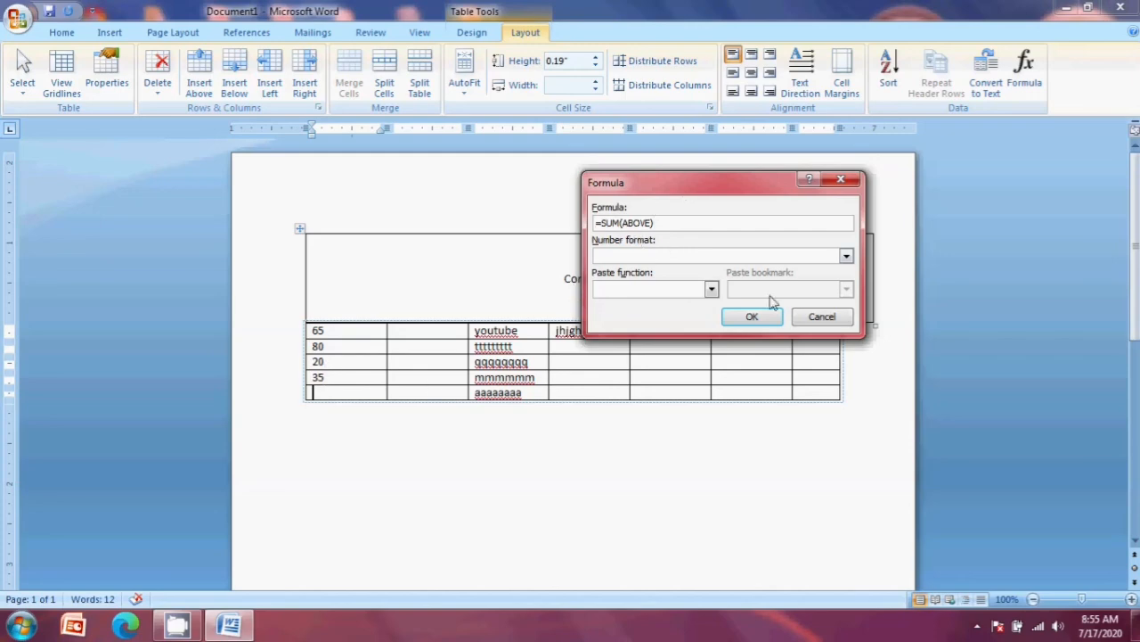
click(758, 319)
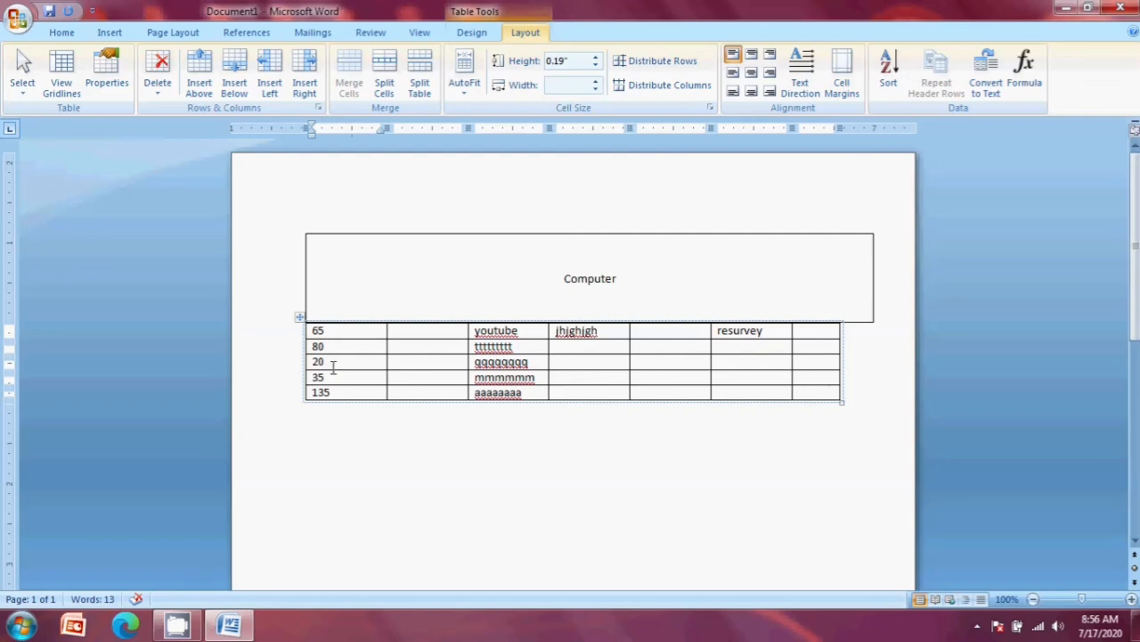
Delete the total in the first column's bottom cell and insert the =SUM(ABOVE) formula there again
key(BackSpace)
key(BackSpace)
click(1043, 84)
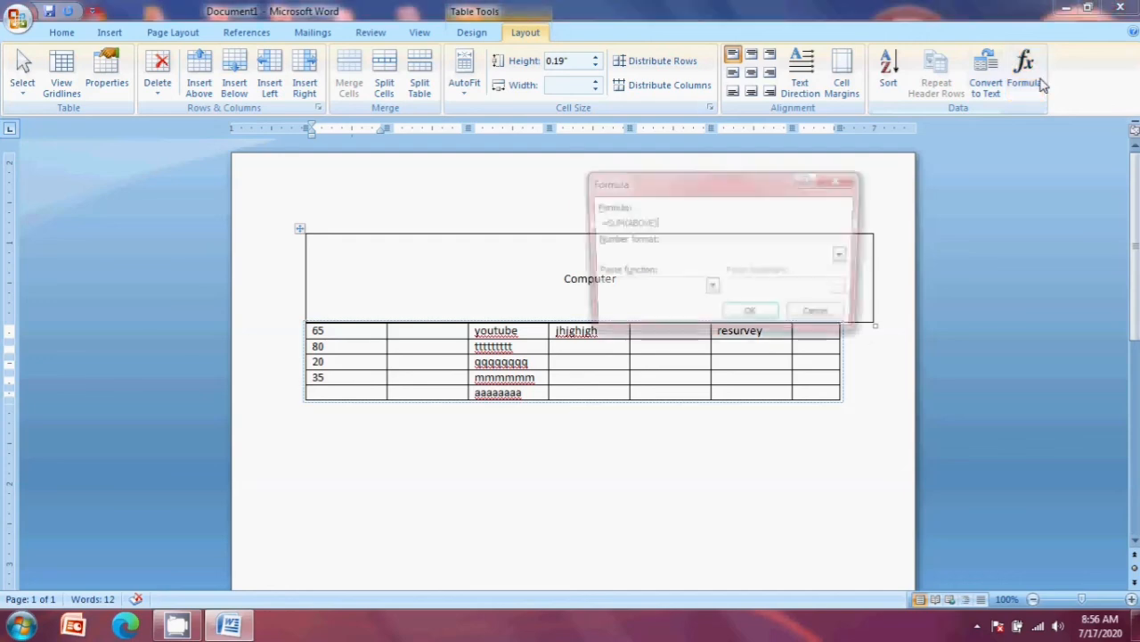
click(753, 317)
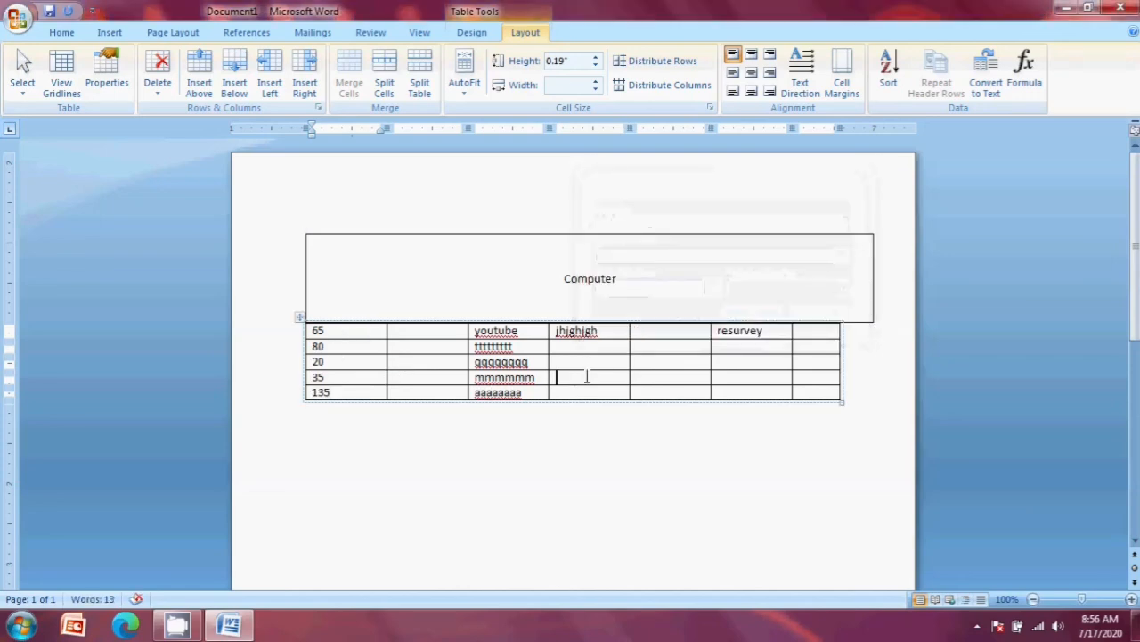
Enter 52, 65 and 74 in the fourth, fifth and sixth cells of the row that starts with 35
text(52)
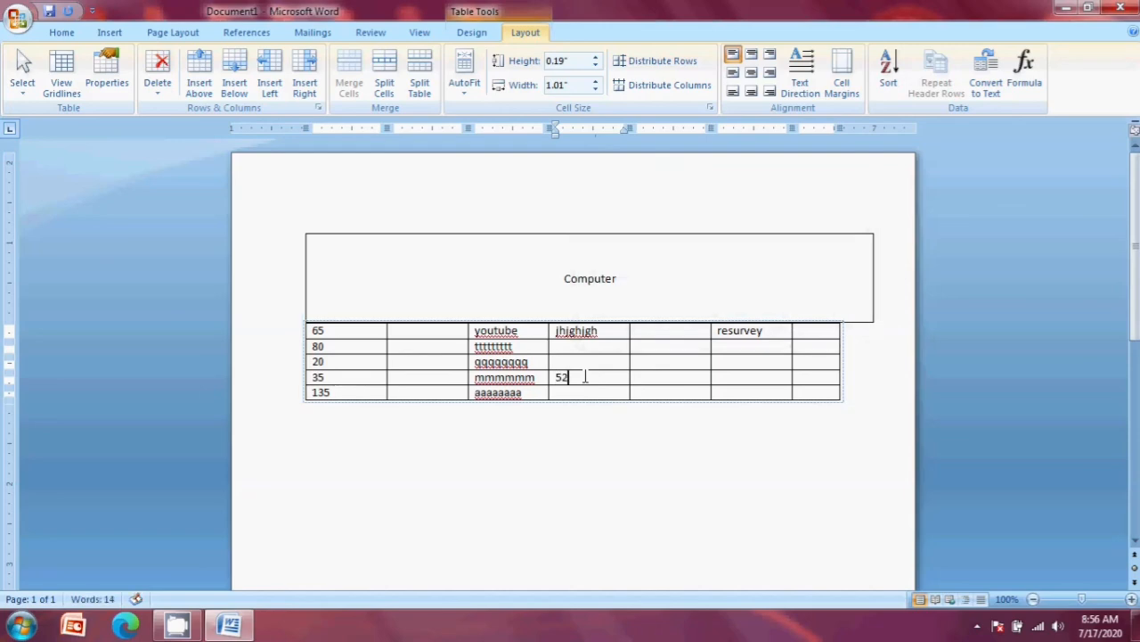
key(Tab)
text(65)
key(Tab)
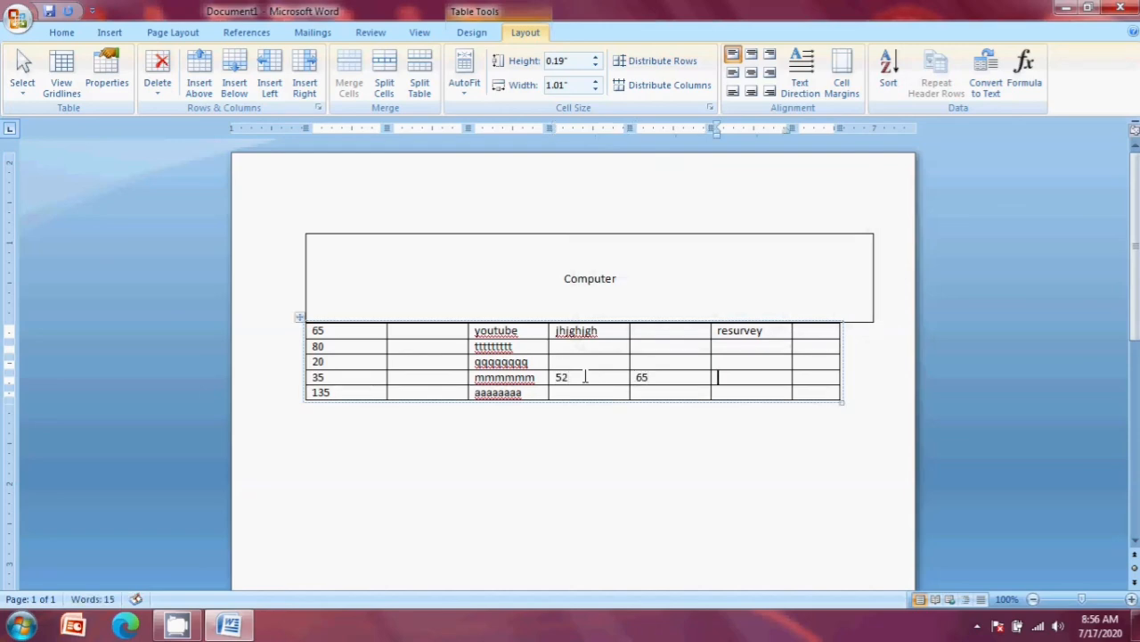
text(74)
key(Tab)
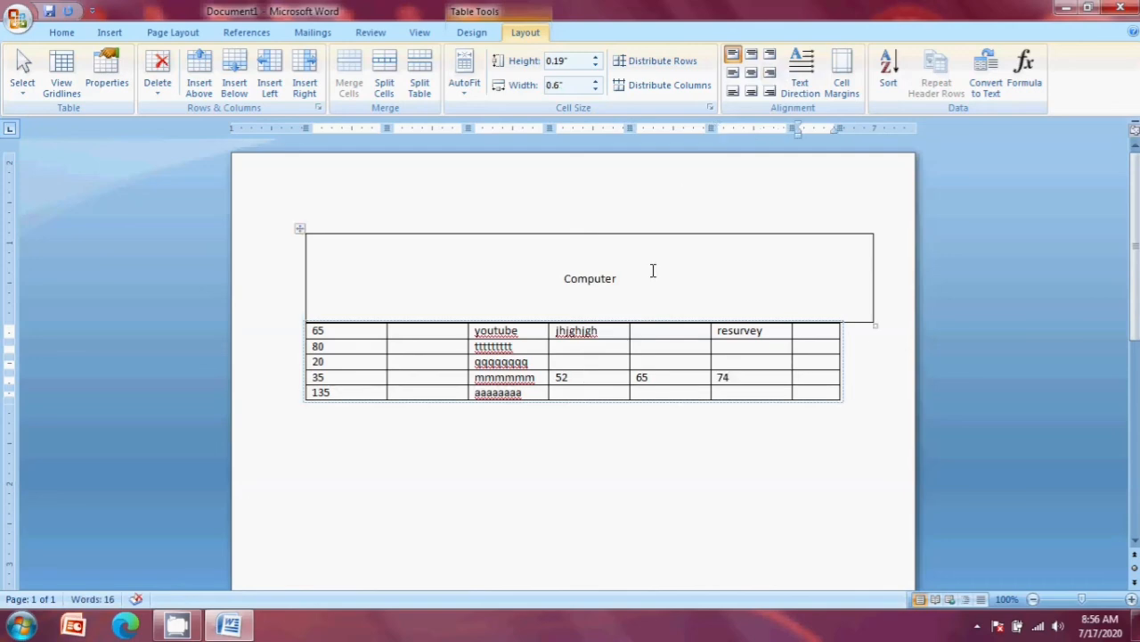
Insert the formula =SUM(LEFT) in the last cell of the row that starts with 35, keeping the row's numbers in view
click(1024, 76)
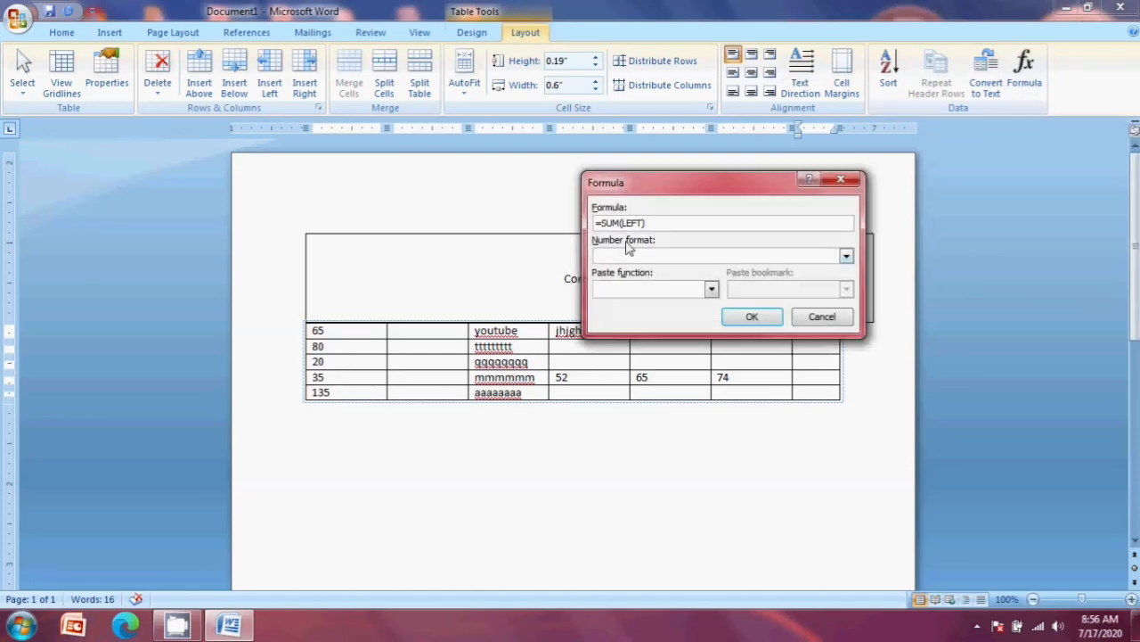
drag(661, 194, 356, 203)
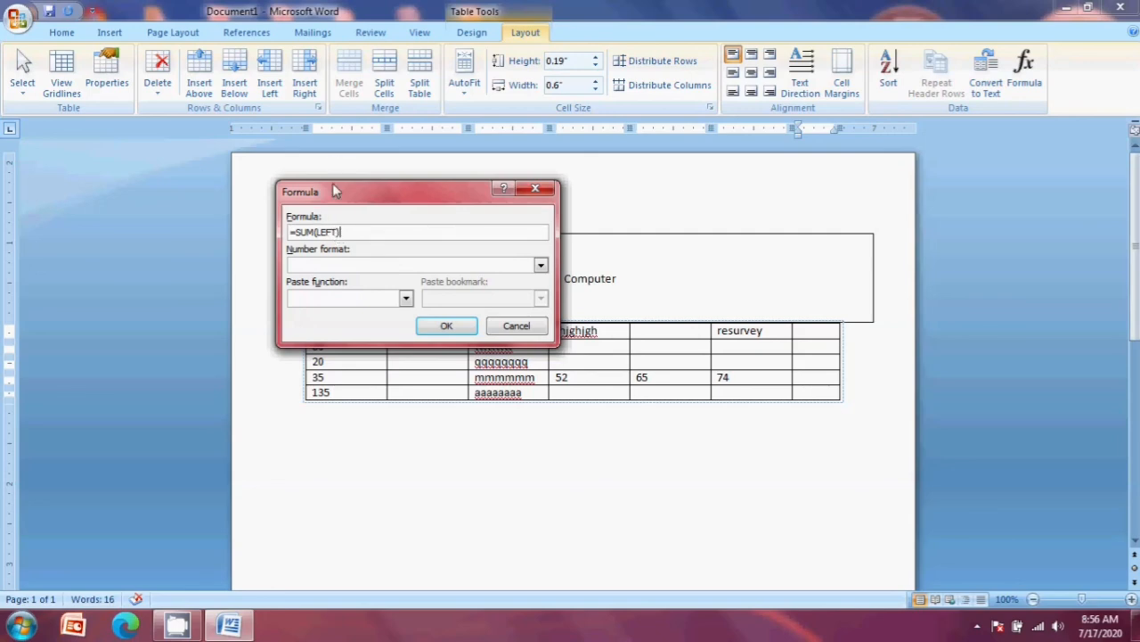
drag(333, 187, 500, 211)
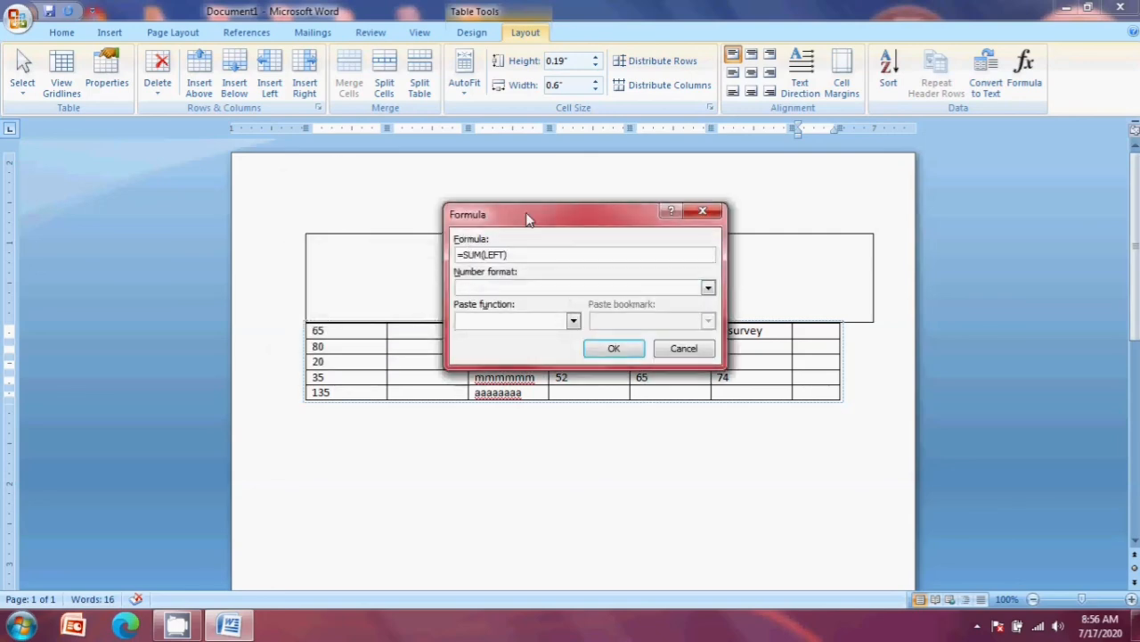
drag(598, 220, 472, 189)
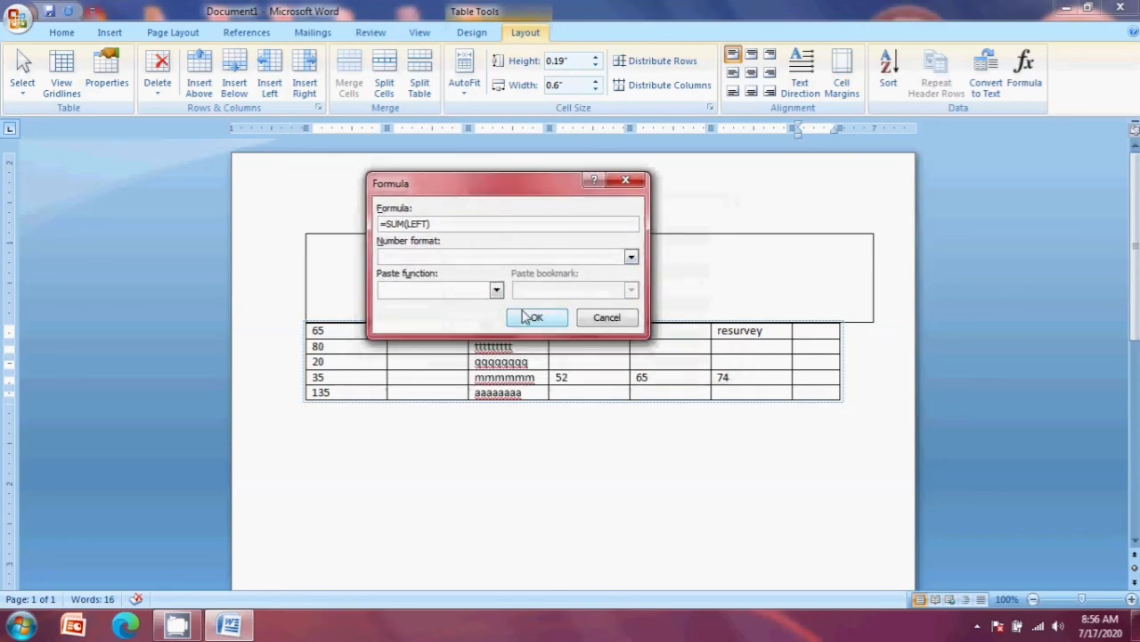
click(535, 318)
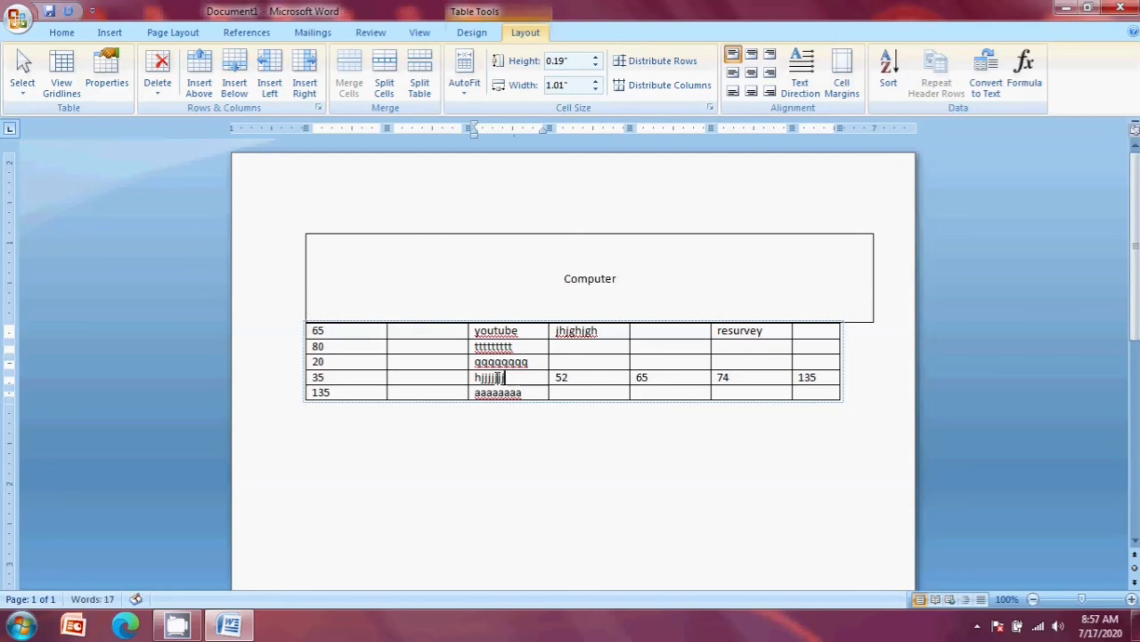
Insert a =SUM(LEFT) formula in the cell containing 52, and undo the insertion
click(596, 377)
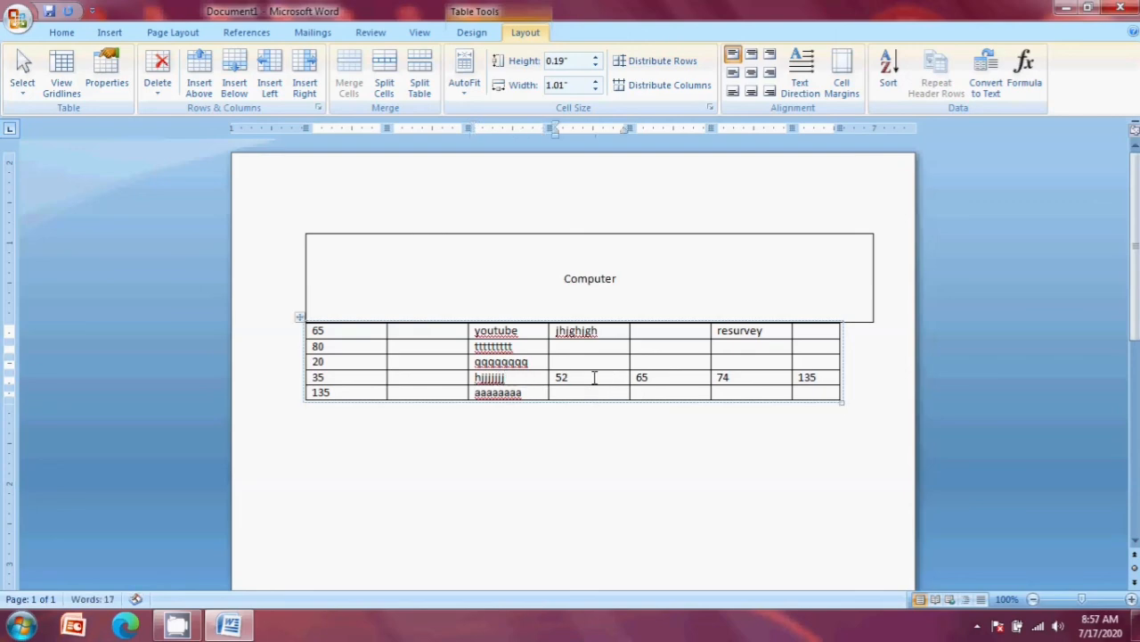
click(1023, 71)
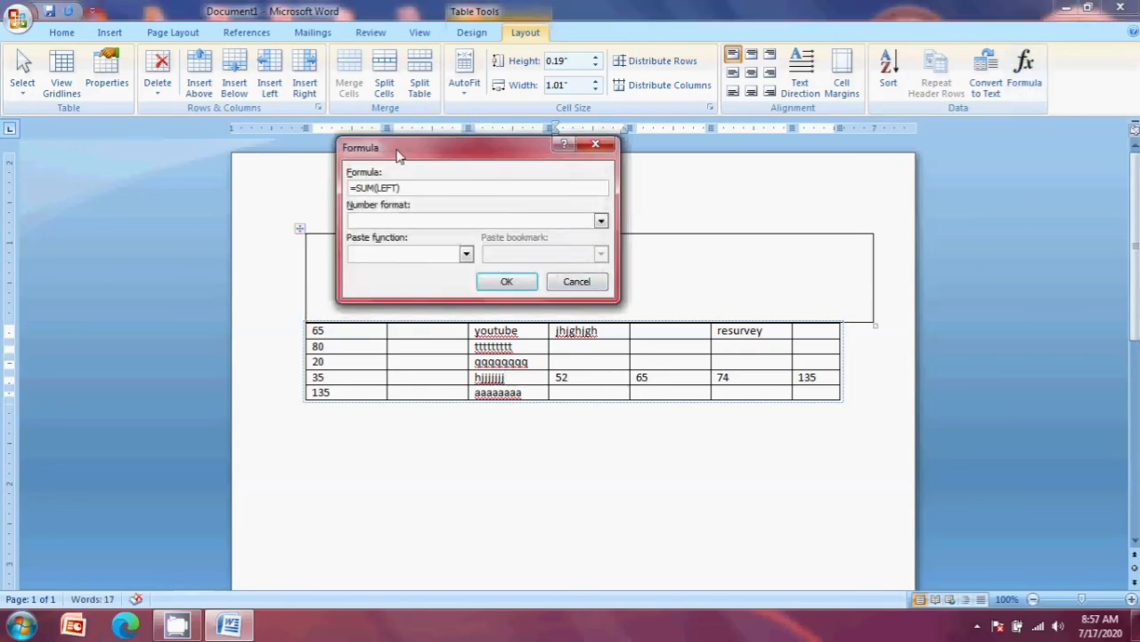
drag(400, 149, 291, 132)
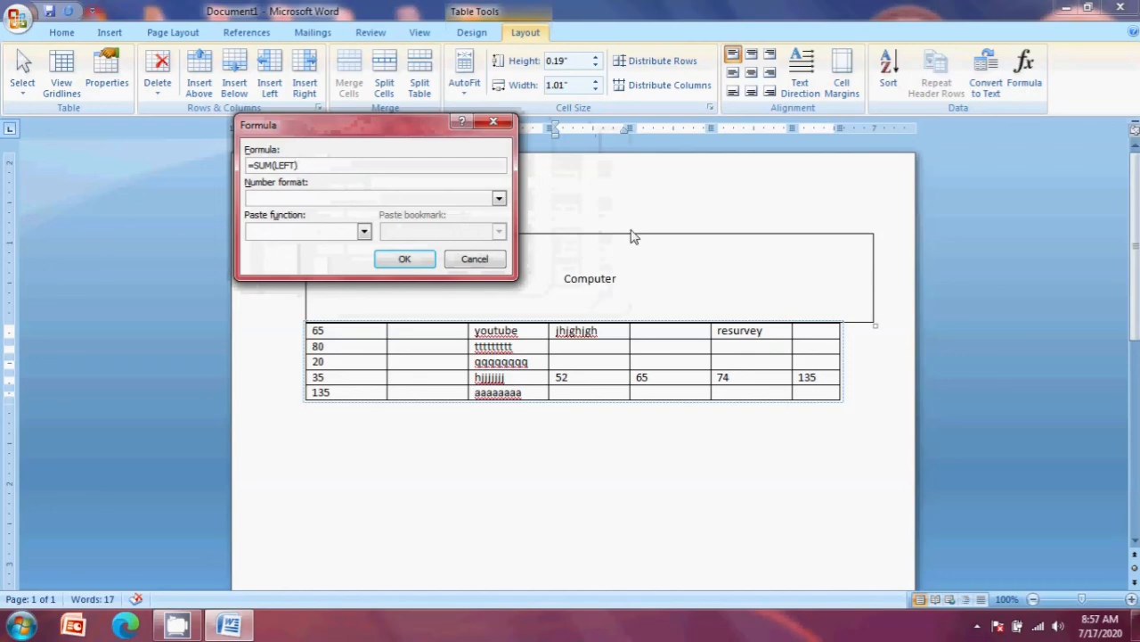
click(410, 261)
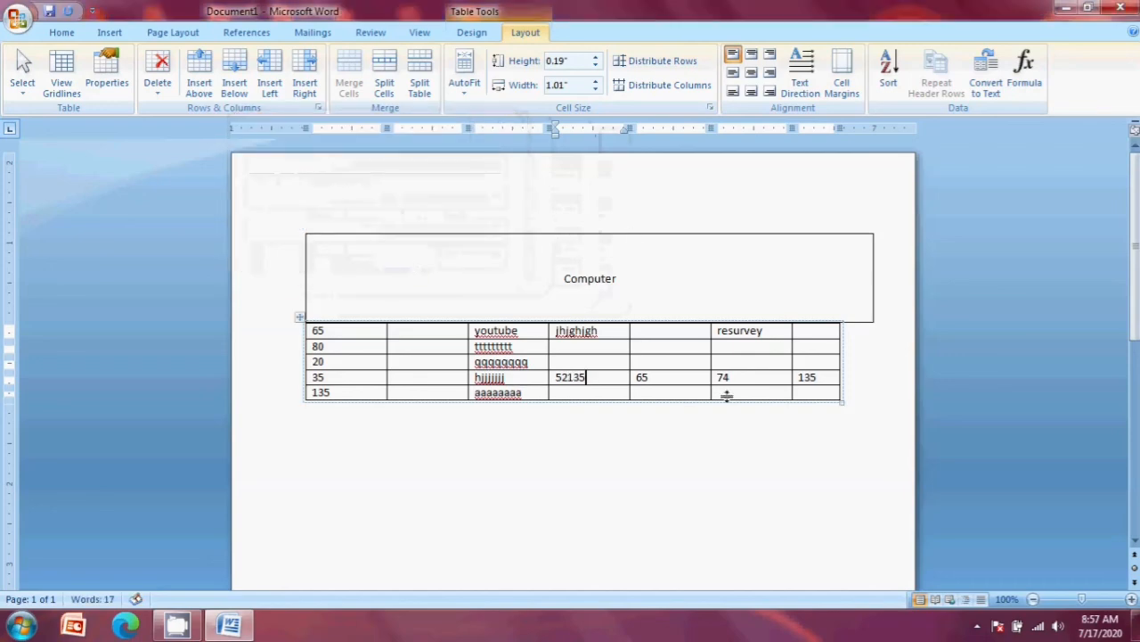
key(ctrl+z)
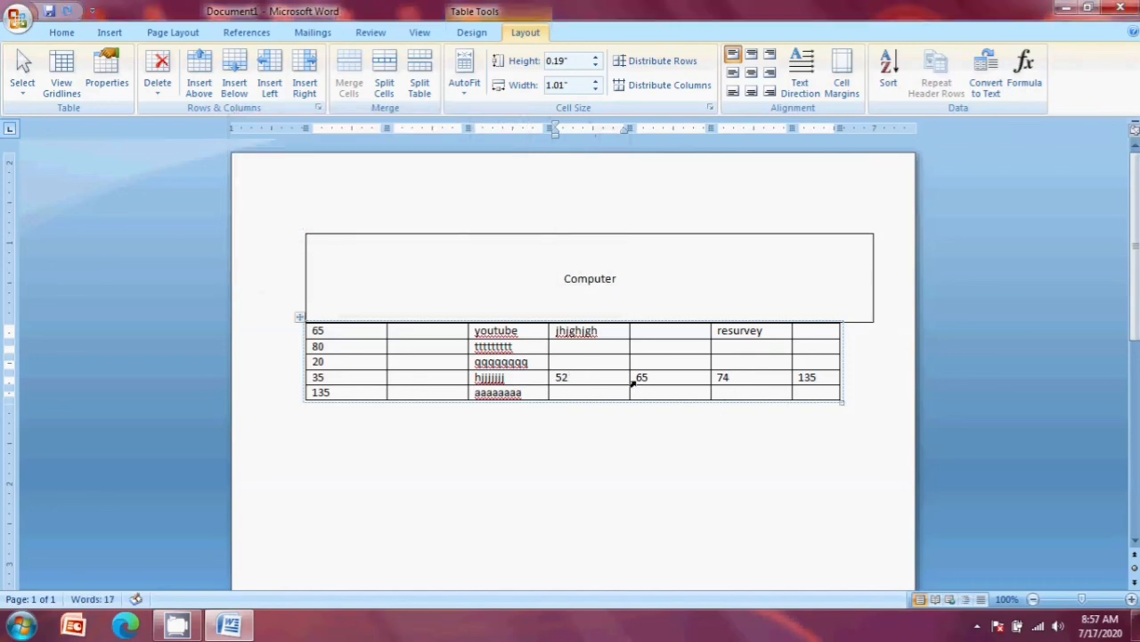
Delete the total in the last cell of the row that starts with 35 and insert the =SUM(LEFT) formula again
click(823, 378)
double_click(824, 378)
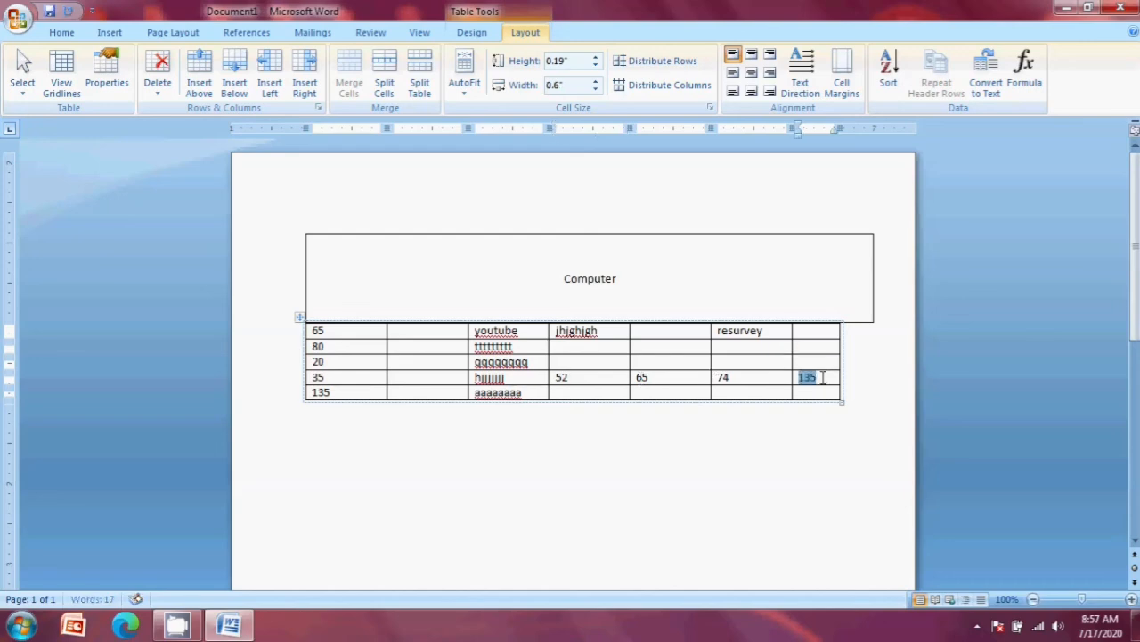
key(Delete)
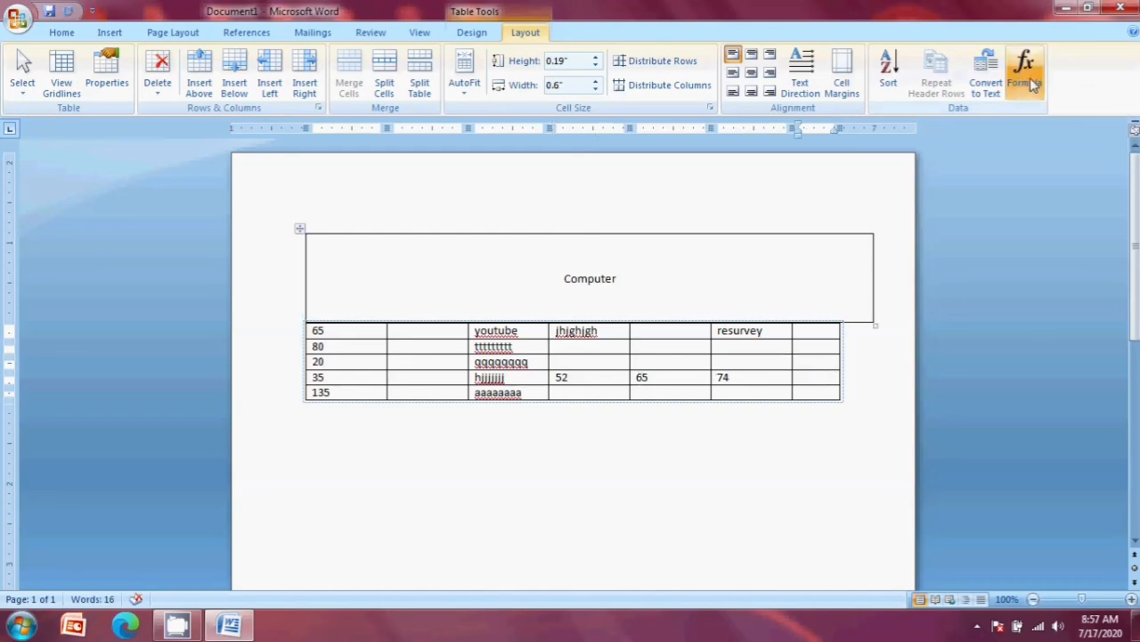
click(1023, 71)
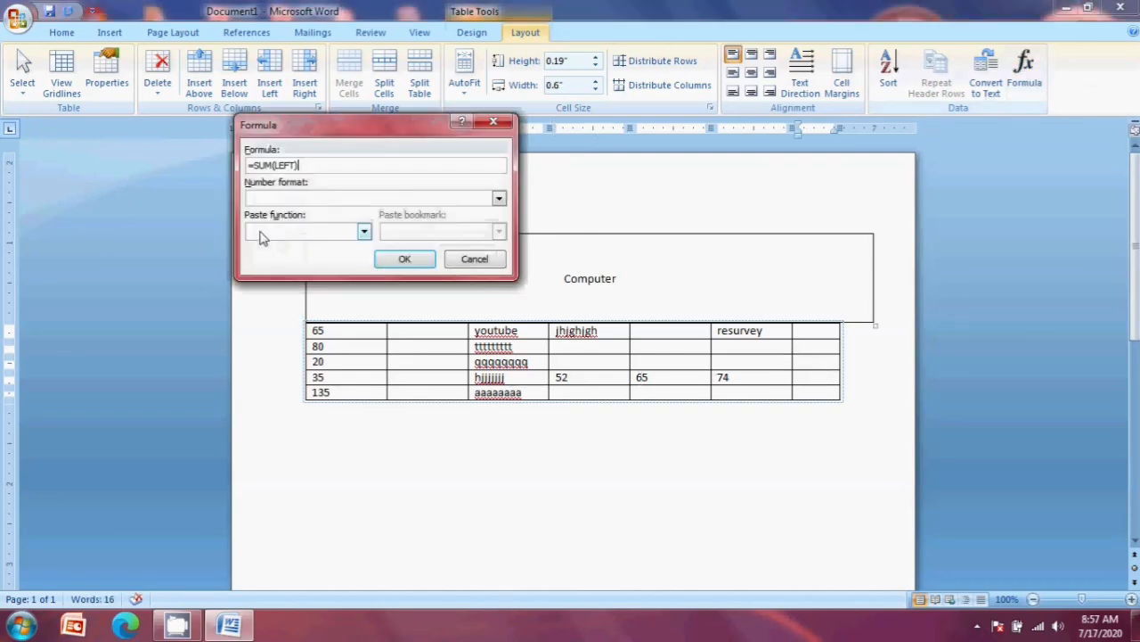
click(405, 261)
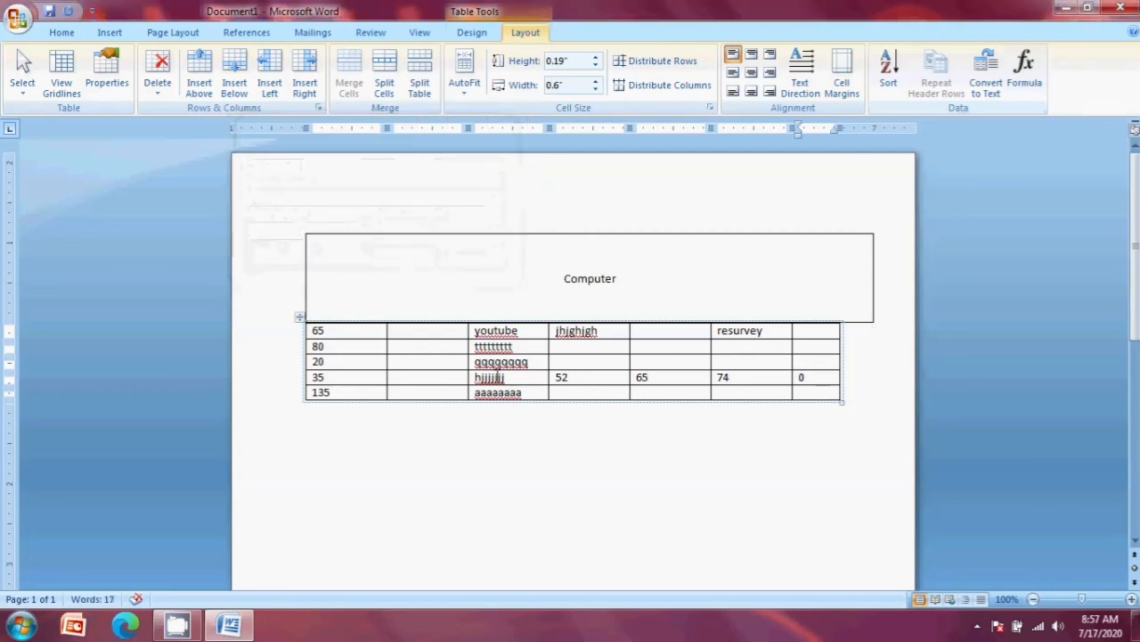